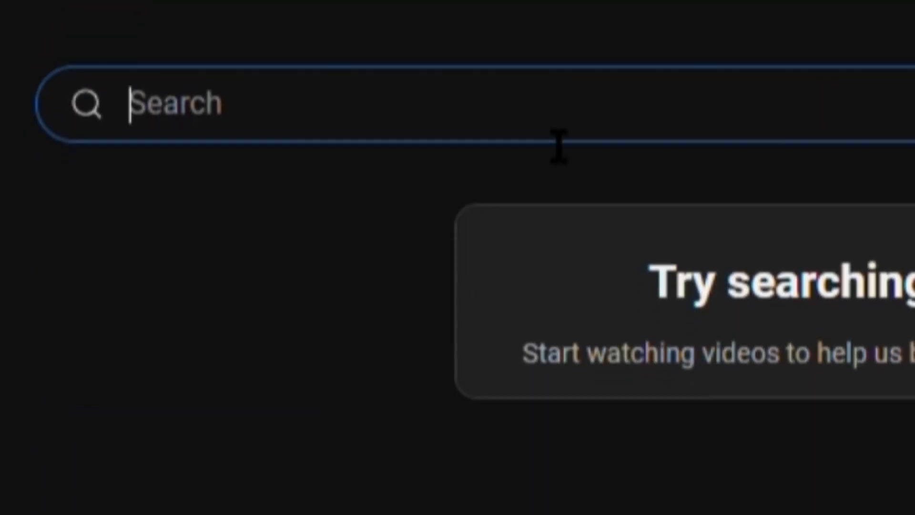
Step: Search for videos with the phrase "chaos magic black screen"
type("c")
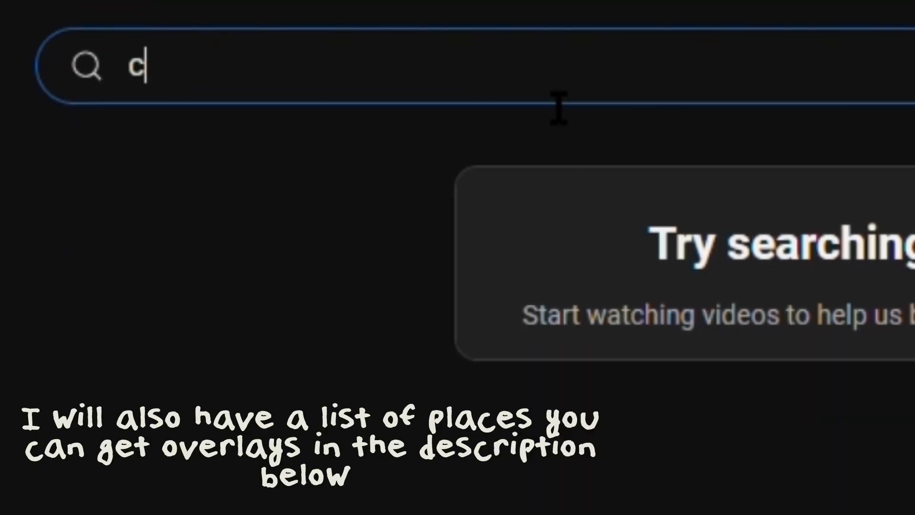
type("haos ma")
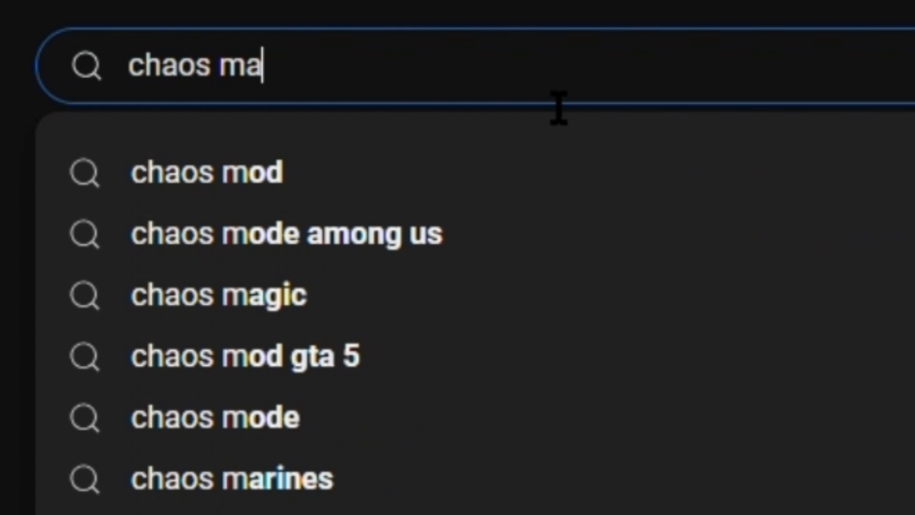
type("gic black screen")
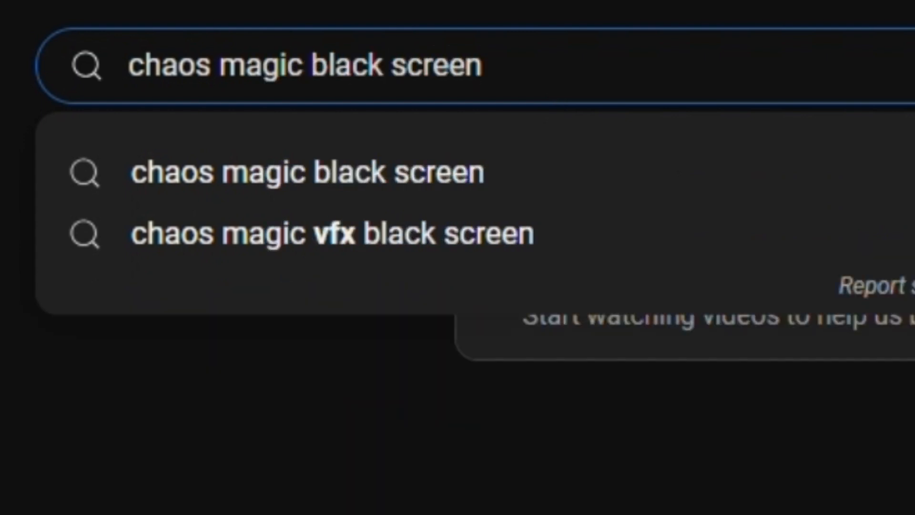
Step: Place the white energy overlay over the woman's front hand and check how it fits in the frame
left_click_drag(312, 98, 557, 106)
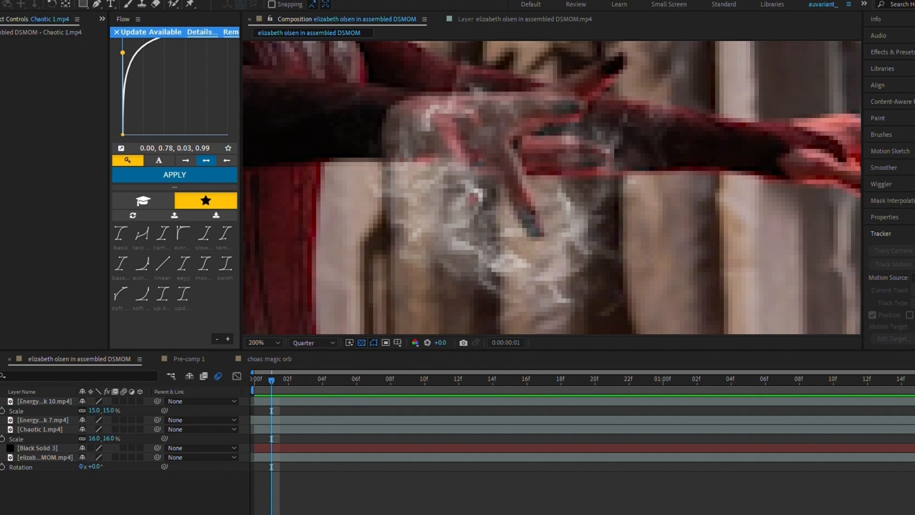
left_click(496, 469)
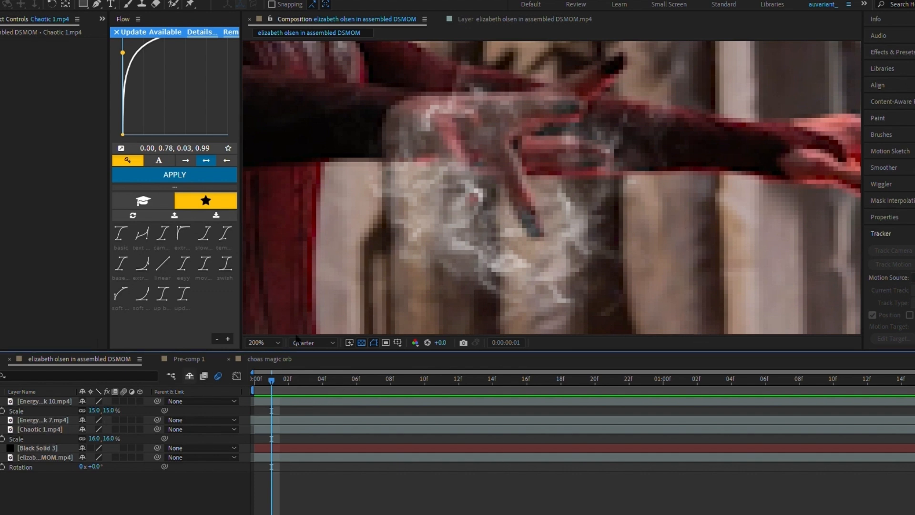
scroll(369, 282, "down", 2)
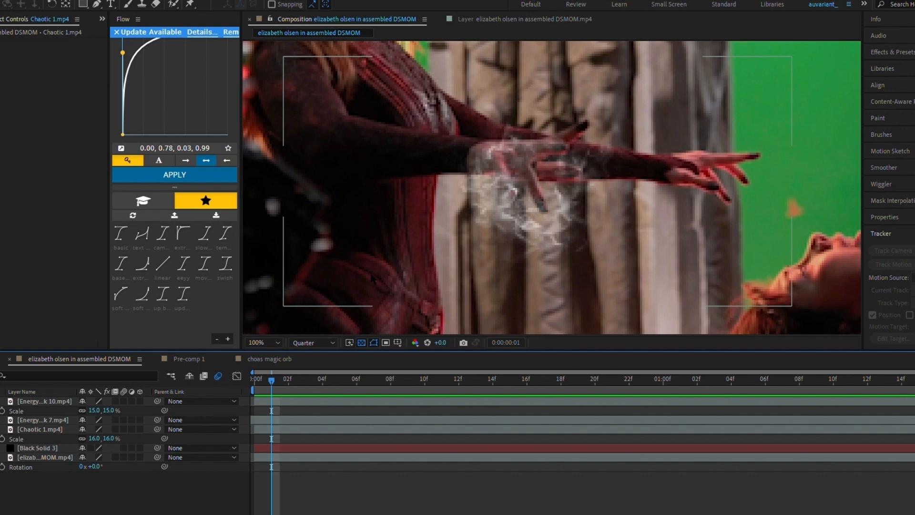
scroll(371, 279, "down", 2)
left_click_drag(386, 276, 390, 300)
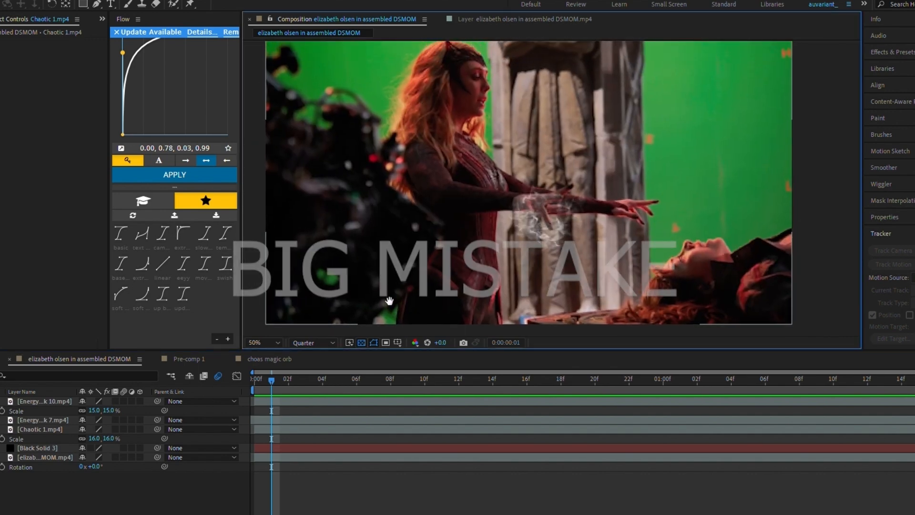
key("period")
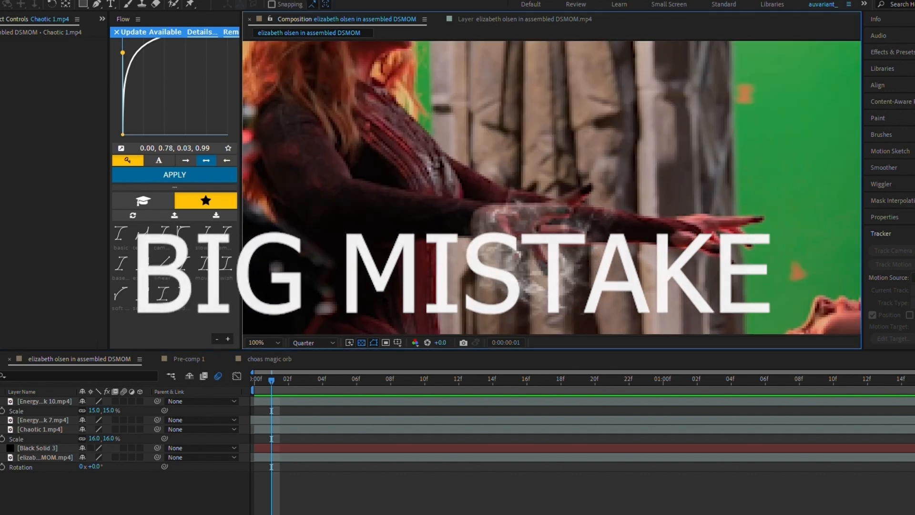
left_click_drag(396, 272, 396, 243)
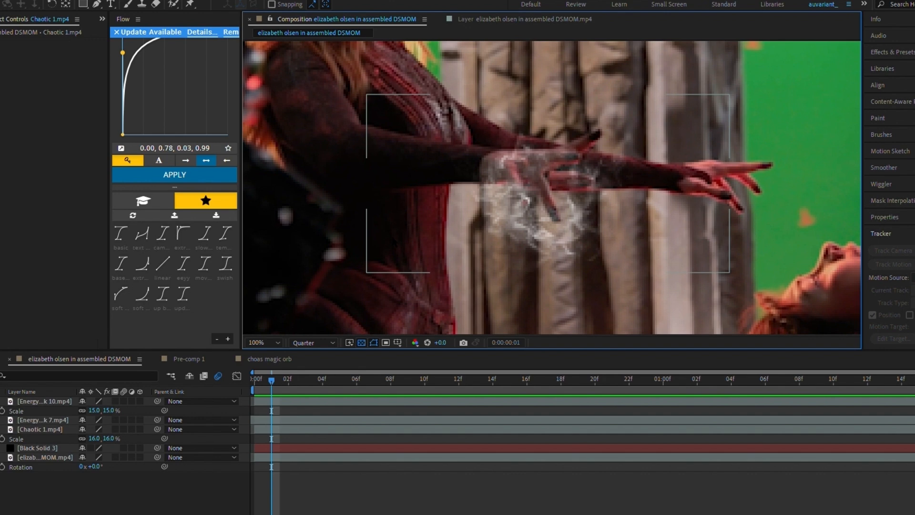
Step: Move the red particle overlay from above the arms onto the smoke around the woman's front hand
left_click(45, 428)
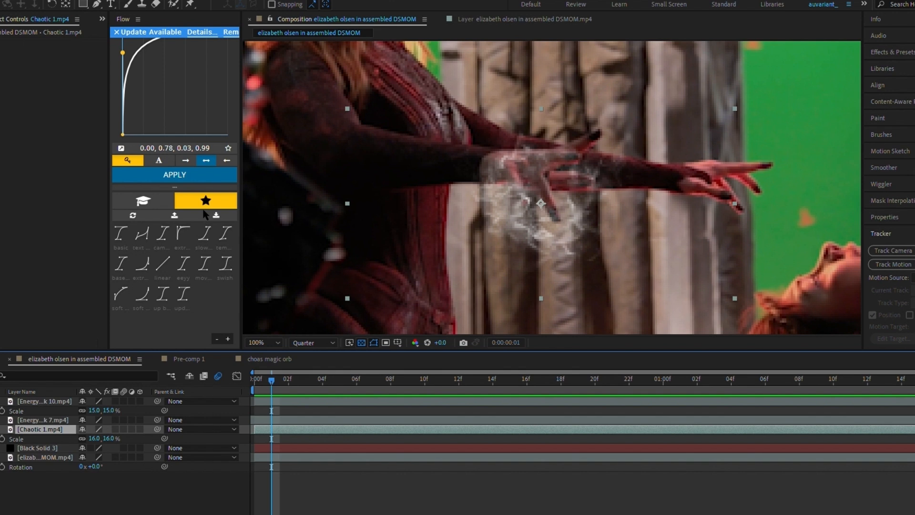
left_click(314, 506)
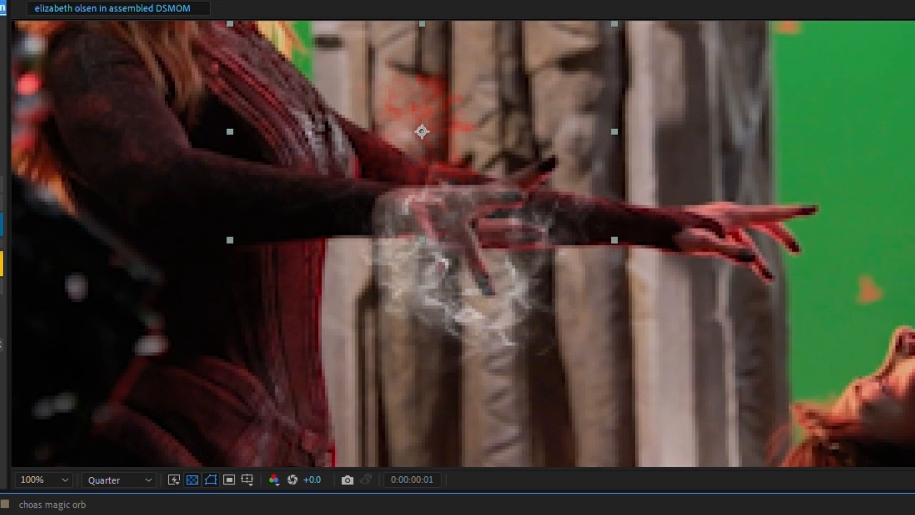
left_click_drag(361, 133, 413, 244)
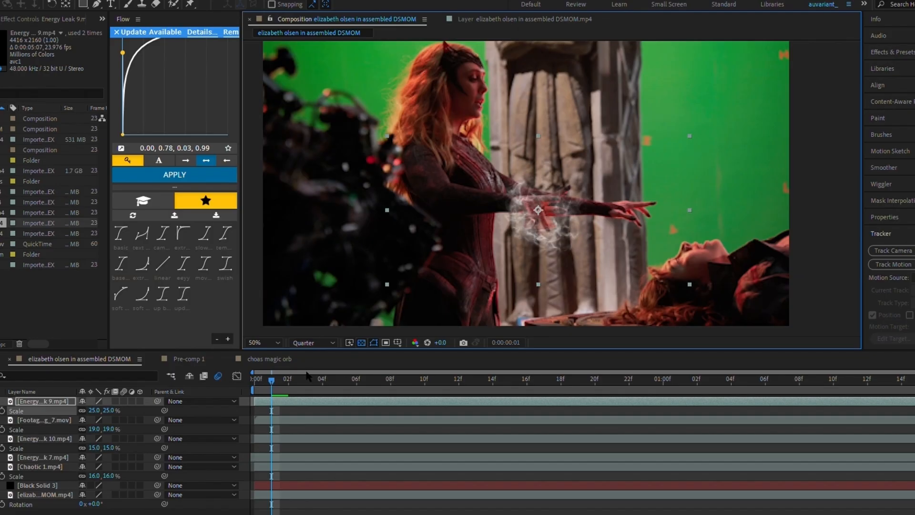
Step: Show Black Solid 3 behind the overlays and map white to red in the Tint effect on Chaotic 1.mp4
left_click(1, 485)
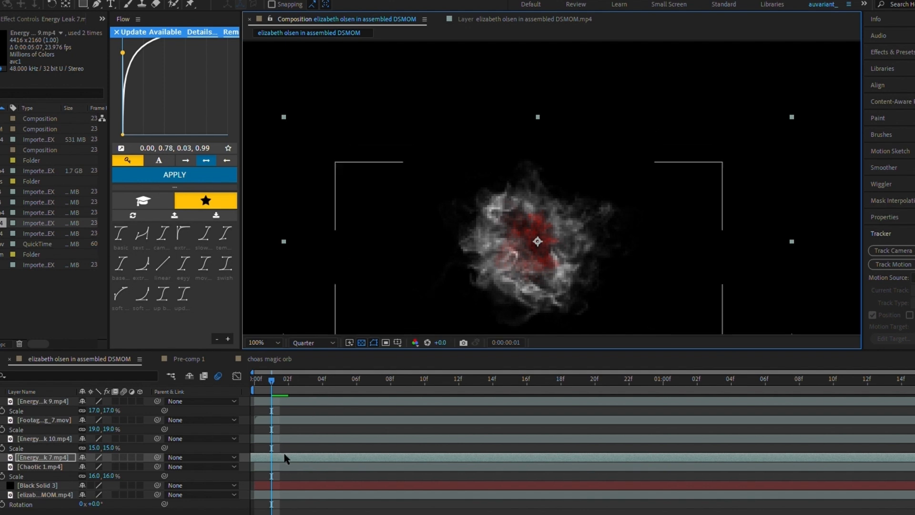
key("ctrl+Down")
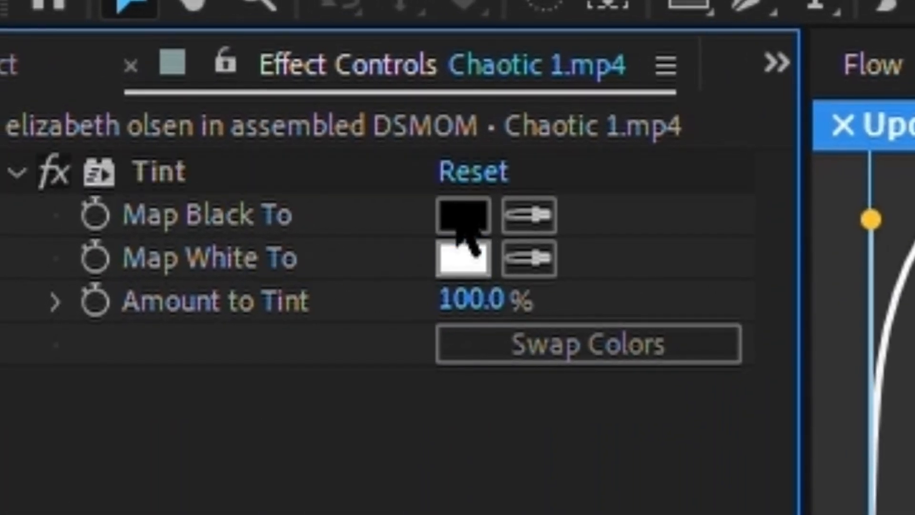
left_click(455, 251)
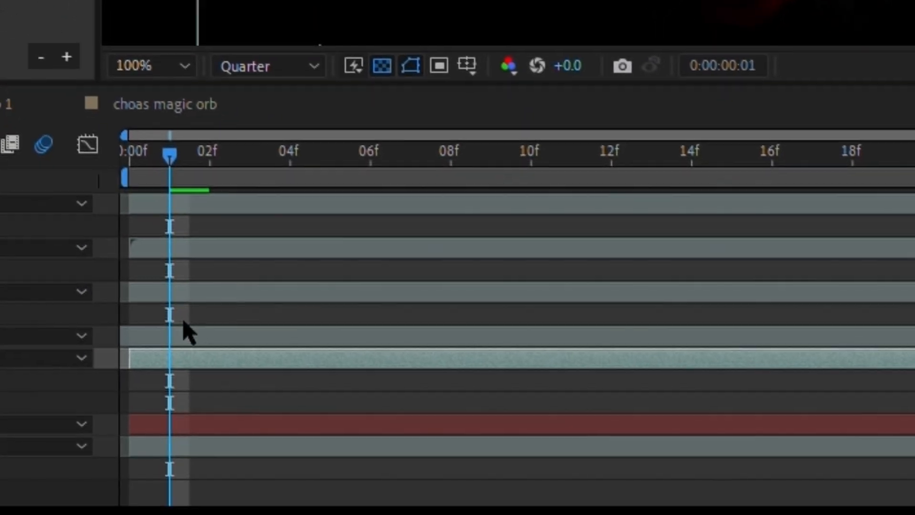
left_click(251, 420)
left_click(267, 375)
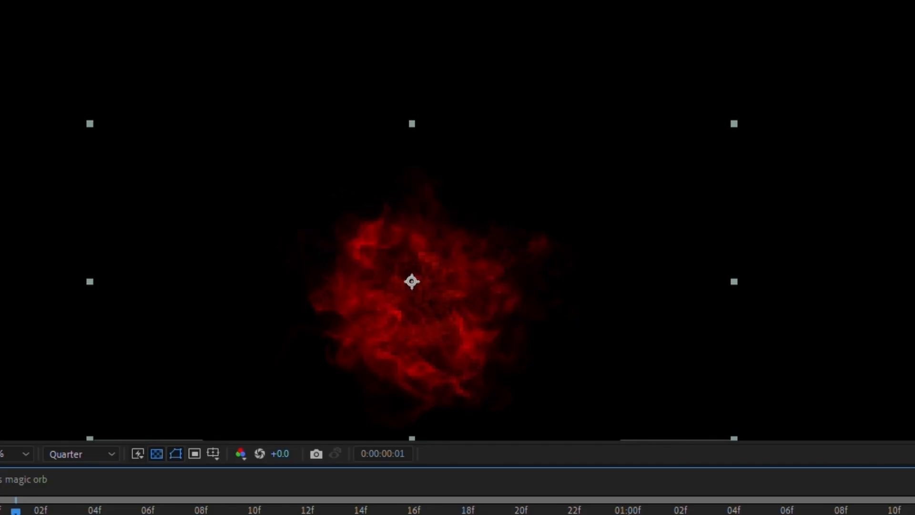
Step: Check the tinted overlay layers one by one, toggling Chaotic 1.mp4's visibility to see what it contributes to the orb
left_click_drag(320, 290, 309, 231)
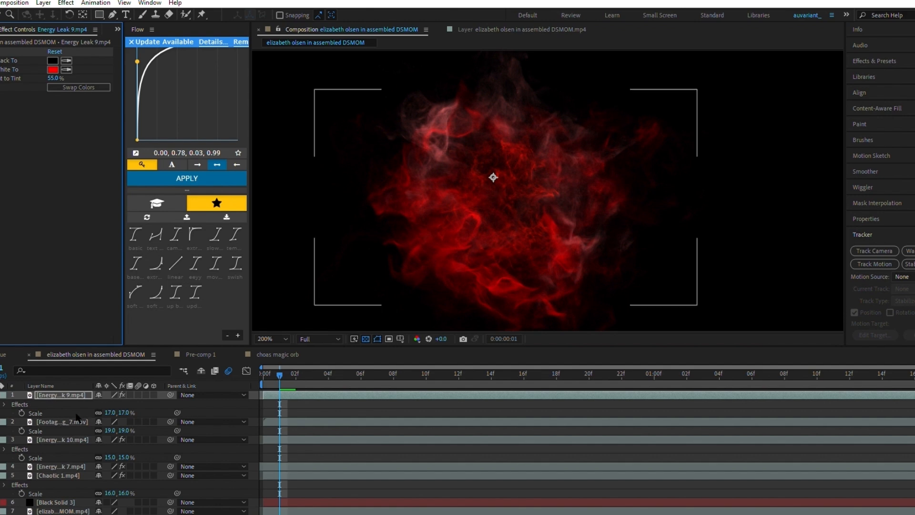
left_click(62, 439)
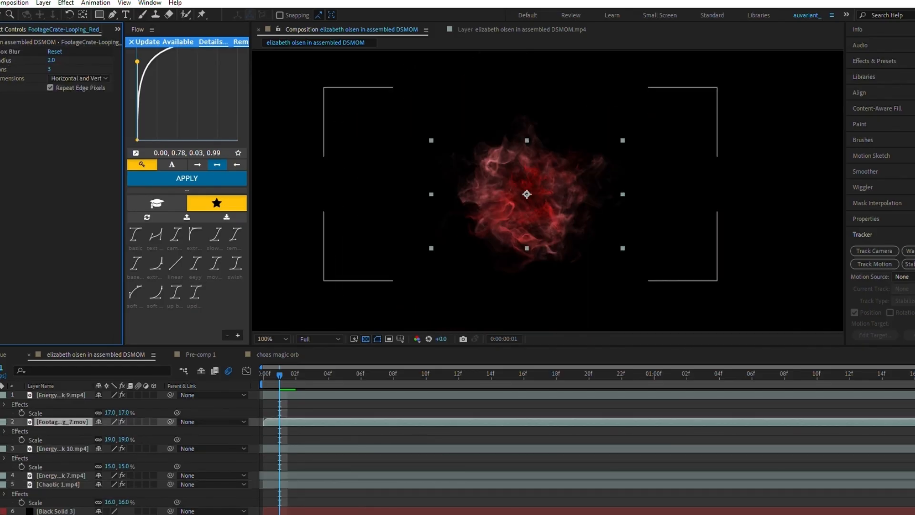
left_click(282, 396)
left_click(63, 482)
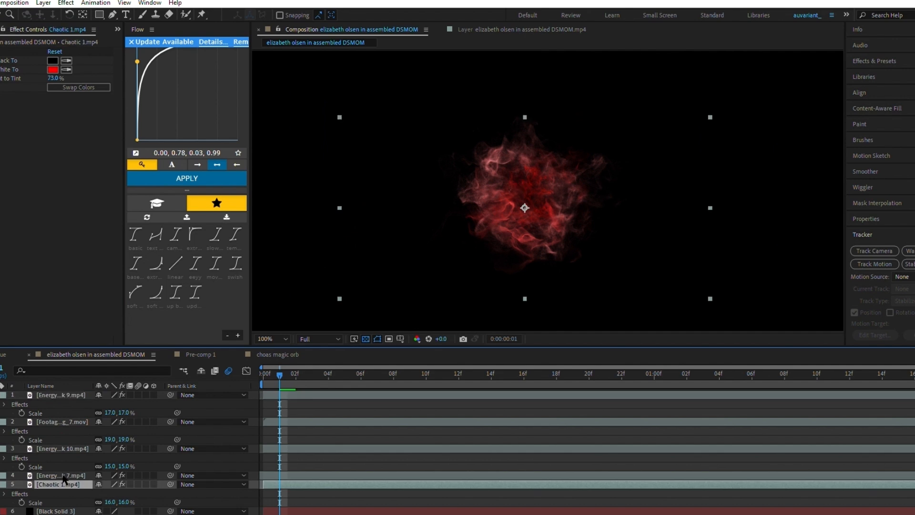
left_click(0, 484)
left_click(0, 485)
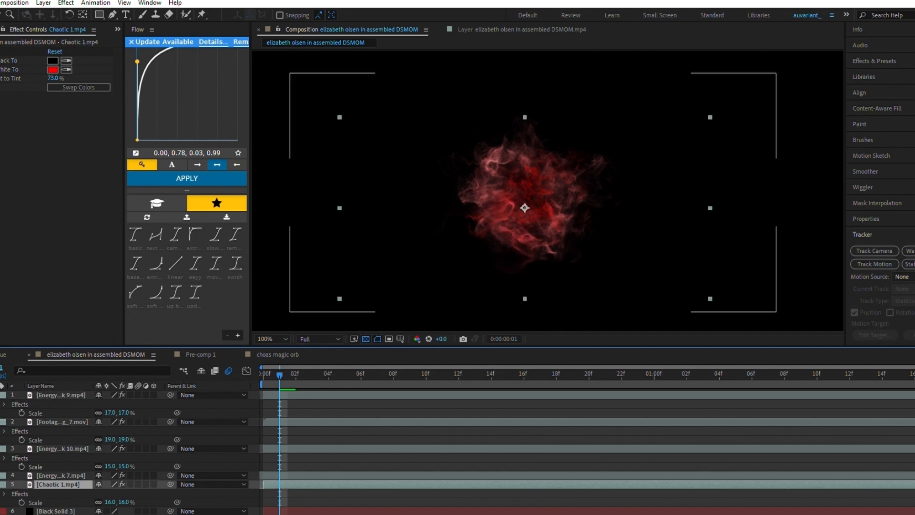
left_click(53, 475)
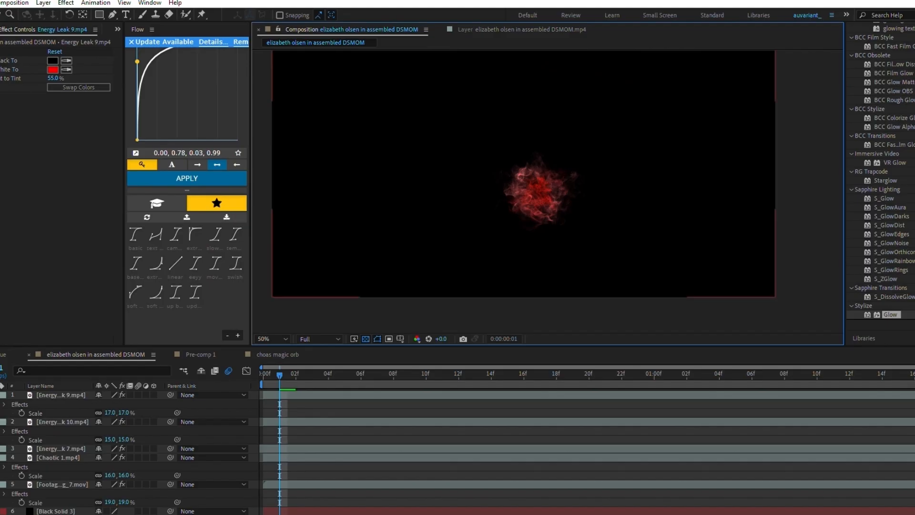
Step: Pre-compose the five overlay layers, from Energy Leak 9.mp4 through the FootageCrate .mov, leaving out the base footage
key("period")
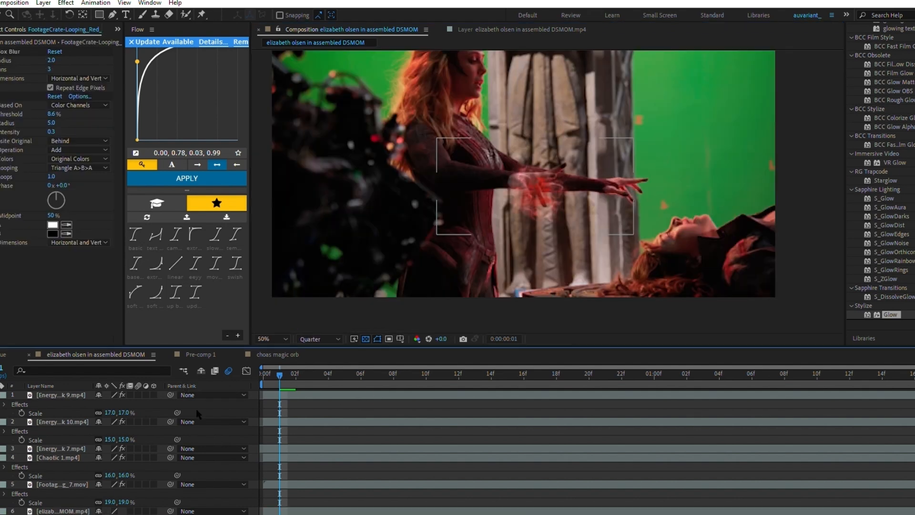
left_click(61, 395)
key("comma")
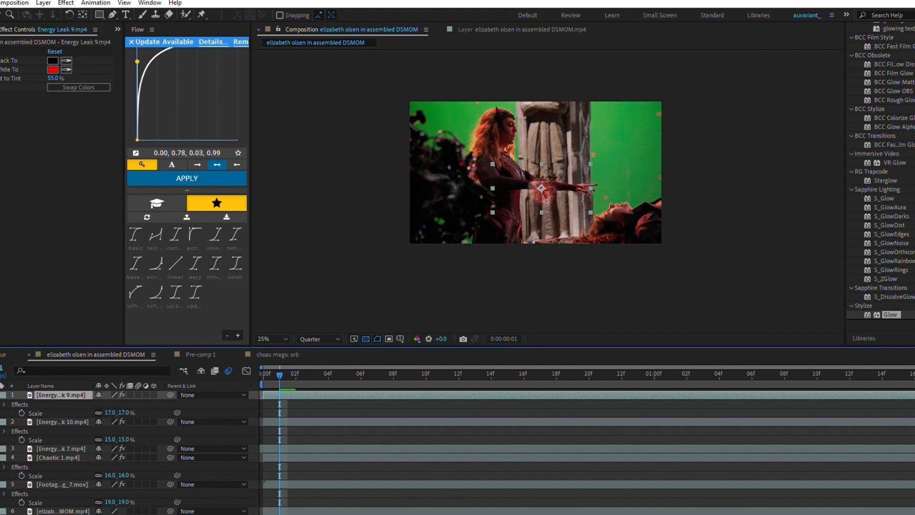
scroll(525, 170, "up", 2)
scroll(139, 441, "down", 1)
left_click(69, 504, "shift")
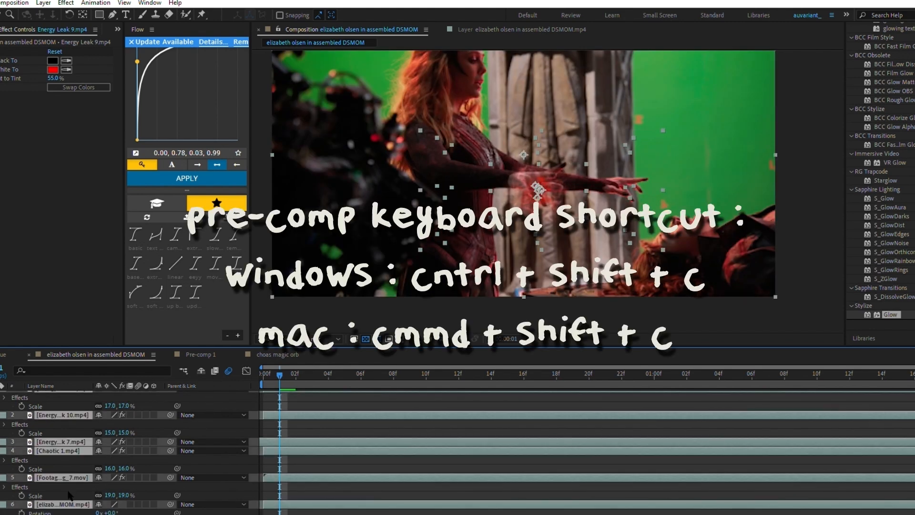
key("ctrl+shift+c")
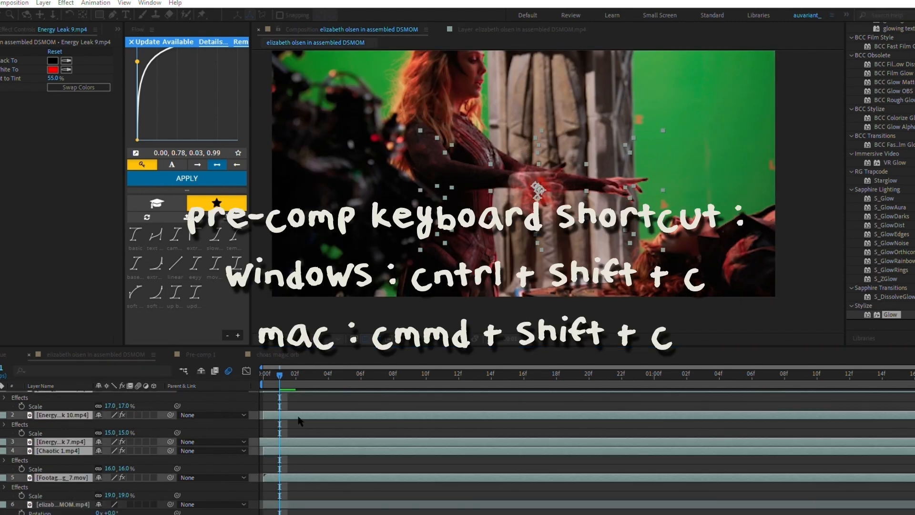
key("Return")
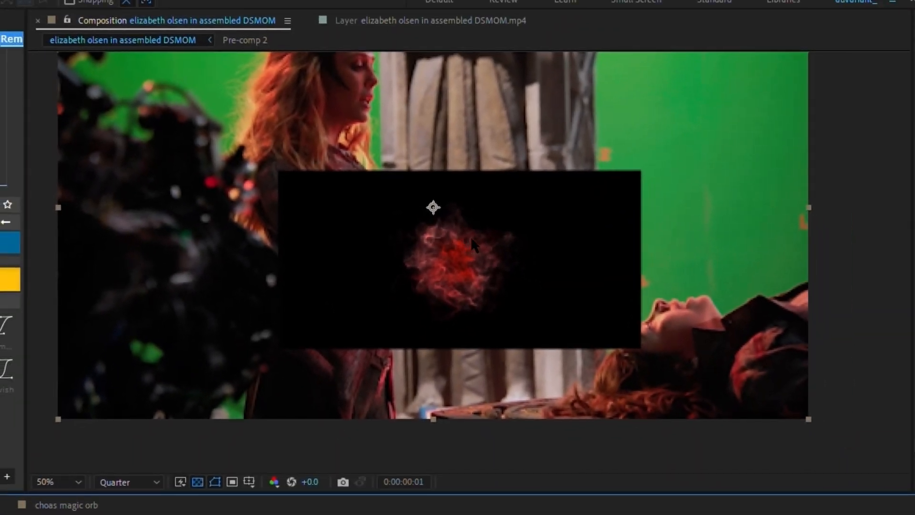
Step: Open Pre-comp 2 to review its overlay layers, and return to the main composition
scroll(494, 265, "up", 1)
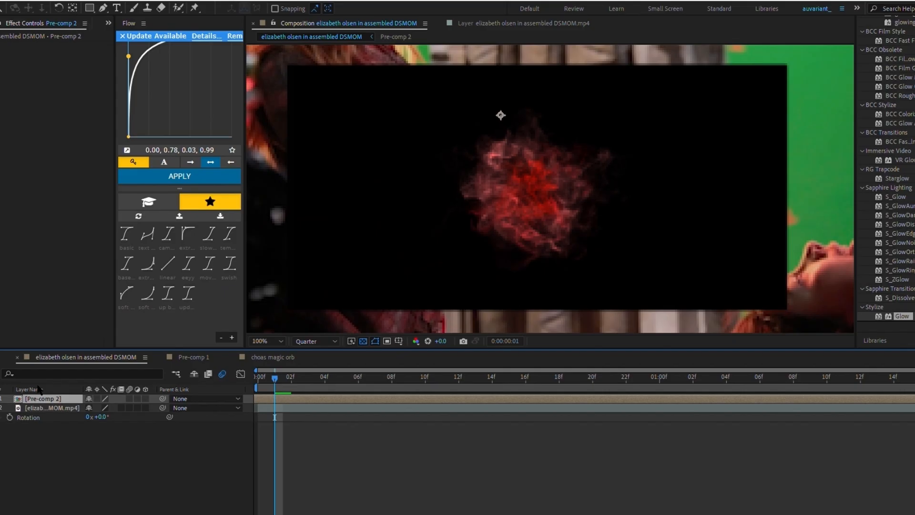
double_click(42, 398)
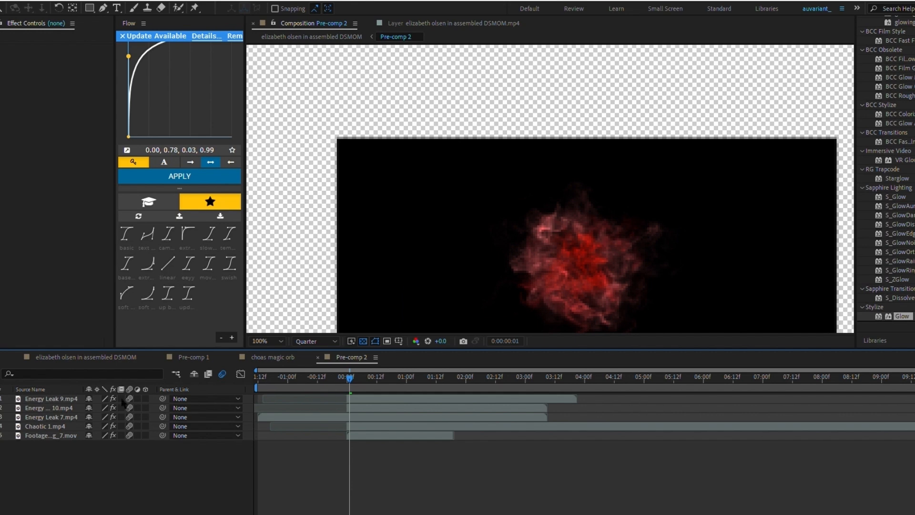
left_click(89, 354)
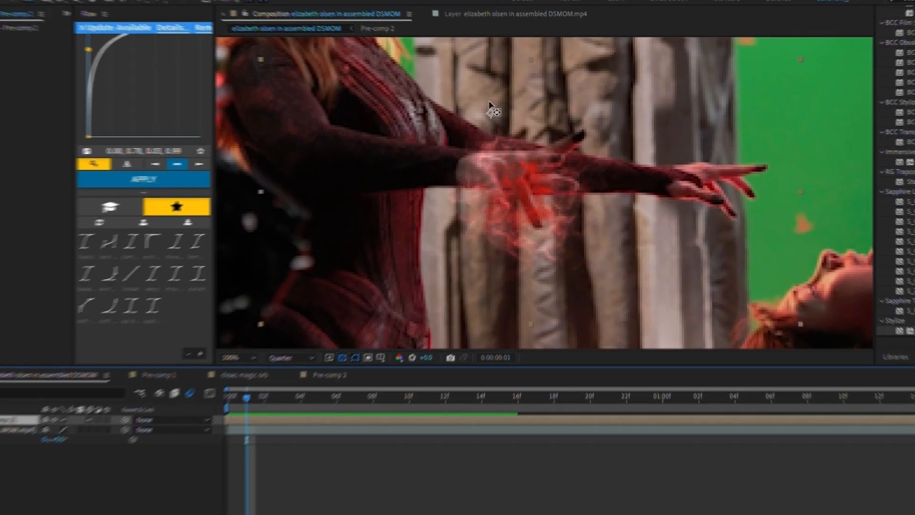
Step: Move Pre-comp 2's anchor point to the centre of the red orb on the hand with the Pan Behind tool
key("y")
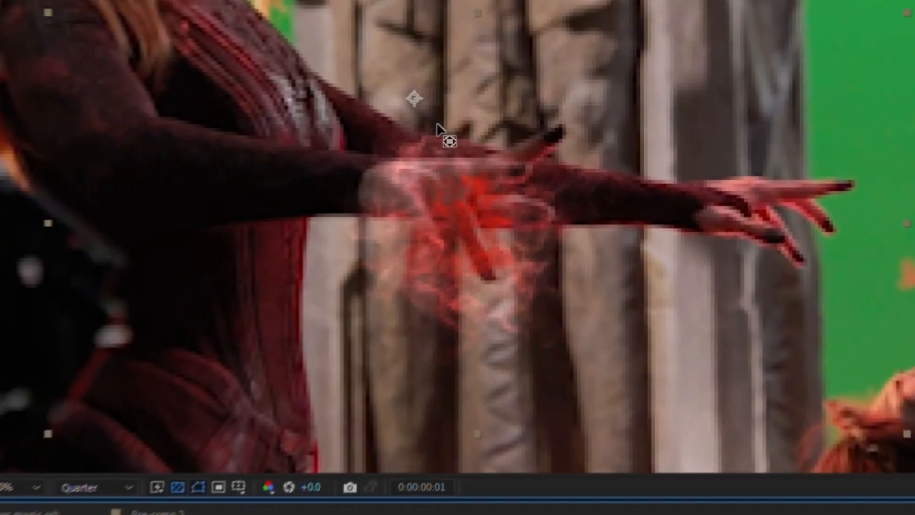
left_click_drag(501, 115, 525, 180)
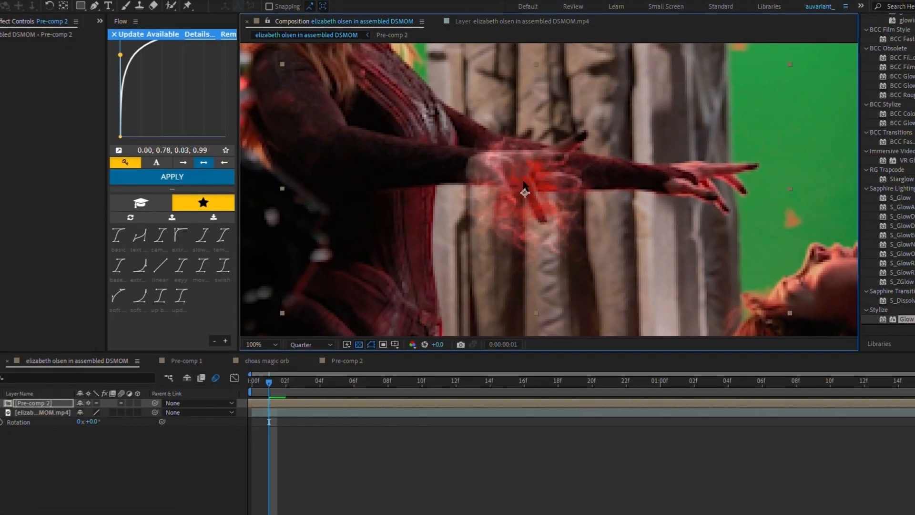
left_click(447, 446)
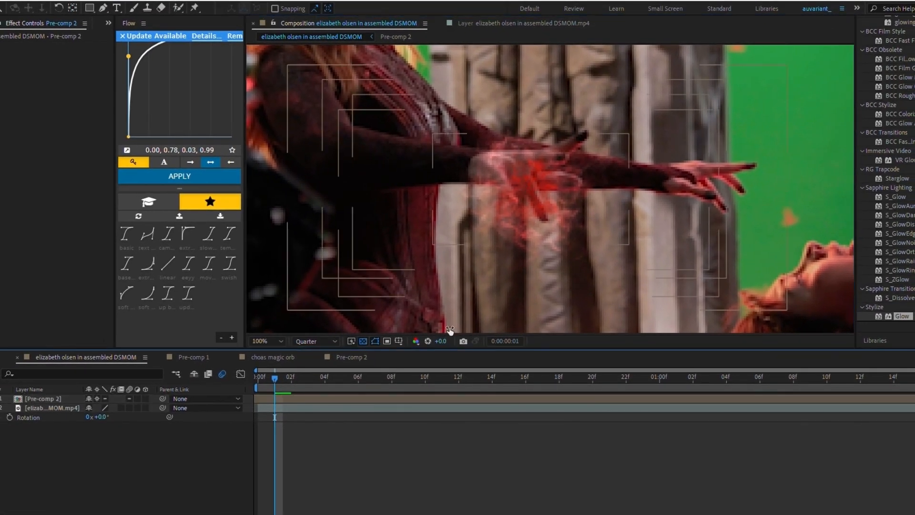
Step: Try scaling Pre-comp 2 down to 85% about its anchor point at the orb's centre
left_click(416, 396)
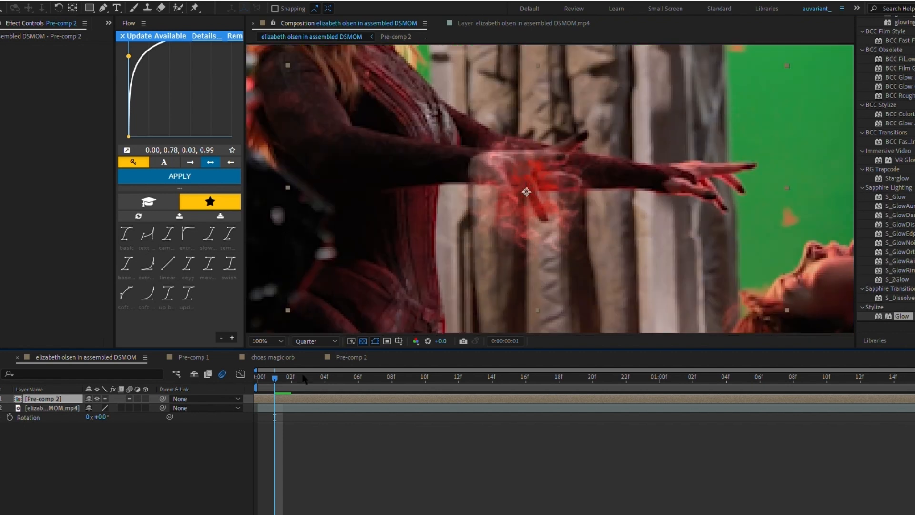
key("s")
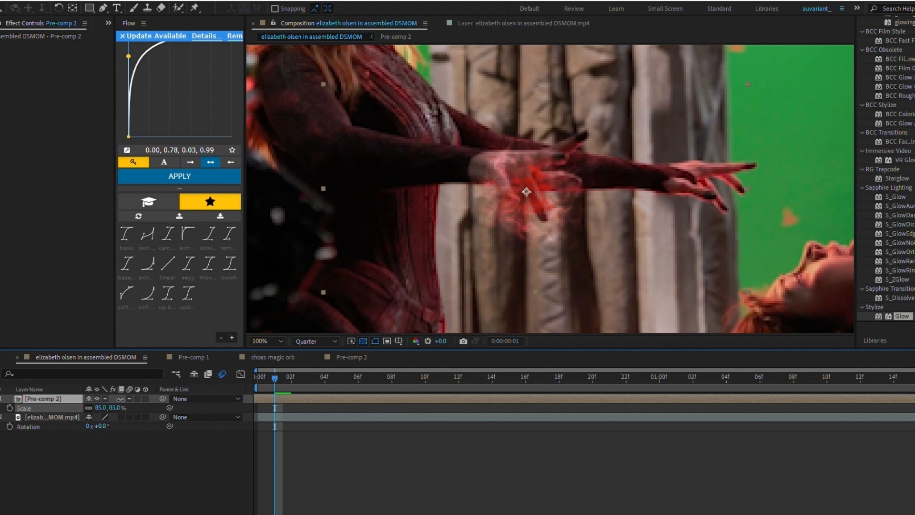
key("ctrl+y")
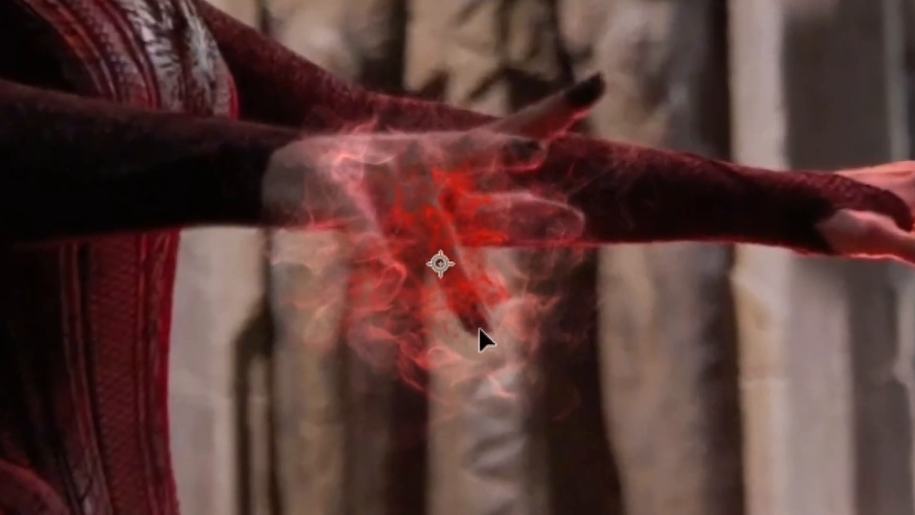
Step: Place the orb pre-comp over the hand at 74% scale and rename its layer to chaos magic orb
left_click_drag(479, 340, 474, 358)
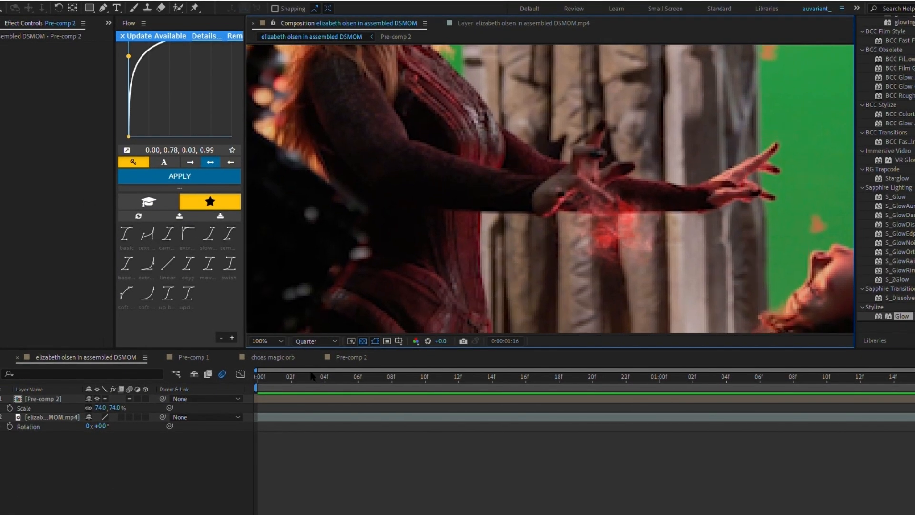
key("space")
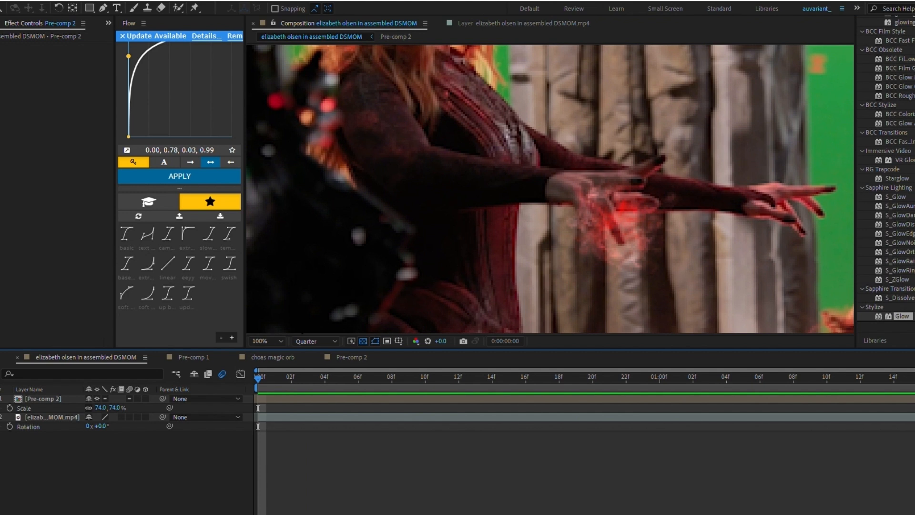
left_click(308, 396)
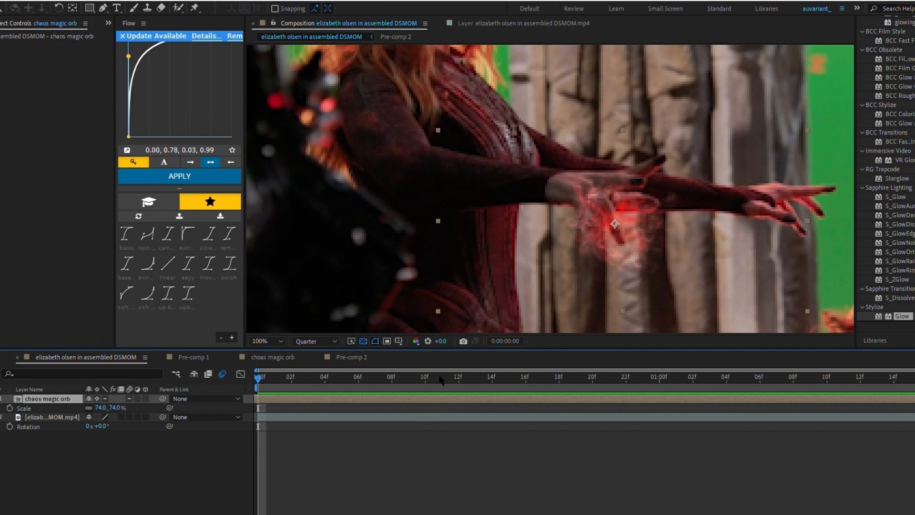
Step: Add a null object directly above the base footage layer
key("ctrl+alt+shift+v")
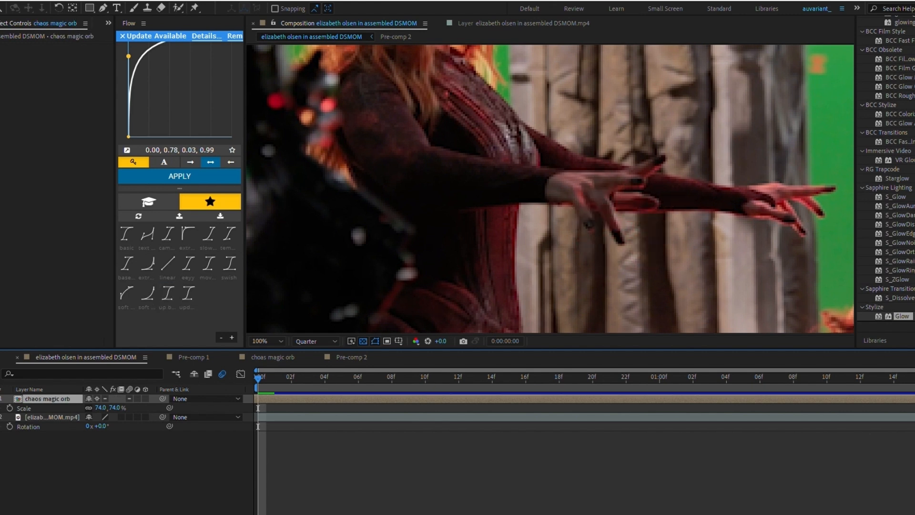
key("ctrl+alt+shift+v")
key("ctrl+alt+shift+v")
left_click(341, 417)
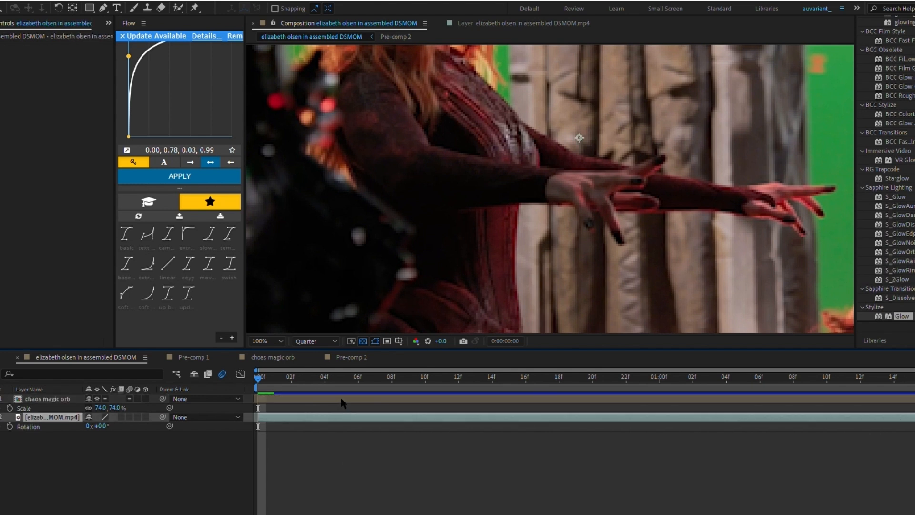
key("ctrl+alt+shift+y")
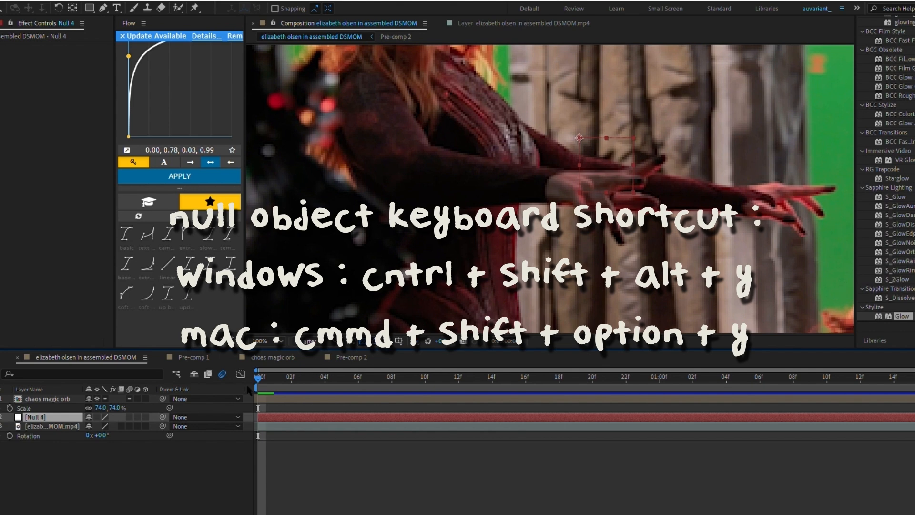
Step: Open the Tracker and start Track Motion on the base footage layer with Position tracking
scroll(582, 251, "down", 1)
mouse_move(581, 251)
left_mouse_down()
mouse_move(522, 285)
mouse_move(582, 241)
left_mouse_up()
key("alt+Tab")
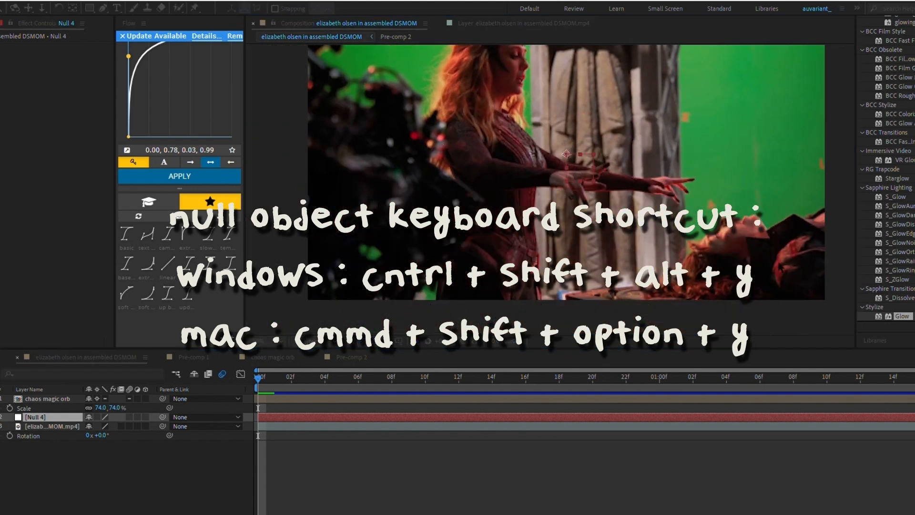
scroll(879, 328, "down", 5)
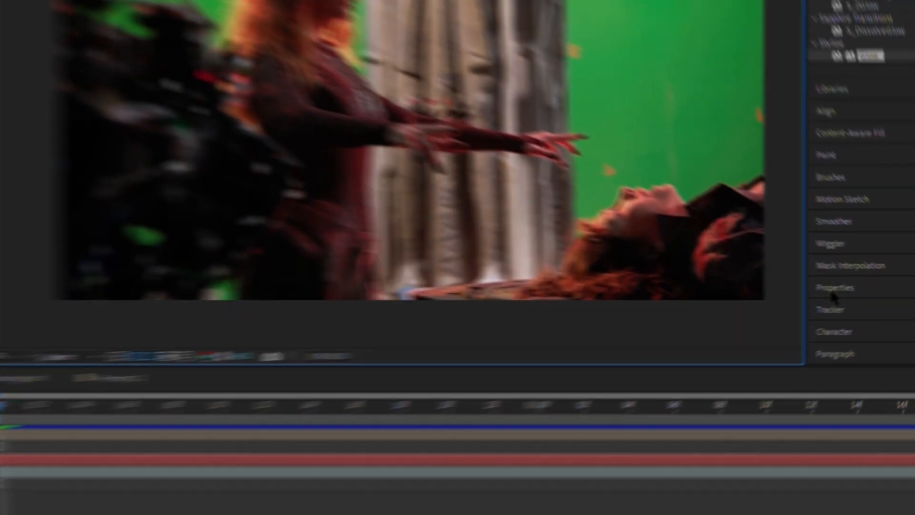
left_click(873, 306)
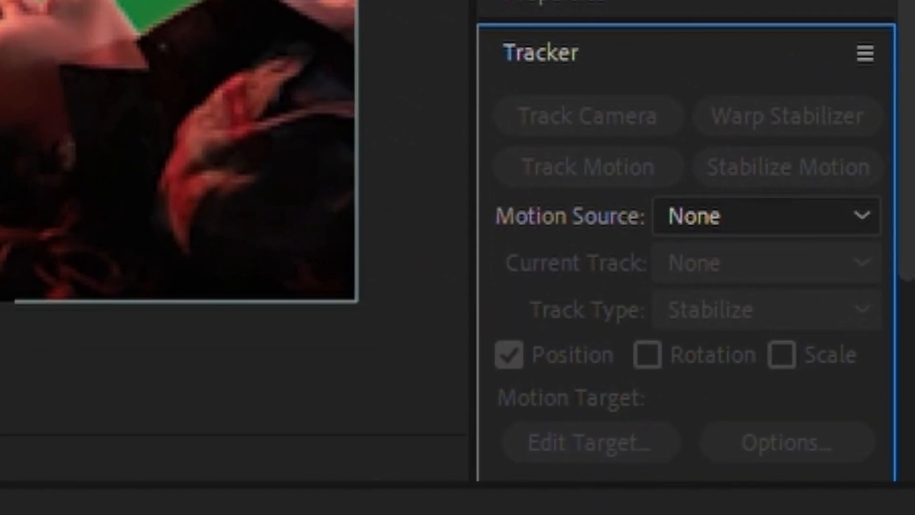
left_click(190, 510)
left_click(565, 168)
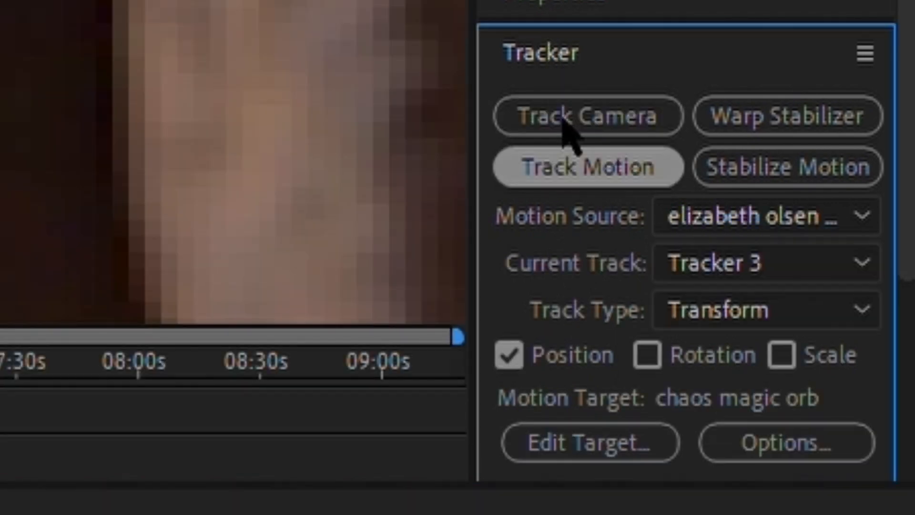
Step: Fit Track Point 1's feature and search regions to the wrist of the orb hand and analyze its motion
scroll(234, 162, "down", 4)
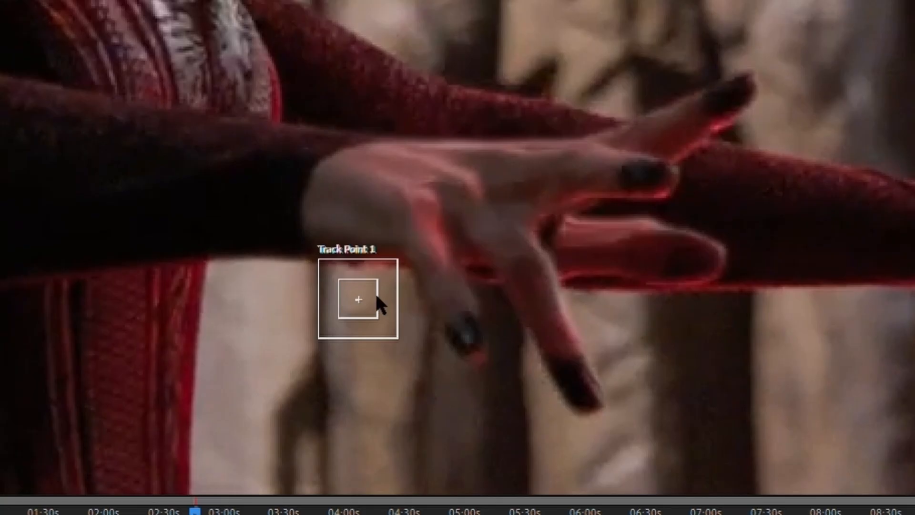
left_click_drag(375, 294, 388, 334)
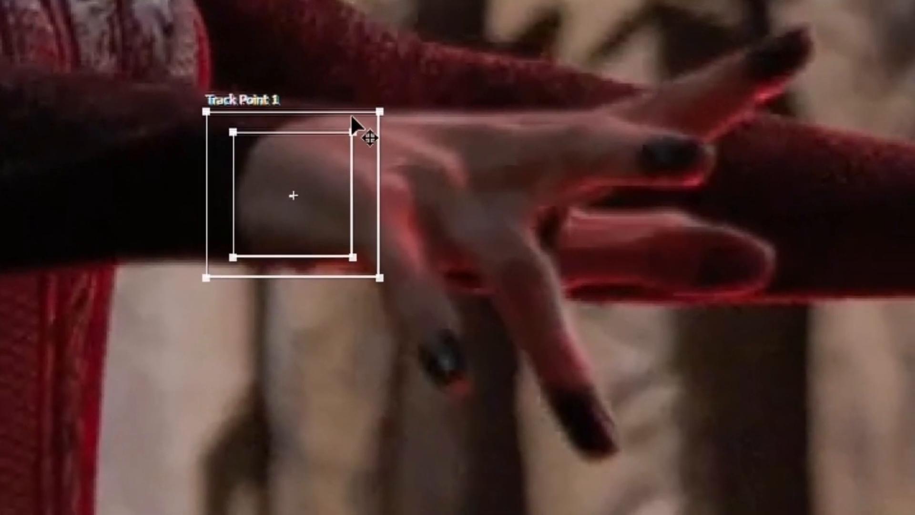
left_click_drag(351, 116, 323, 161)
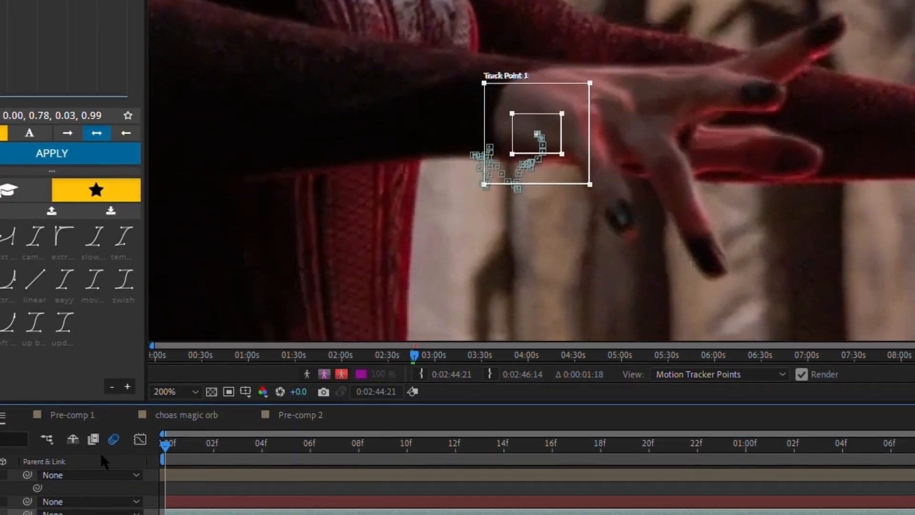
Step: Scrub through the clip to check how well Track Point 1 follows the wrist
left_click_drag(239, 409, 294, 409)
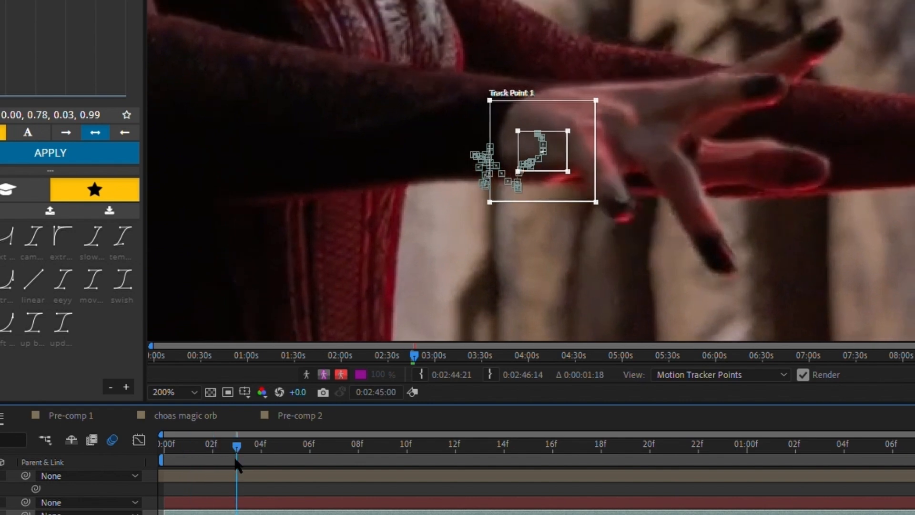
left_click_drag(236, 460, 652, 460)
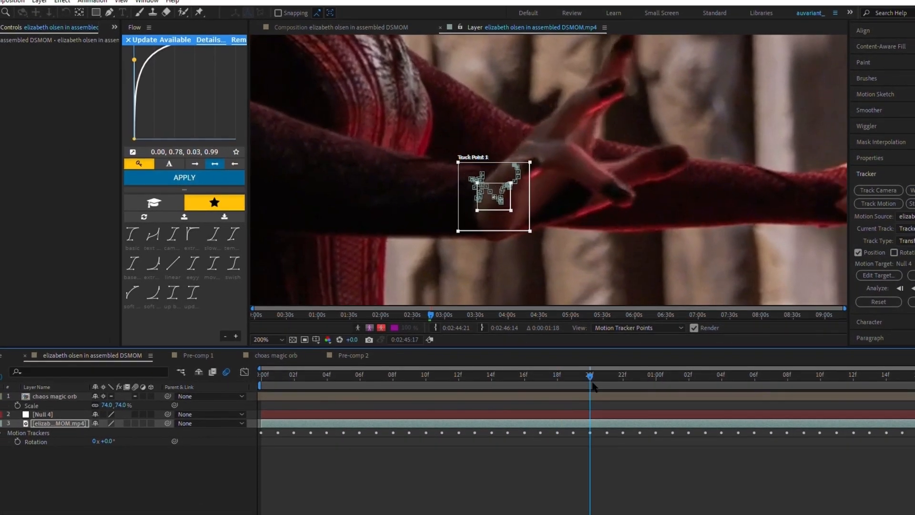
left_click_drag(594, 386, 913, 396)
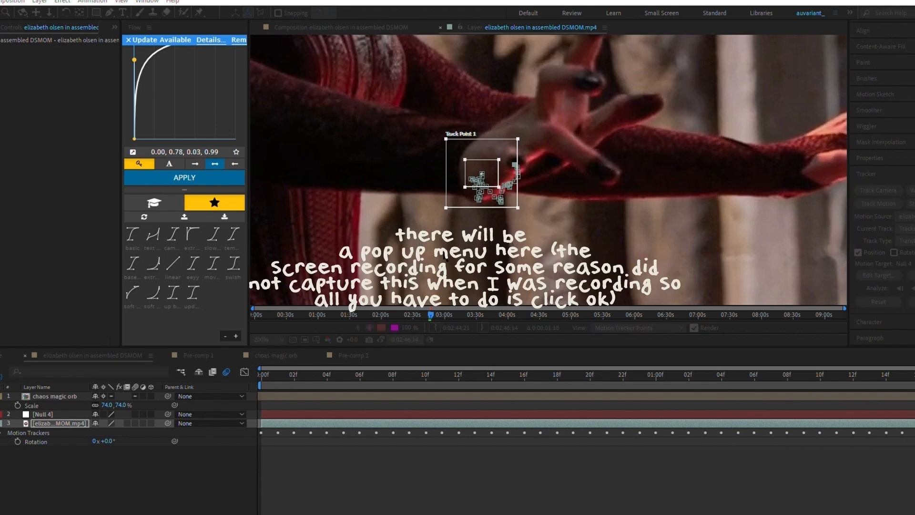
Step: Apply the tracked motion to Null 4 and reveal its Position keyframes
left_click(318, 391)
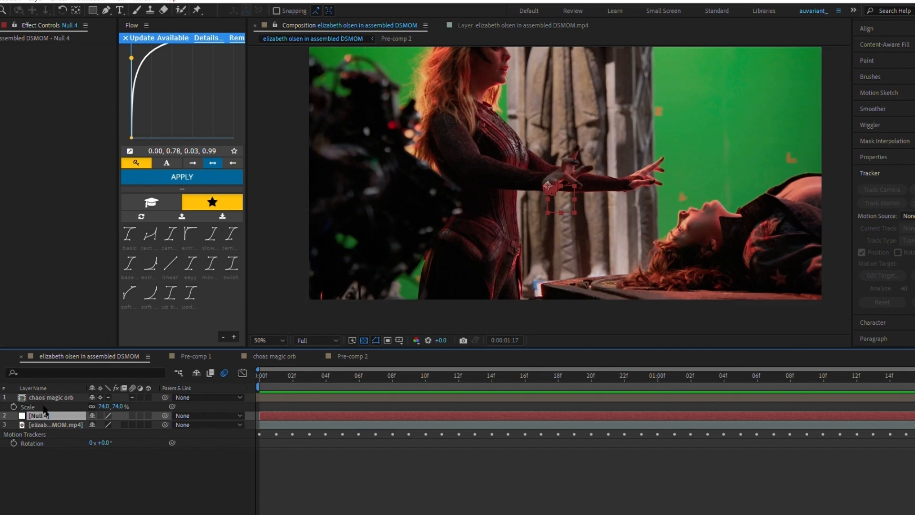
key("u")
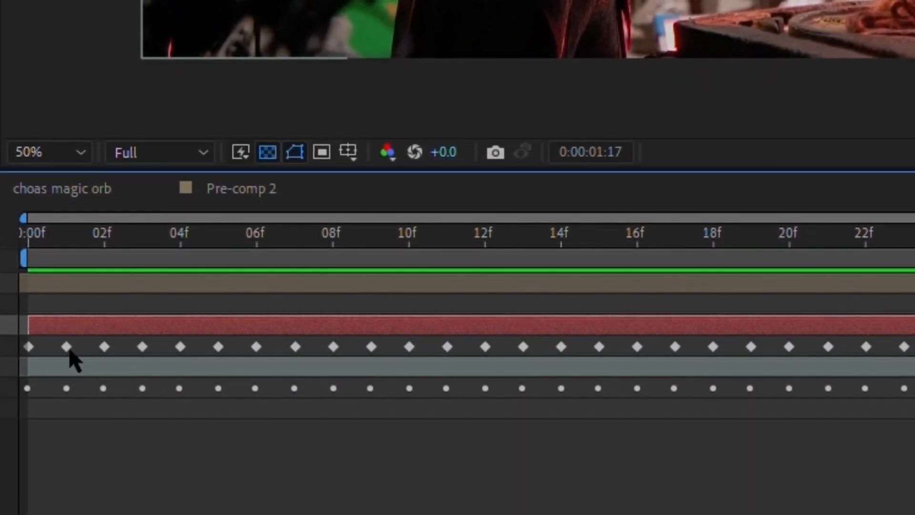
left_click_drag(49, 231, 233, 213)
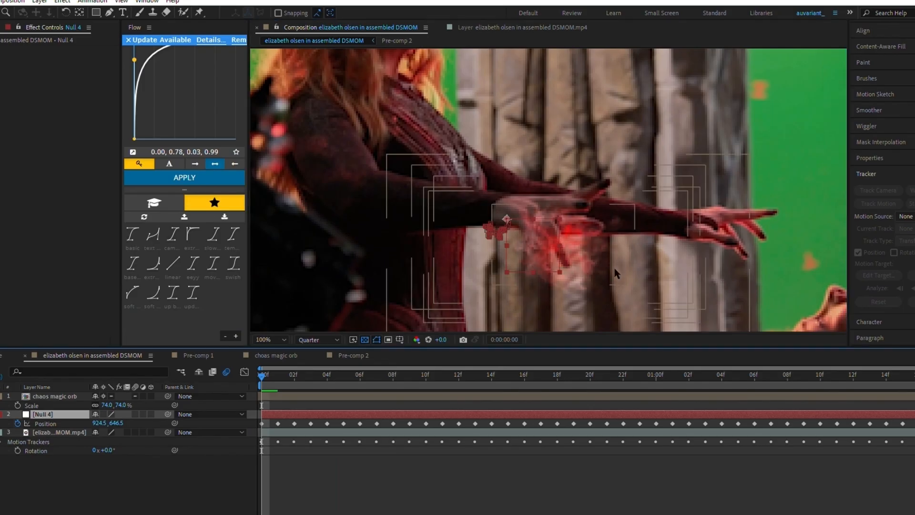
Step: Scale the chaos magic orb layer to 60% and move it beneath the palm at the first frame
left_click(579, 260)
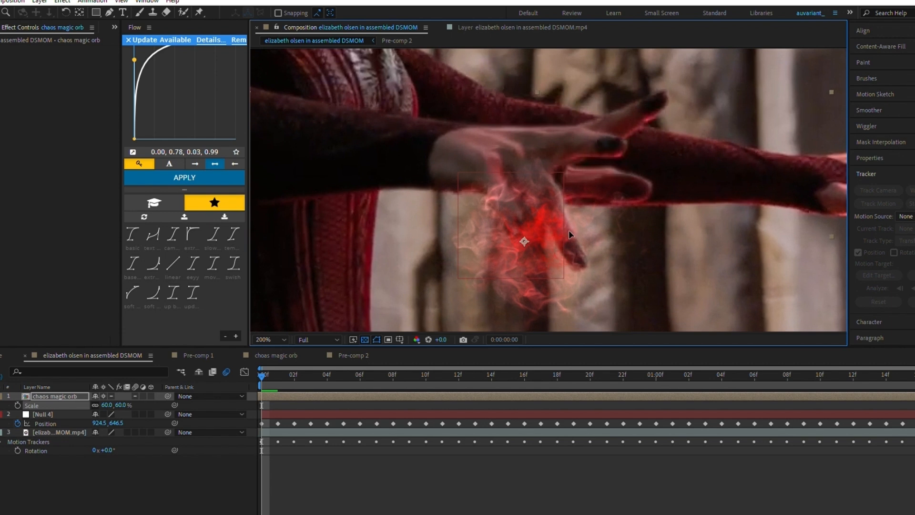
left_click_drag(569, 231, 565, 226)
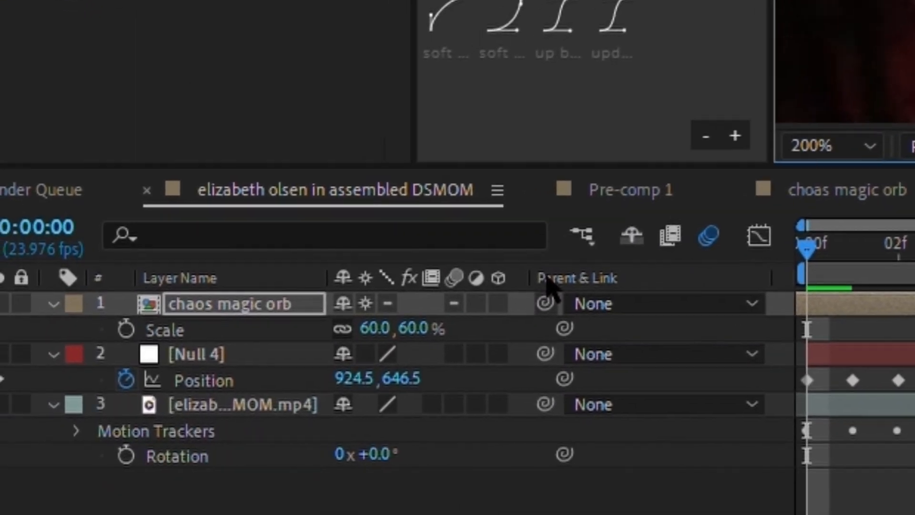
Step: Parent the chaos magic orb layer to Null 4
left_click_drag(545, 303, 576, 287)
left_click_drag(528, 167, 447, 181)
left_click_drag(445, 113, 134, 136)
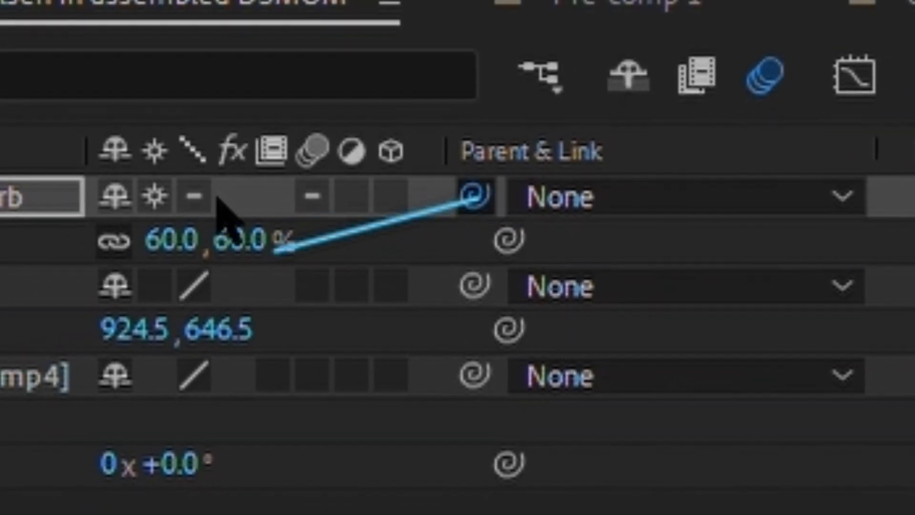
left_click_drag(217, 198, 0, 248)
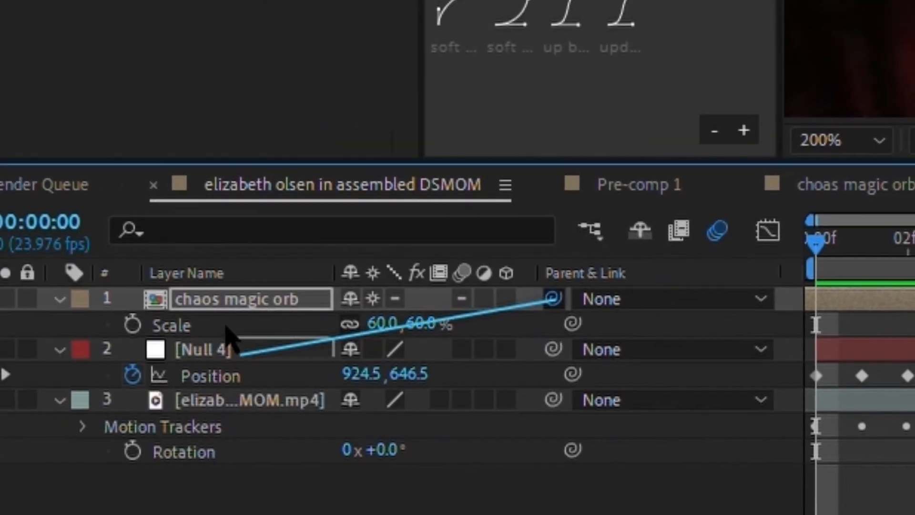
left_click_drag(226, 326, 219, 325)
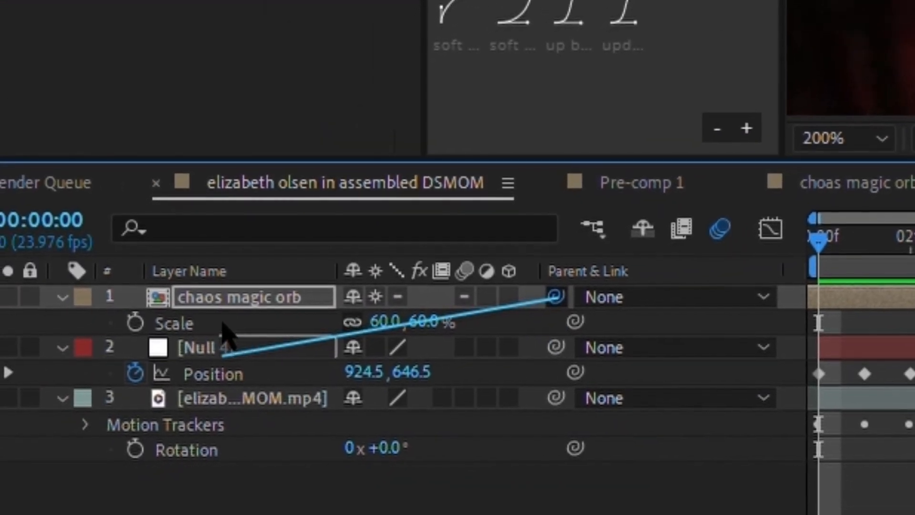
mouse_move(307, 331)
left_mouse_down()
mouse_move(521, 337)
mouse_move(256, 333)
mouse_move(310, 333)
left_mouse_up()
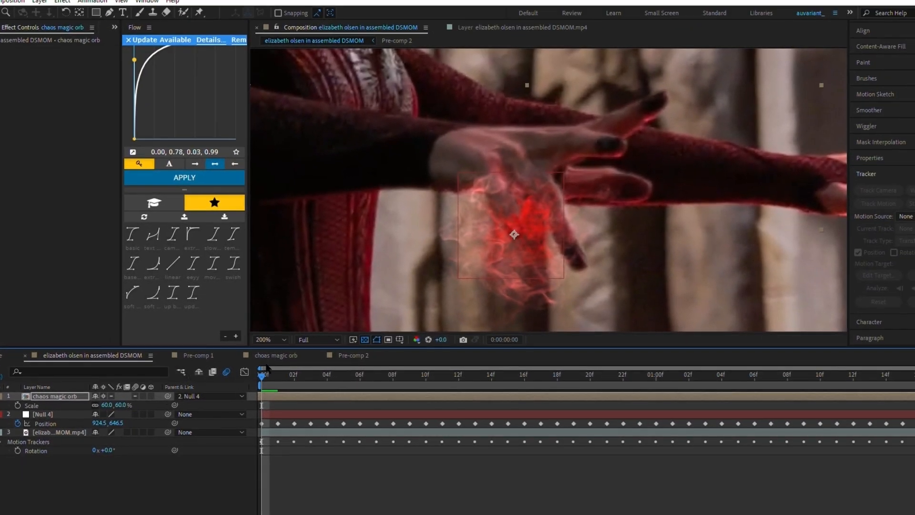
Step: Scrub through the composition to check that the parented orb follows the hand
left_click_drag(271, 375, 389, 379)
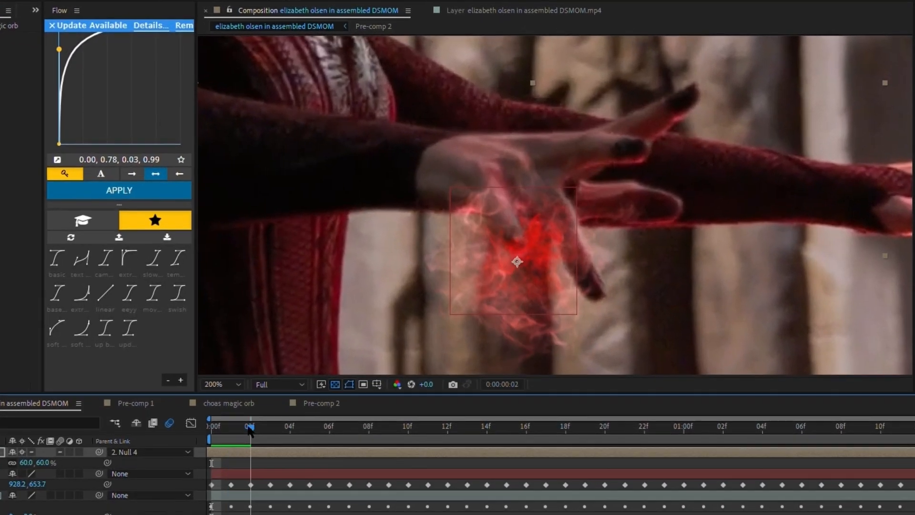
left_click_drag(365, 432, 428, 431)
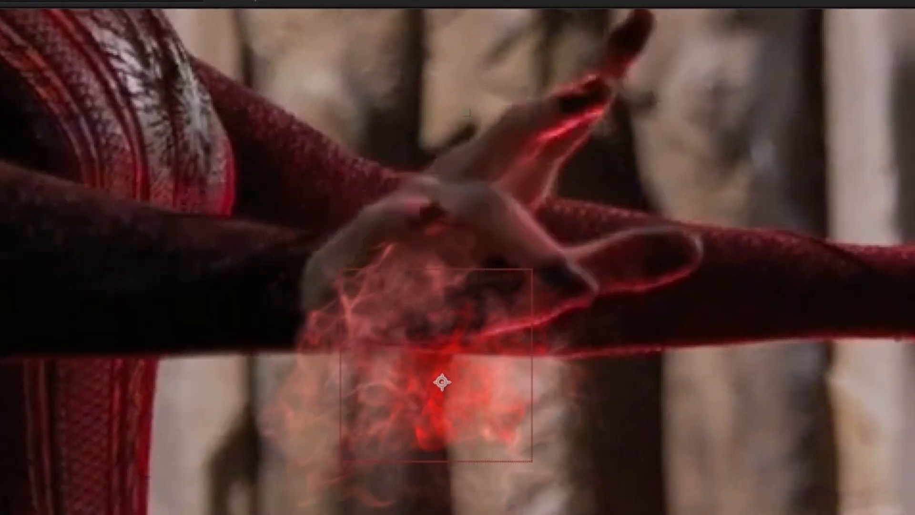
left_click_drag(459, 376, 262, 377)
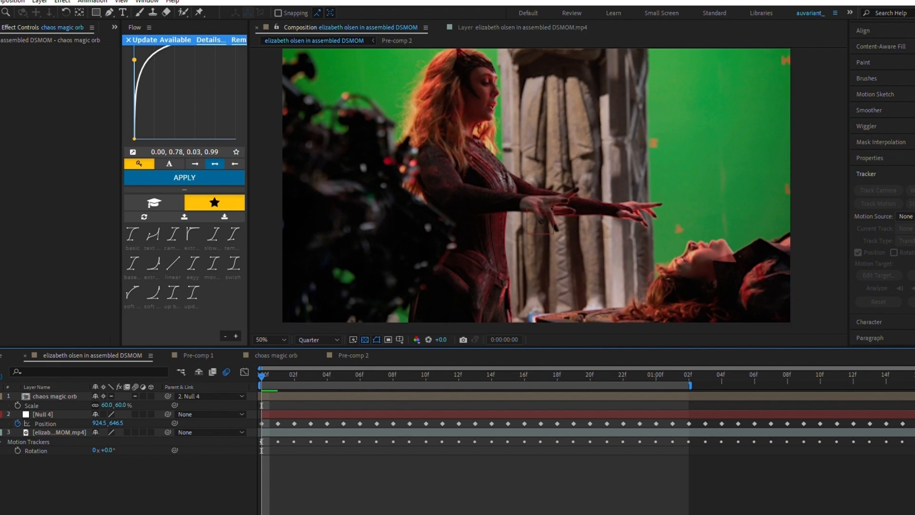
Step: Add a black solid layer directly above the base footage
left_click(30, 421)
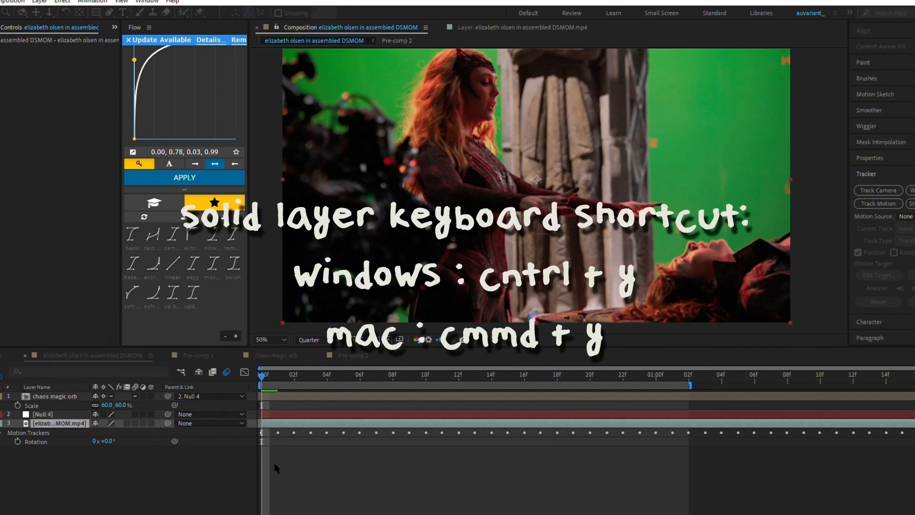
key("ctrl+y")
mouse_move(536, 147)
left_mouse_down()
mouse_move(537, 161)
mouse_move(533, 147)
left_mouse_up()
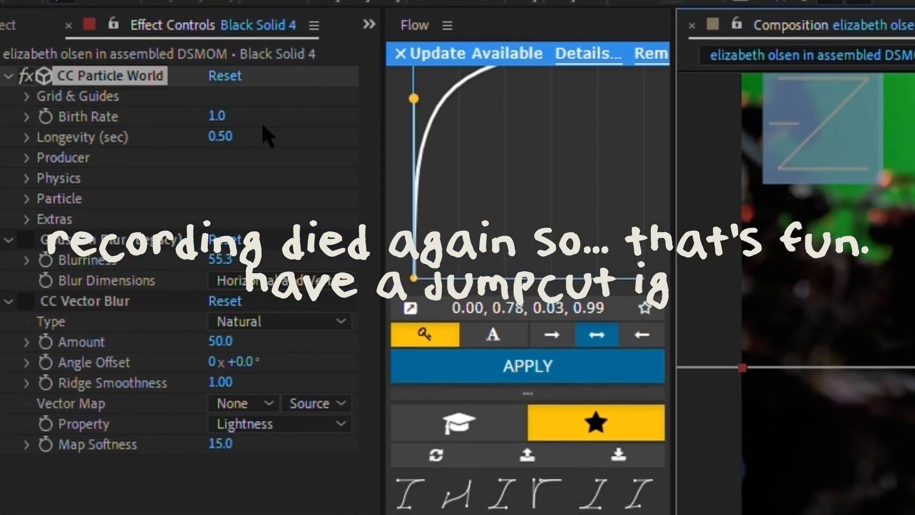
Step: Examine the Birth Rate, Physics and Particle settings of CC Particle World on the black solid and the particles under the hand
left_click(26, 117)
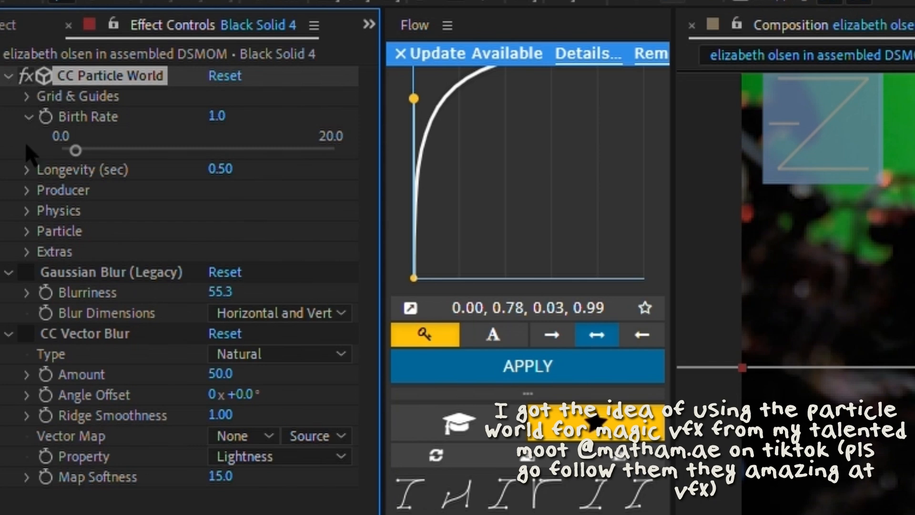
left_click(27, 231)
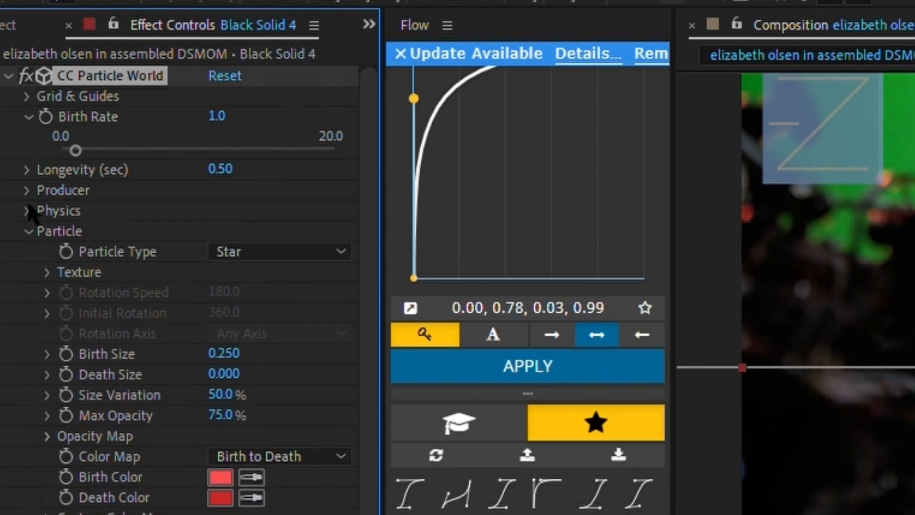
left_click(28, 208)
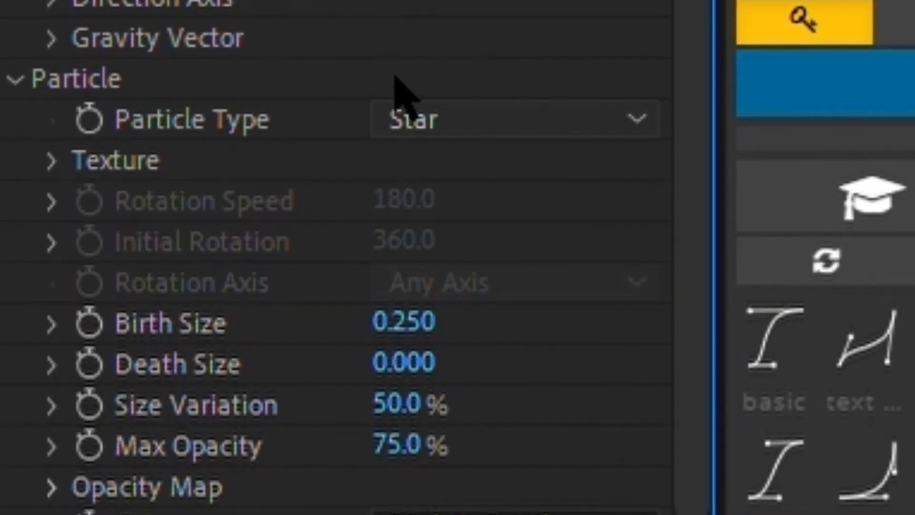
scroll(143, 309, "down", 3)
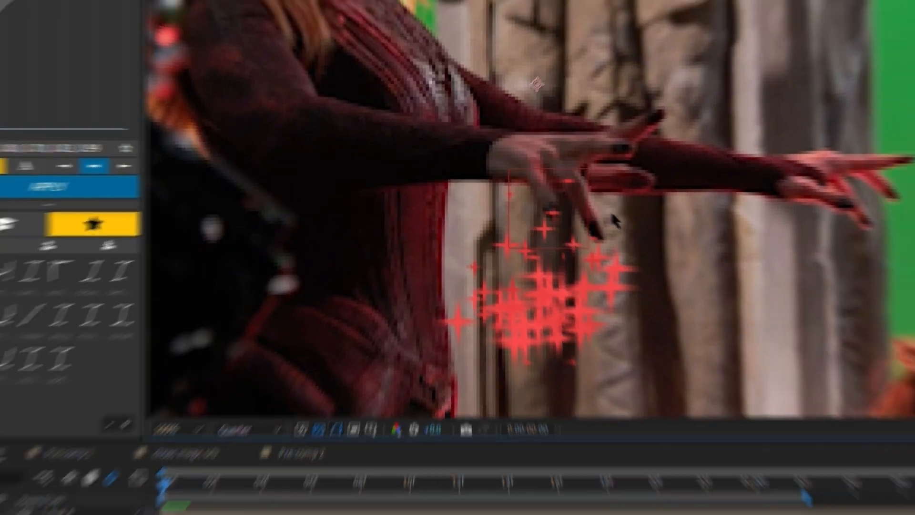
scroll(467, 243, "down", 1)
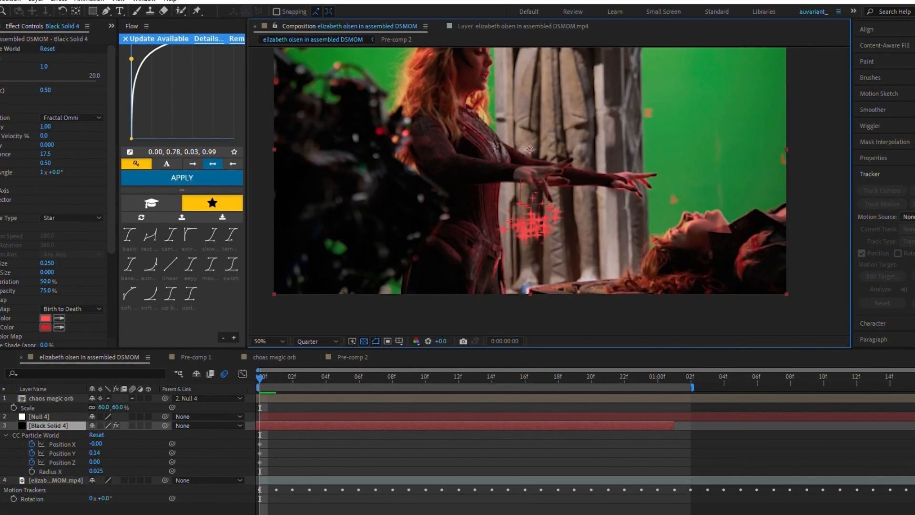
Step: Set the Gaussian Blur (Legacy) Blurriness on the black solid to 50
scroll(469, 243, "up", 1)
left_click_drag(534, 217, 537, 206)
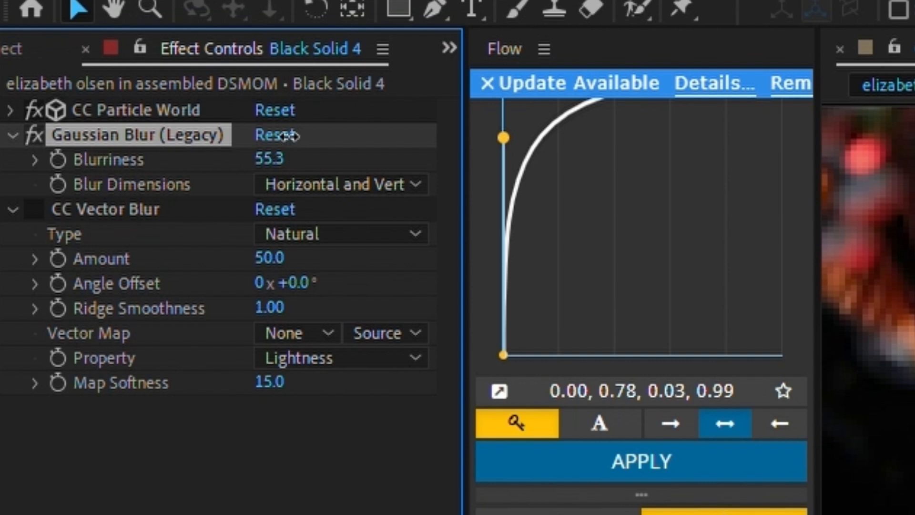
left_click(281, 157)
type("50")
key("Return")
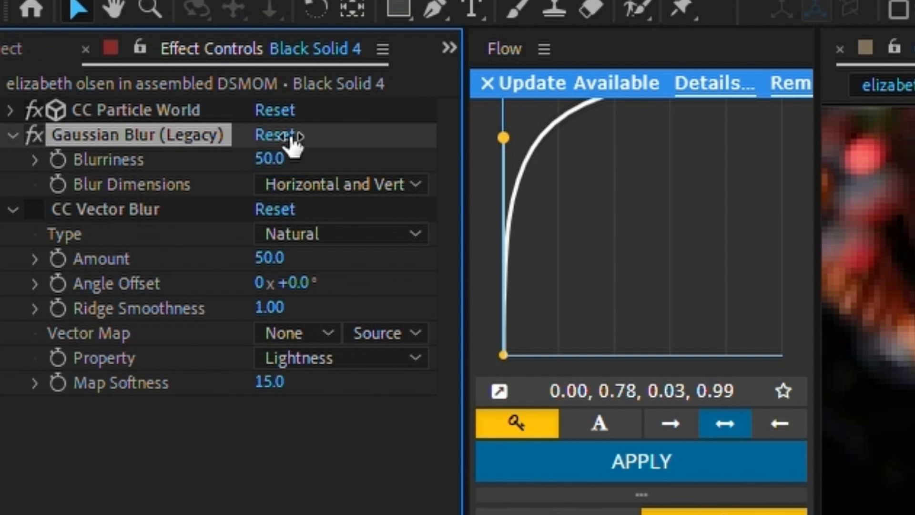
left_click(265, 510)
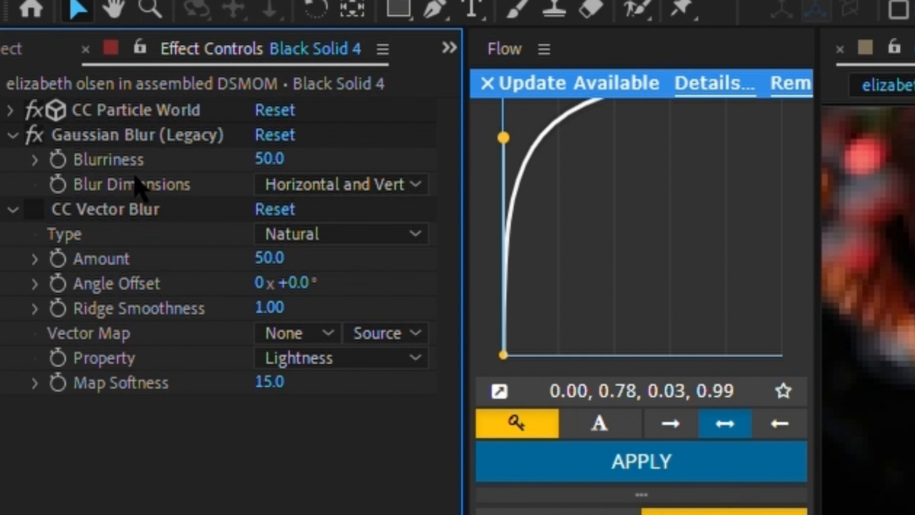
Step: Enable CC Vector Blur on the black solid and view the blurred particles under the hand at Full resolution
left_click(143, 203)
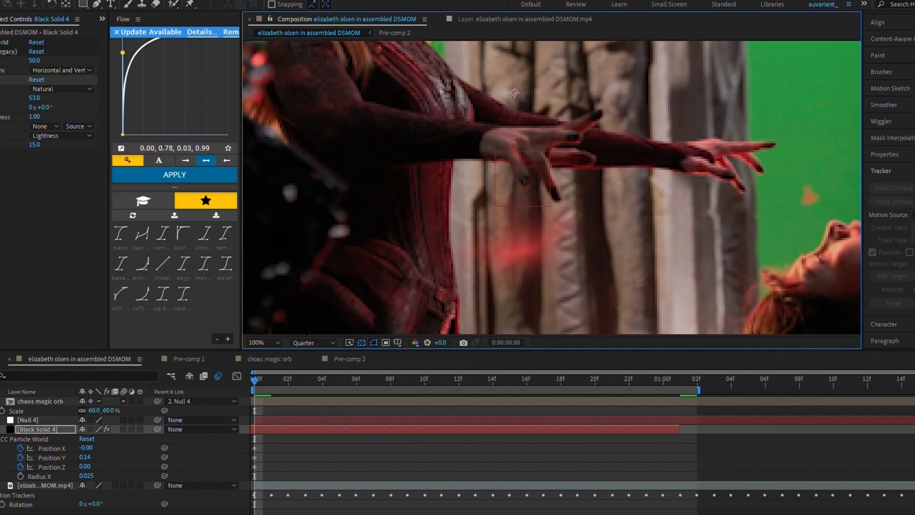
left_click(307, 343)
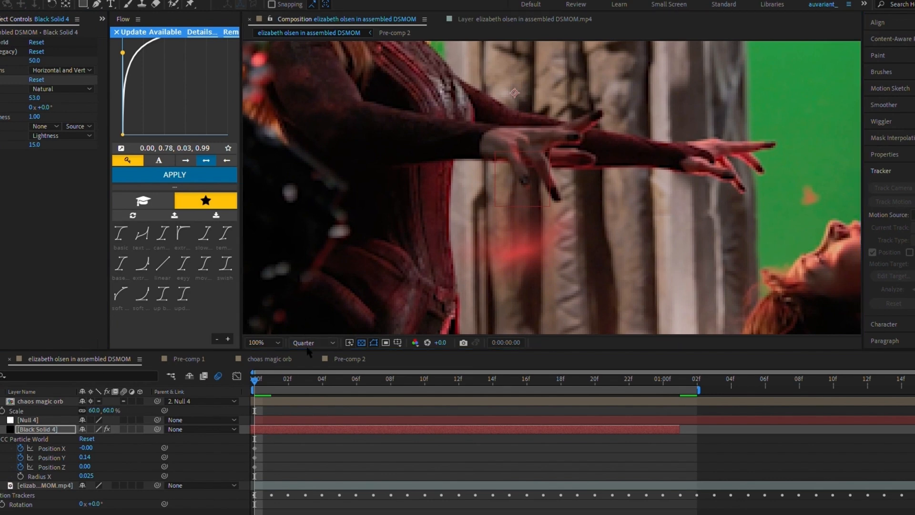
left_click(307, 360)
left_click_drag(543, 270, 520, 226)
scroll(519, 224, "up", 1)
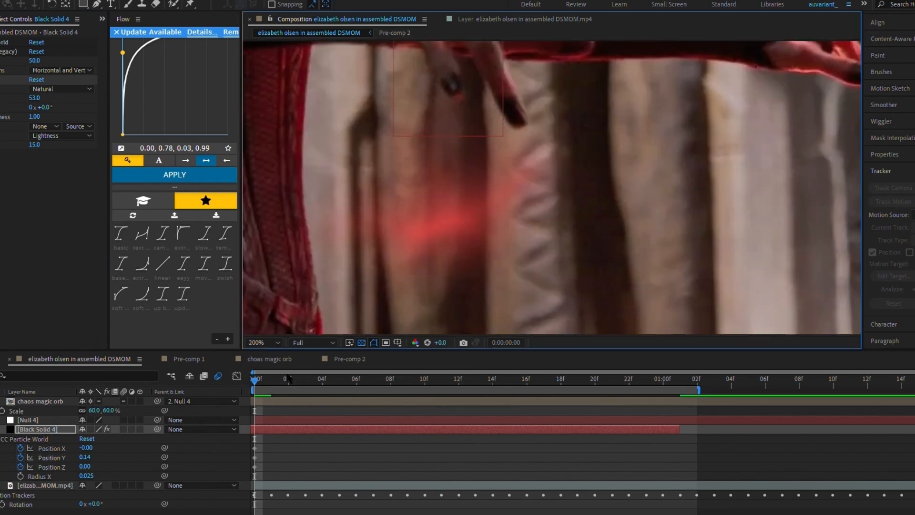
Step: Check the blurred particles over the first two frames and set the CC Vector Blur Amount to 60
mouse_move(259, 379)
left_mouse_down()
mouse_move(337, 376)
mouse_move(274, 373)
left_mouse_up()
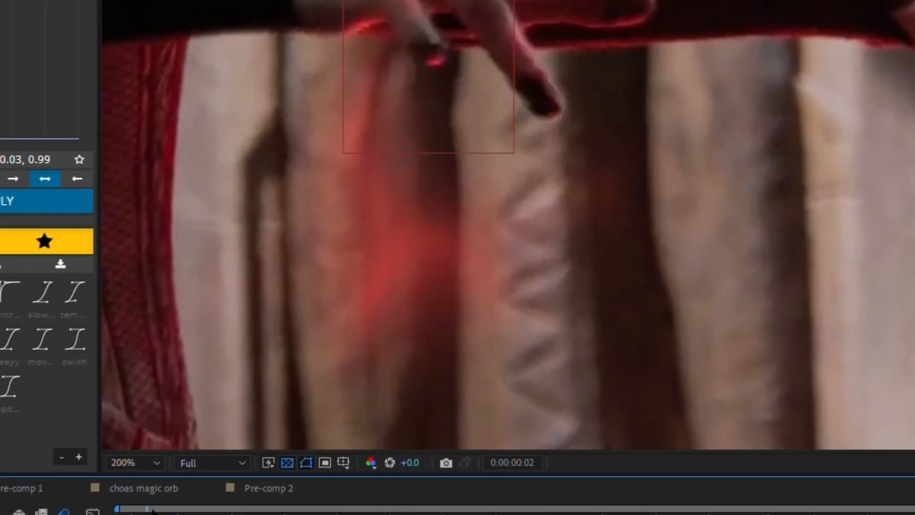
left_click_drag(152, 511, 117, 511)
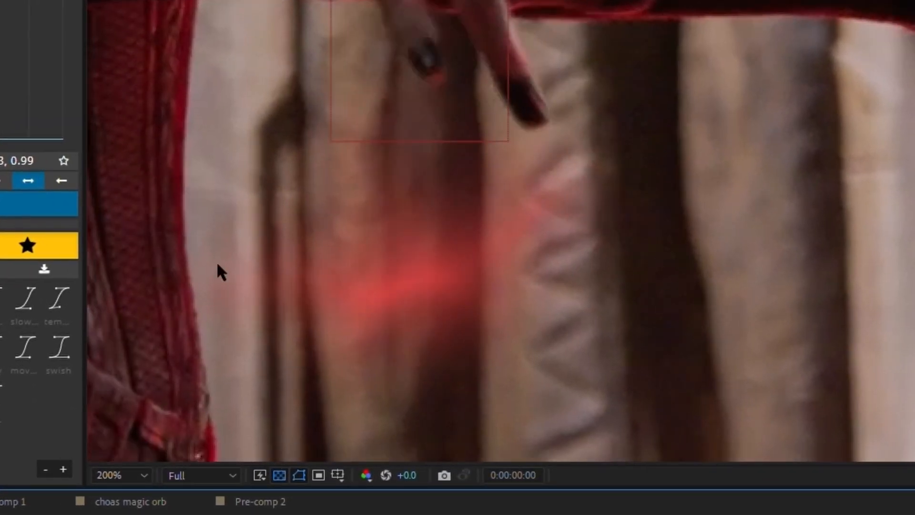
scroll(587, 205, "down", 1)
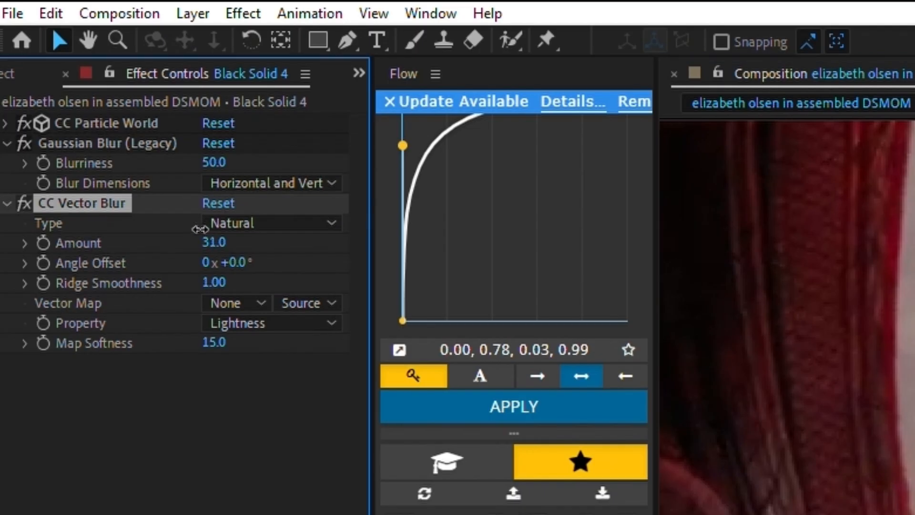
left_click_drag(205, 229, 235, 230)
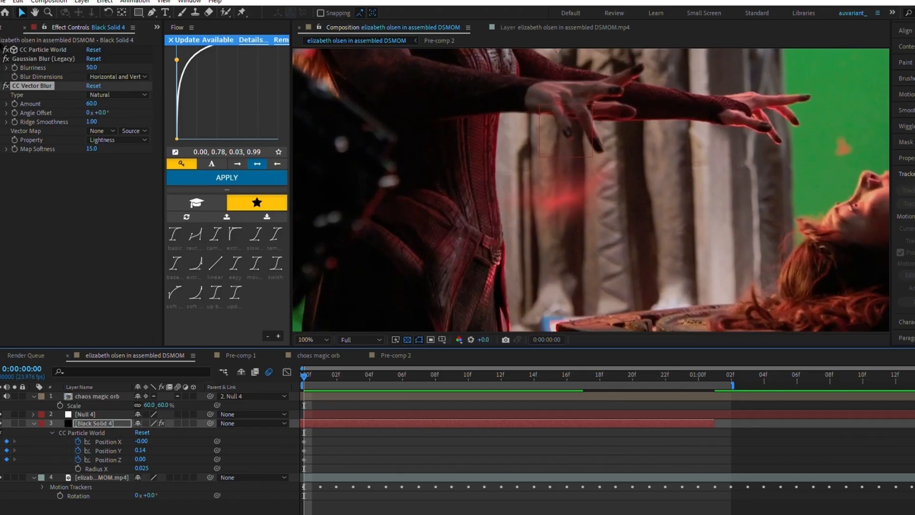
Step: Reposition the CC Particle World producer onto the actress's nearer hand at the first frame, at X 0.02 and Y 0.07
left_click(5, 49)
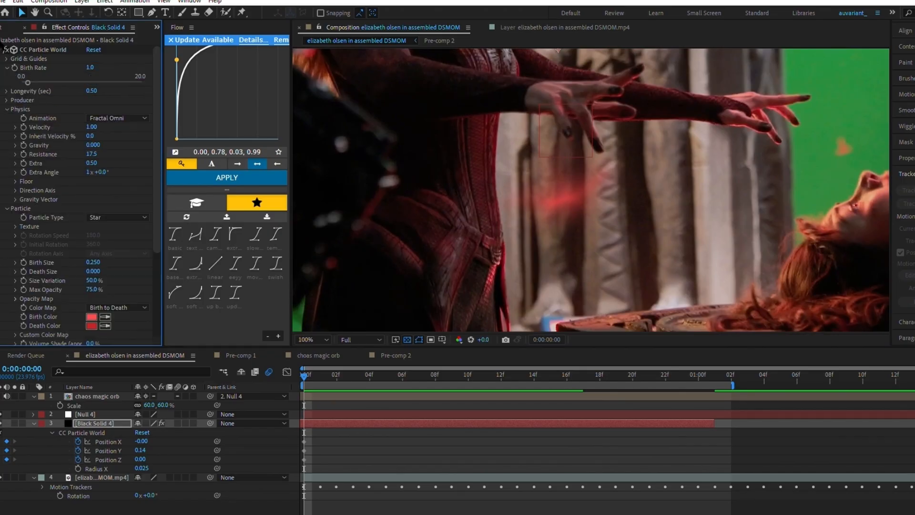
left_click(7, 99)
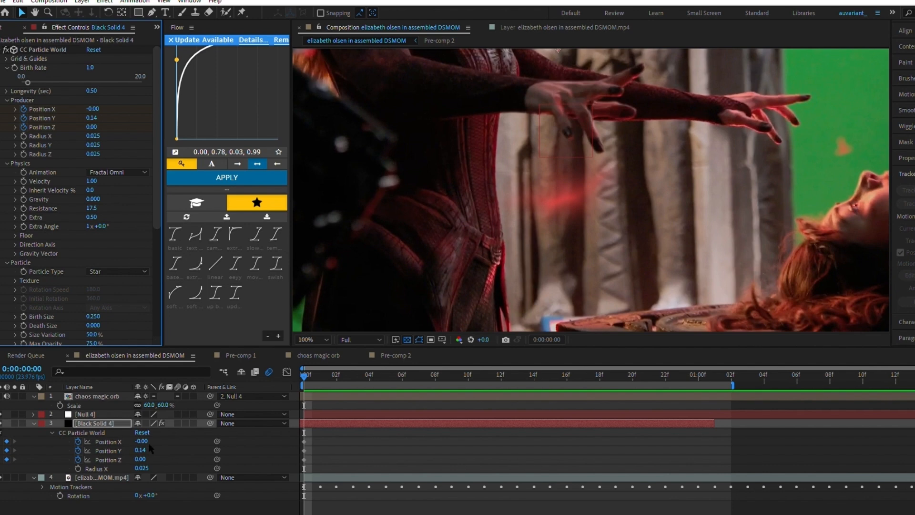
left_click(132, 444)
key("comma")
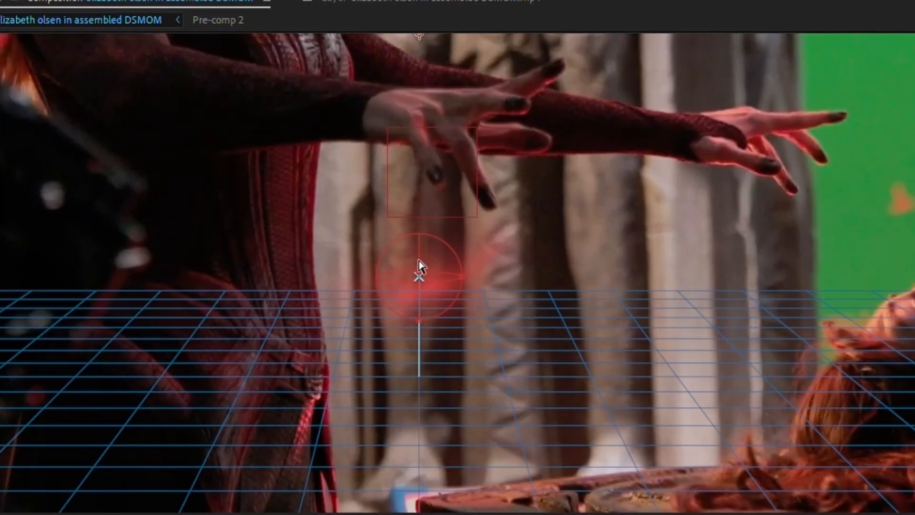
left_click_drag(418, 261, 449, 203)
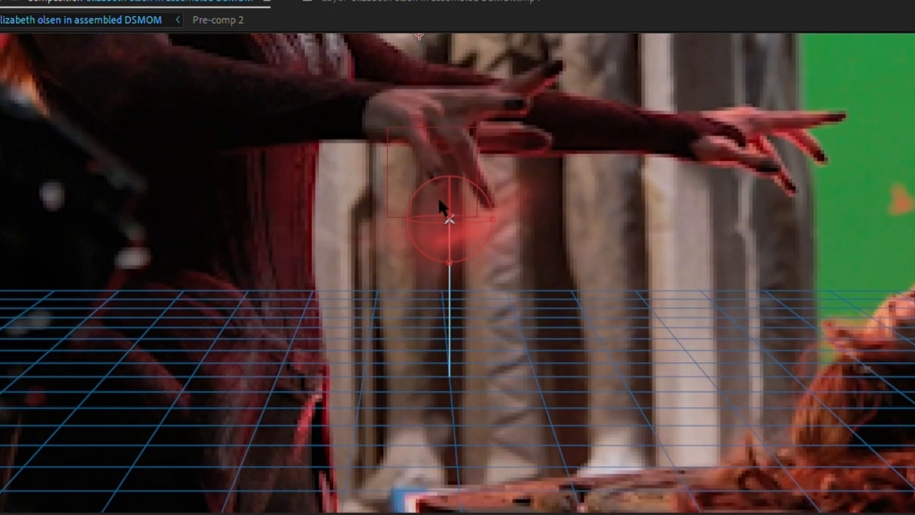
left_click_drag(449, 194, 448, 144)
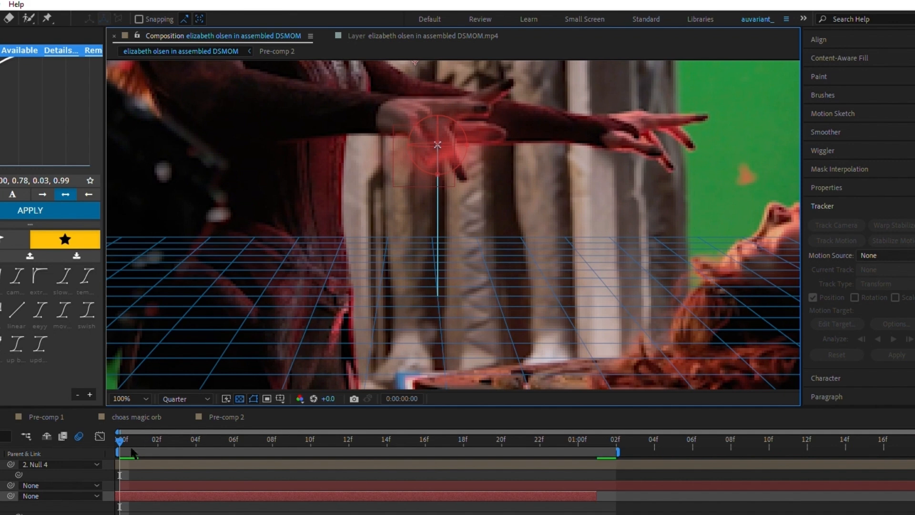
Step: Keyframe the particle producer's position along the moving hand up to 0:00:01:02 and play back the result
left_click_drag(126, 434, 222, 418)
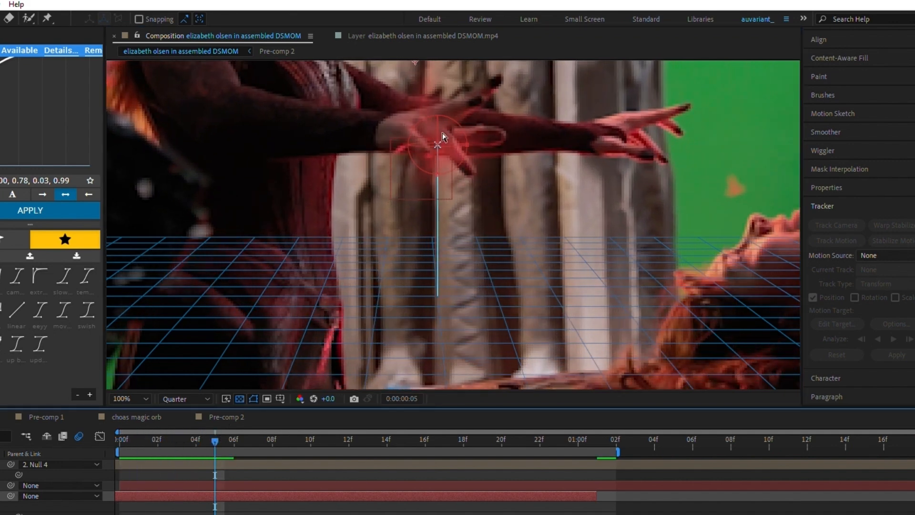
left_click_drag(293, 436, 399, 436)
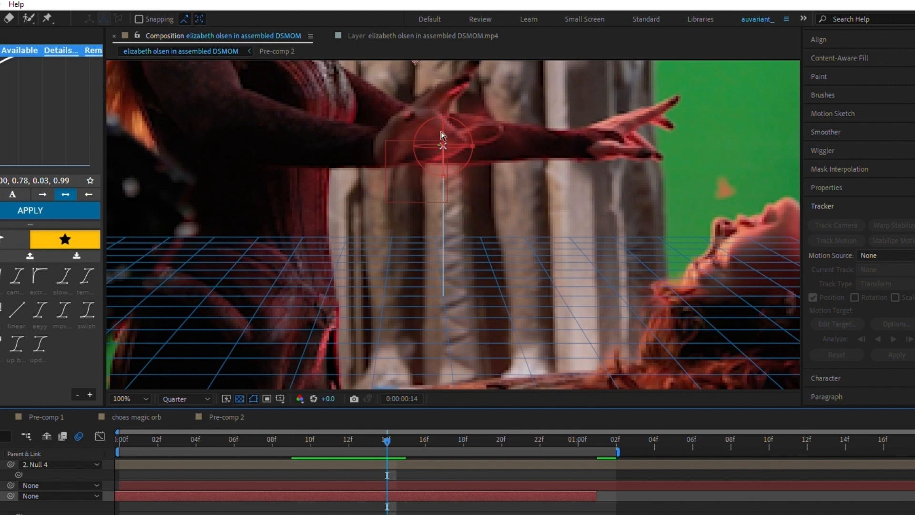
left_click(446, 139)
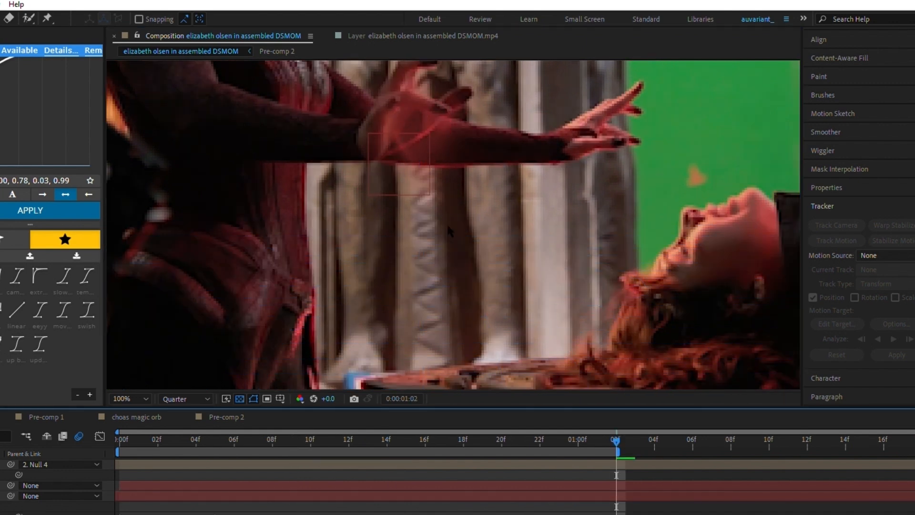
scroll(456, 236, "down", 1)
left_click_drag(455, 235, 451, 267)
key("space")
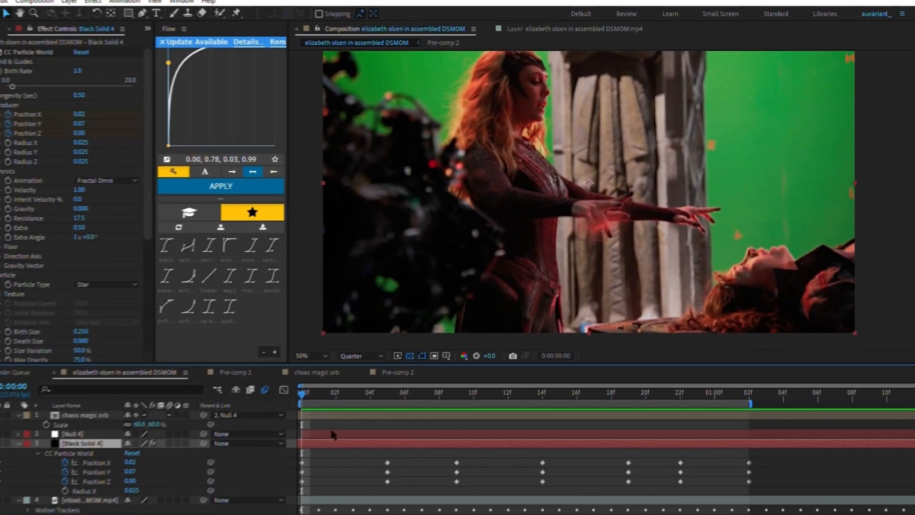
Step: Duplicate the black particle solid and set the copy's CC Particle World Resistance to 34.8
key("ctrl+d")
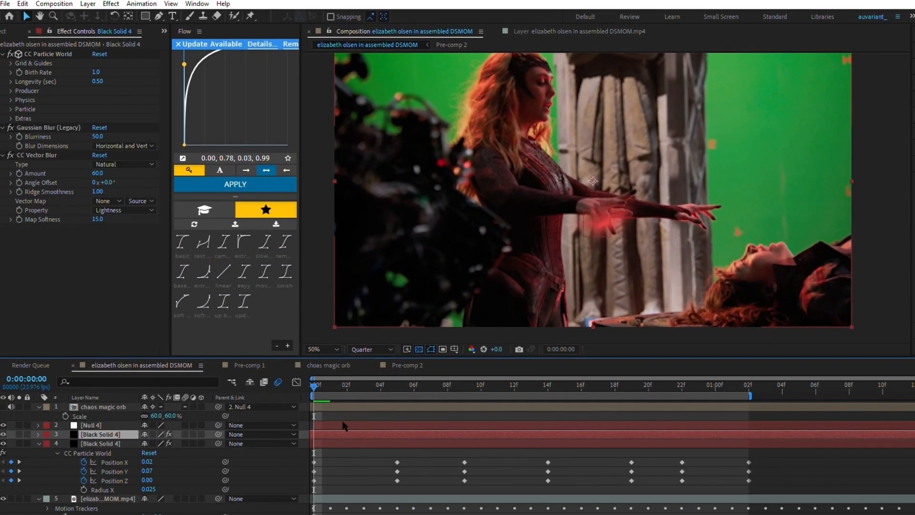
scroll(542, 241, "up", 1)
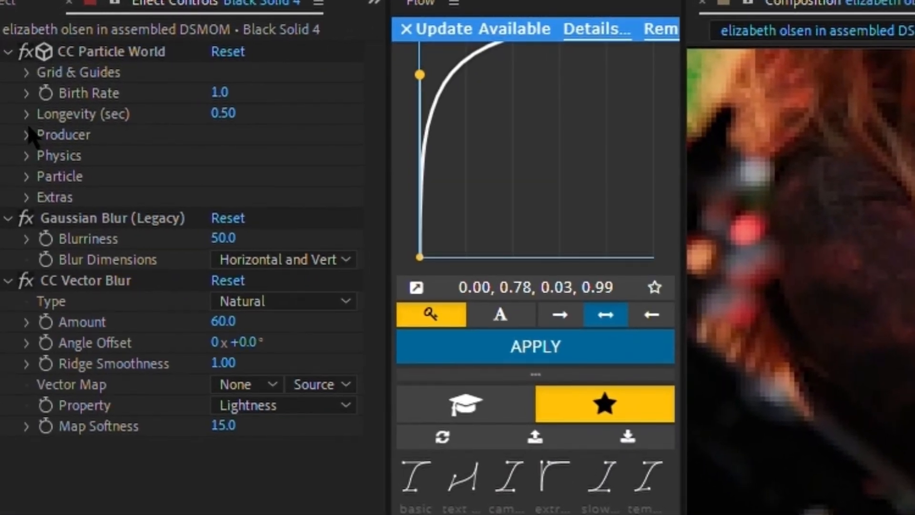
left_click(12, 99)
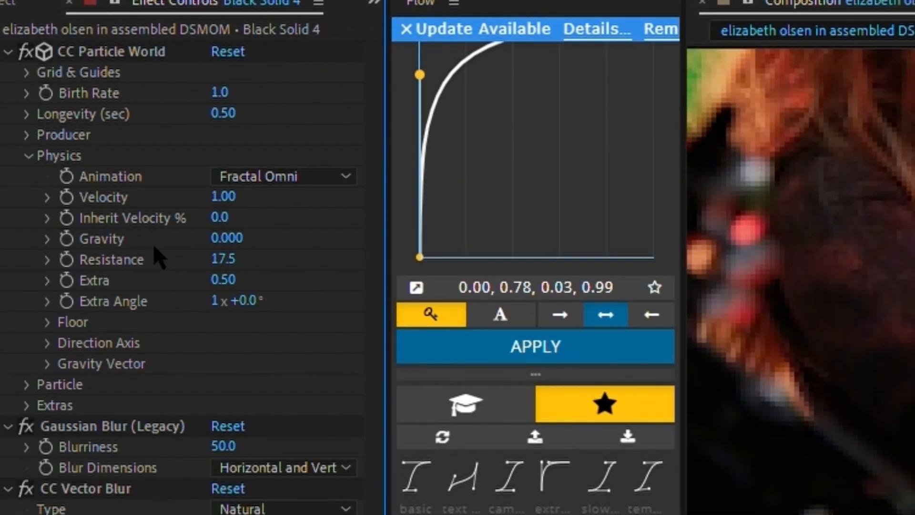
left_click_drag(217, 255, 485, 258)
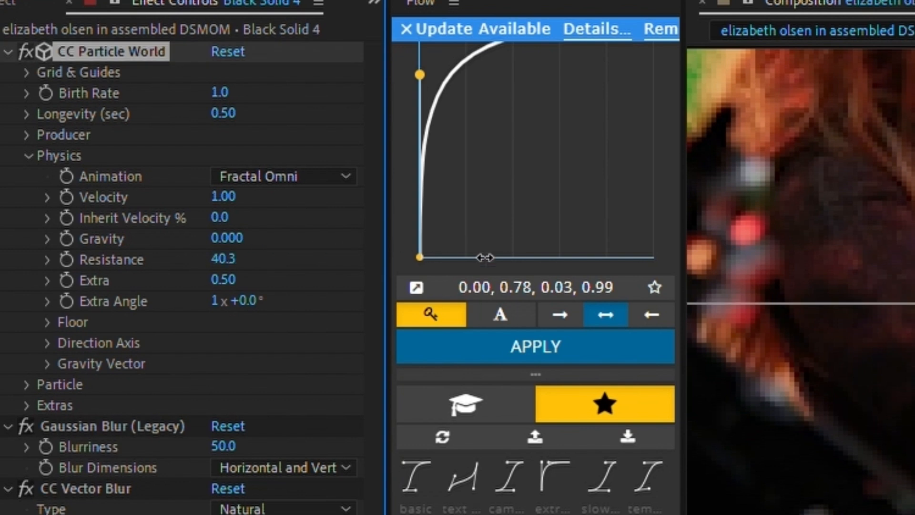
left_click(26, 385)
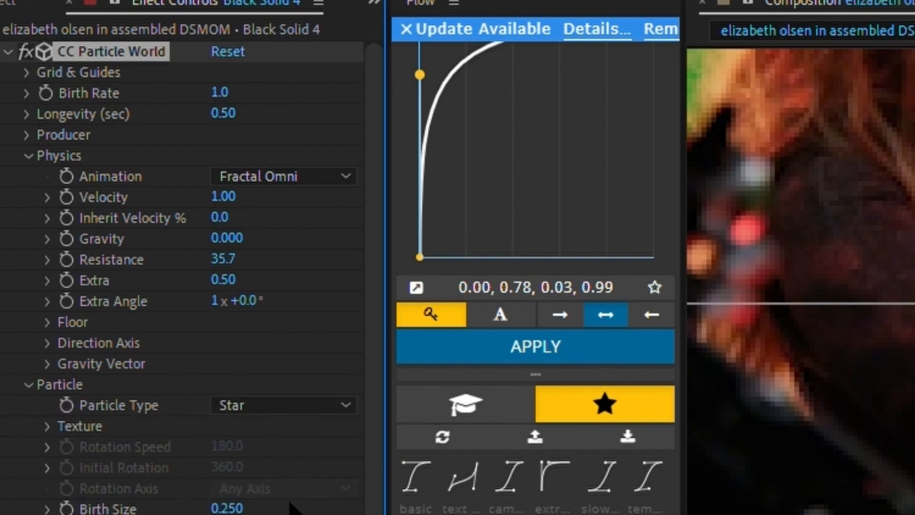
mouse_move(223, 259)
left_mouse_down()
mouse_move(229, 247)
mouse_move(239, 251)
mouse_move(222, 258)
left_mouse_up()
left_click_drag(202, 266, 227, 266)
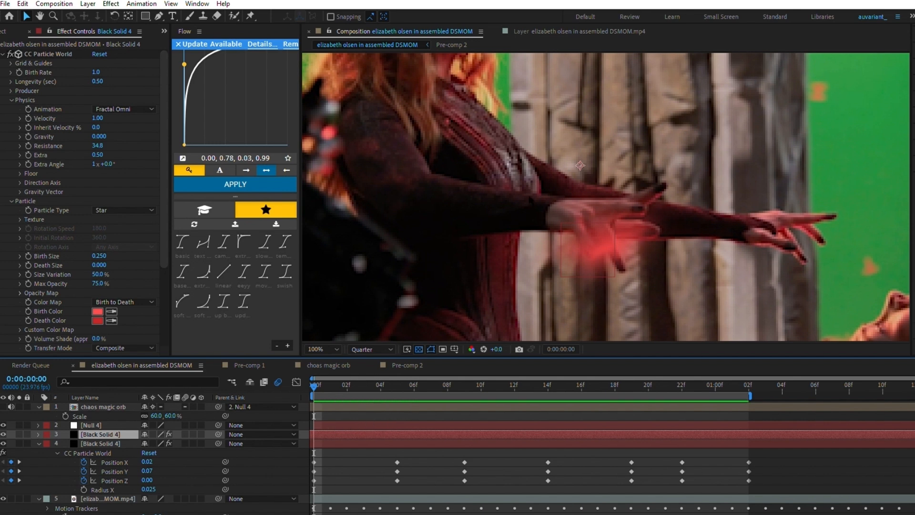
Step: Compare the glow on the hand with and without the duplicated solid, then view it at Full resolution
key("period")
left_click_drag(635, 265, 619, 194)
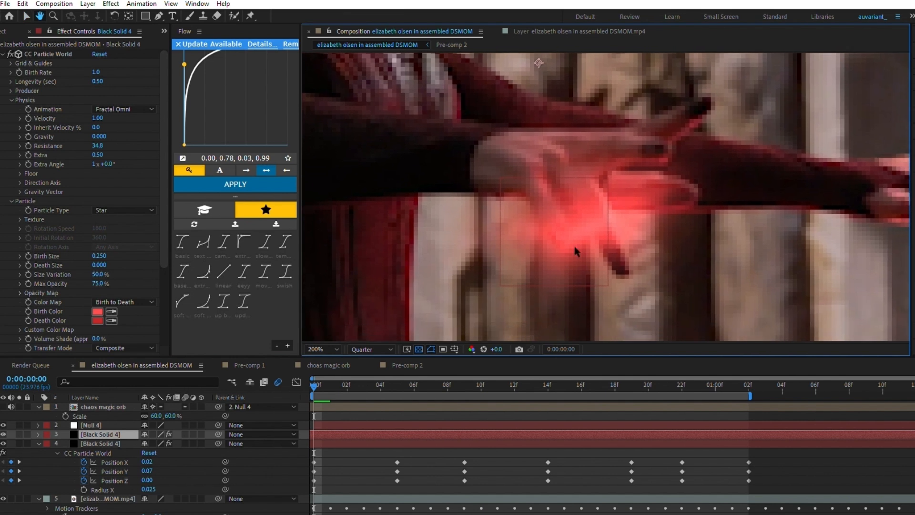
key("space")
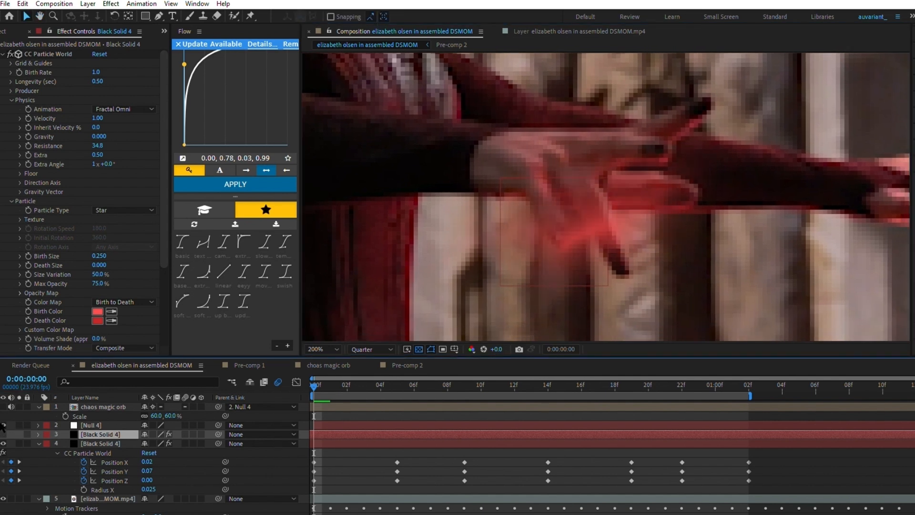
key("space")
key("ctrl+j")
Step: Set the duplicated solid's CC Vector Blur Amount to 67 and play back the composition
scroll(70, 275, "down", 5)
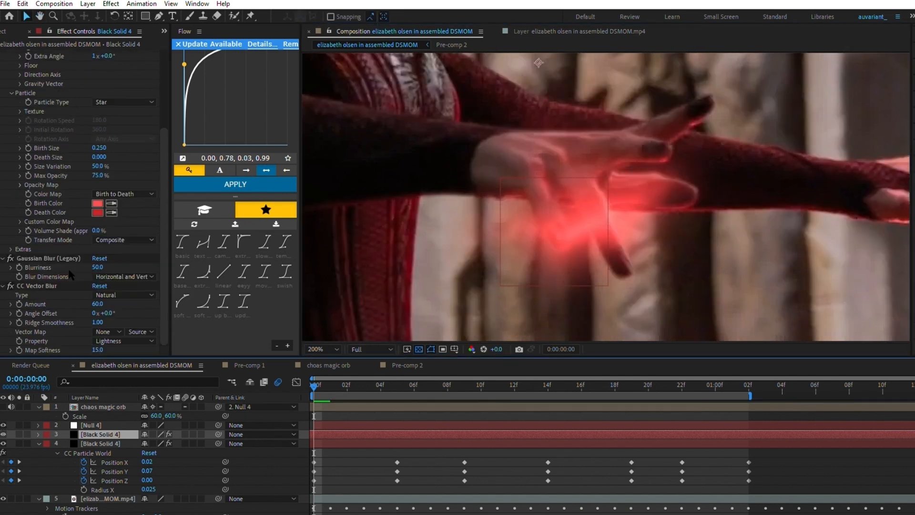
left_click_drag(98, 303, 118, 294)
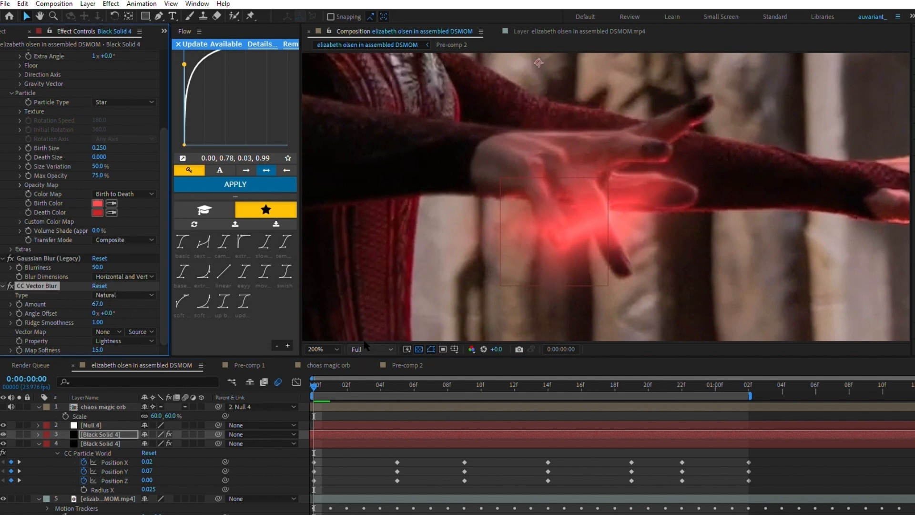
key("space")
scroll(463, 221, "down", 2)
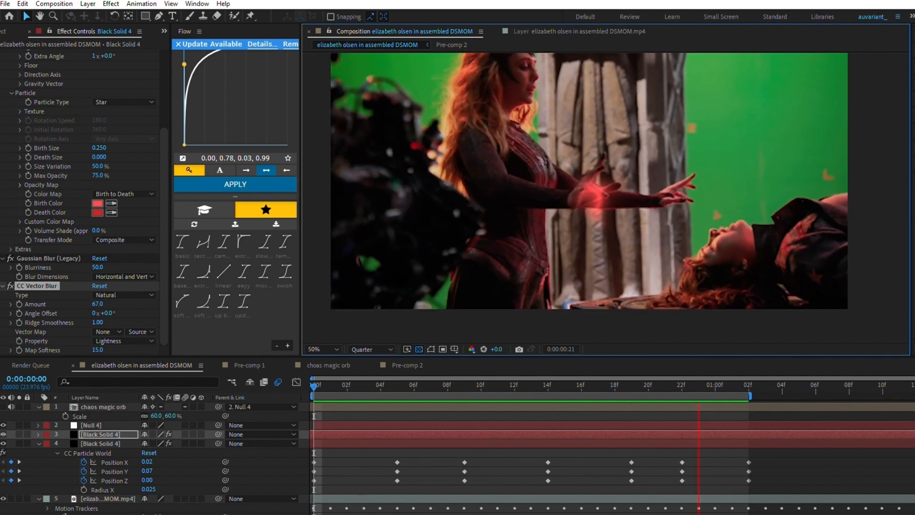
key("space")
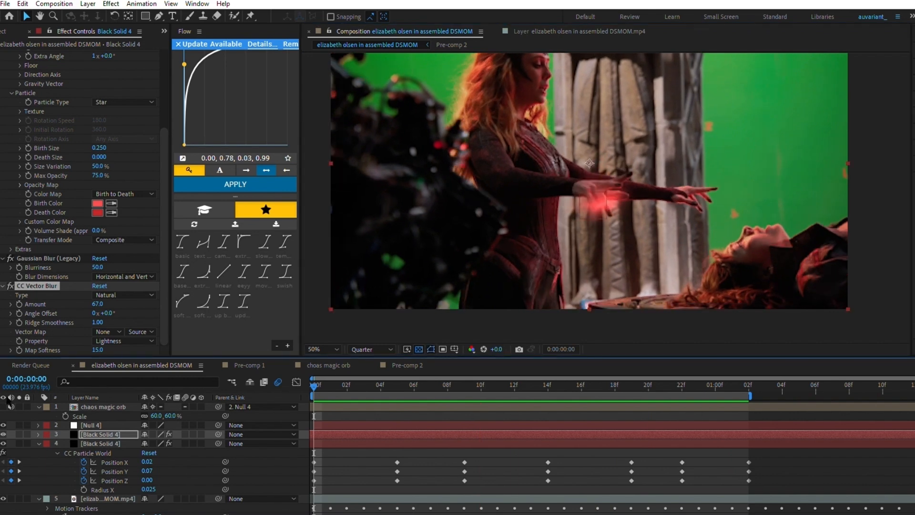
Step: Show the chaos magic orb layer and view it over the particle glow at Full resolution
scroll(596, 205, "up", 1)
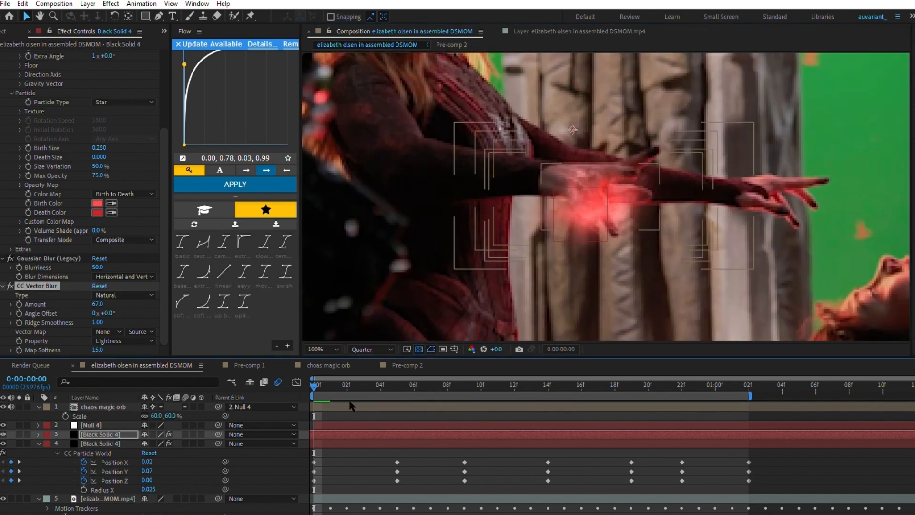
left_click(368, 348)
left_click(369, 371)
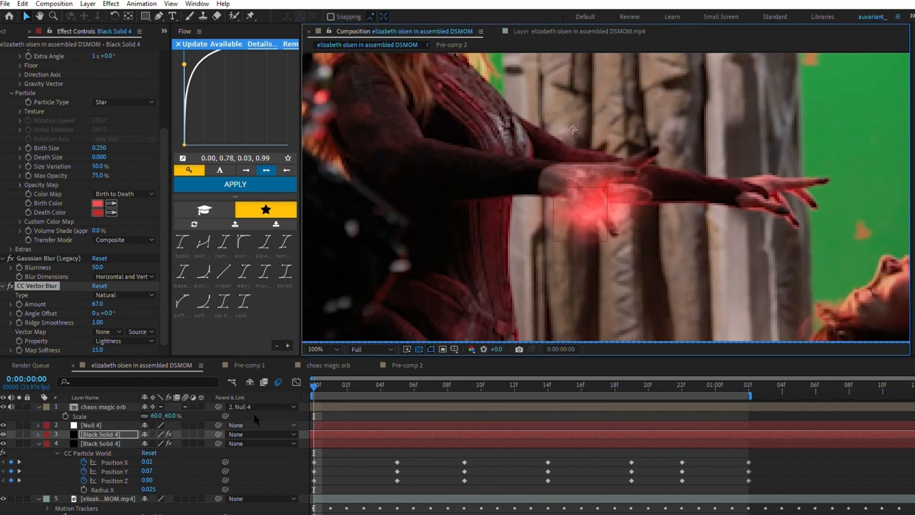
Step: Move the chaos magic orb layer between the two black solids and scale it to 38%
left_click(91, 407)
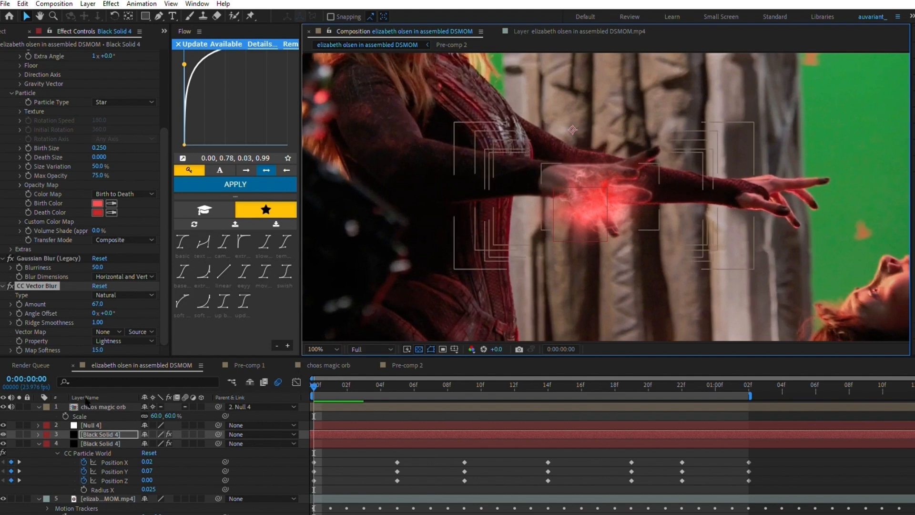
left_click_drag(93, 439, 103, 412)
left_click(333, 442)
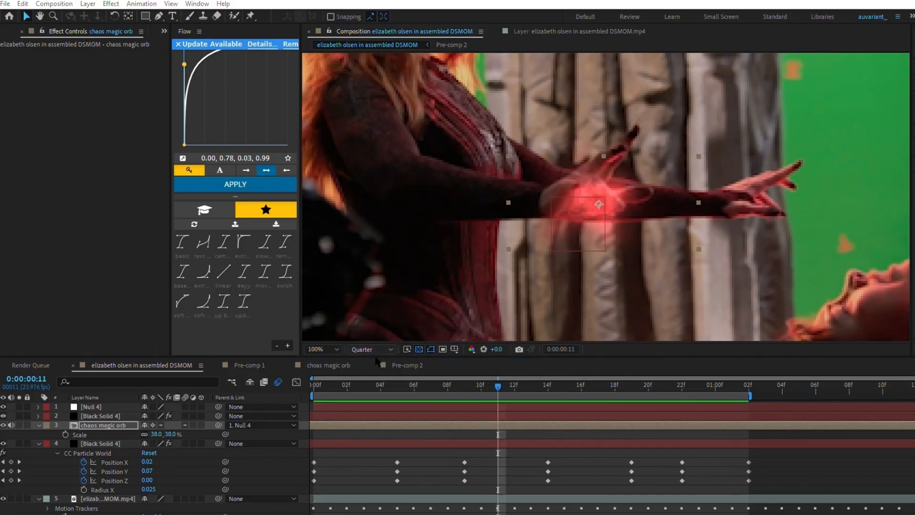
Step: Add a new black solid between the chaos magic orb layer and the lower particle solid, and hide the orb layer
left_click(377, 348)
left_click(378, 366)
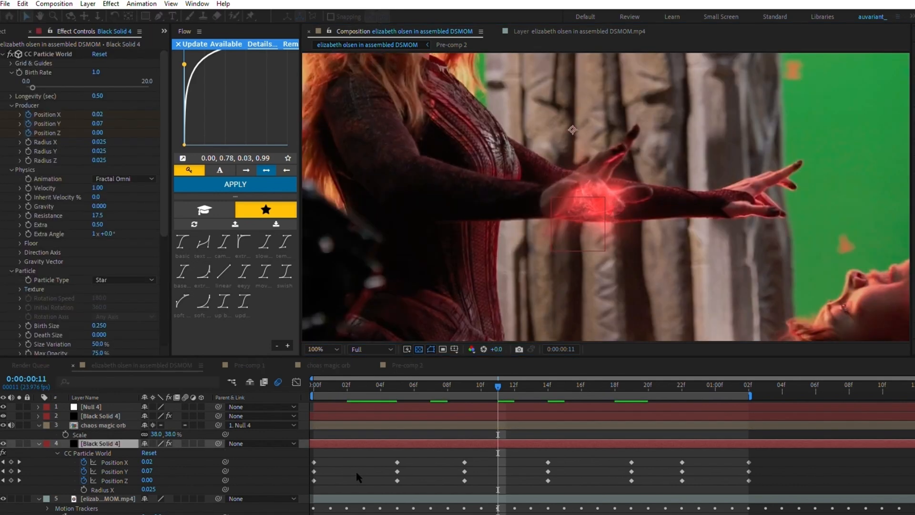
key("ctrl+y")
key("Return")
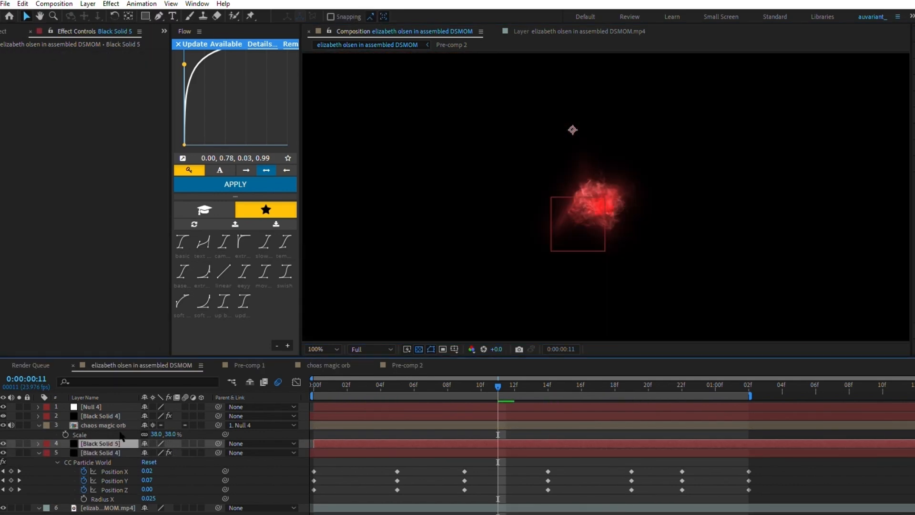
mouse_move(125, 443)
left_mouse_down()
mouse_move(119, 418)
mouse_move(120, 432)
left_mouse_up()
left_click(4, 423)
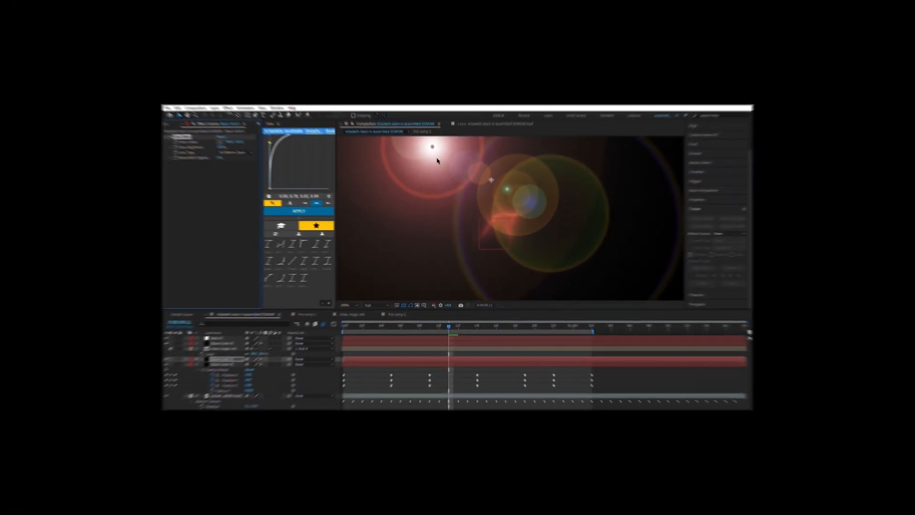
Step: Center the new solid's Lens Flare on the hand at 997, 674 and colorize it with Hue/Saturation, hue 2° and saturation 58
left_click_drag(400, 5, 561, 174)
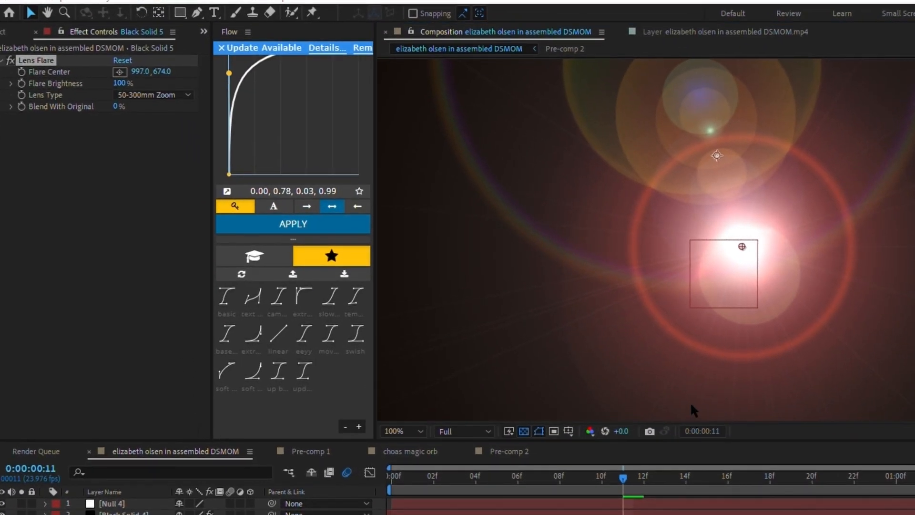
left_click(654, 489)
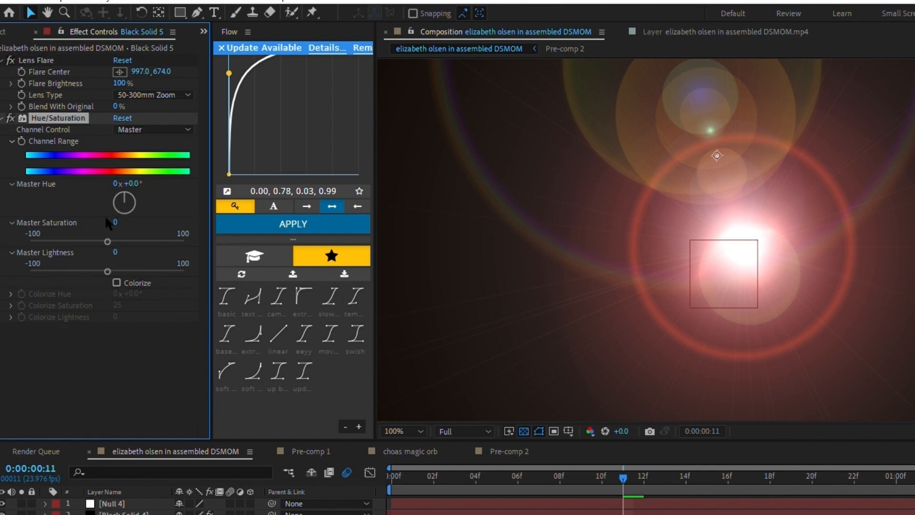
left_click(139, 282)
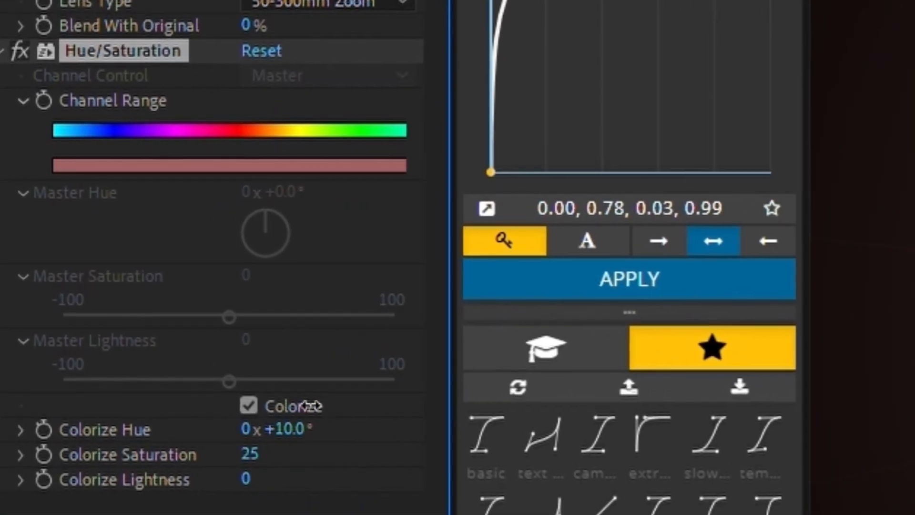
left_click_drag(311, 405, 304, 408)
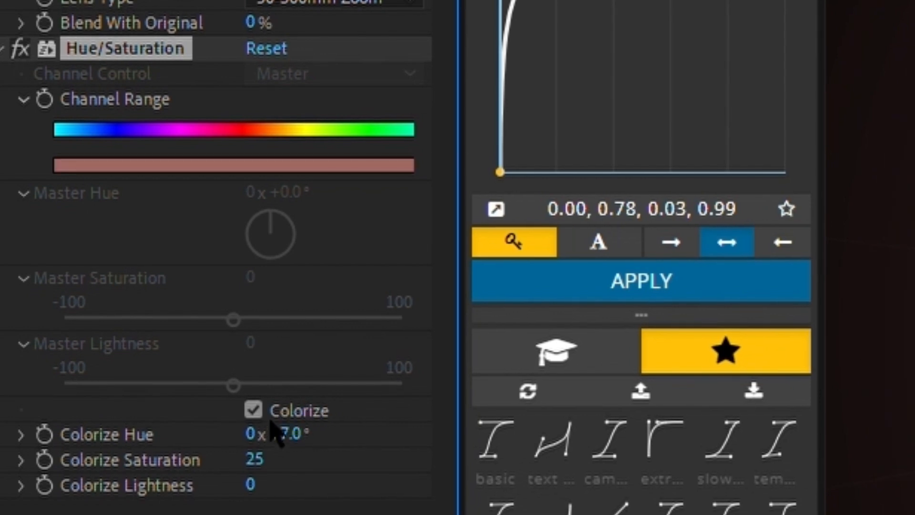
left_click_drag(253, 454, 317, 433)
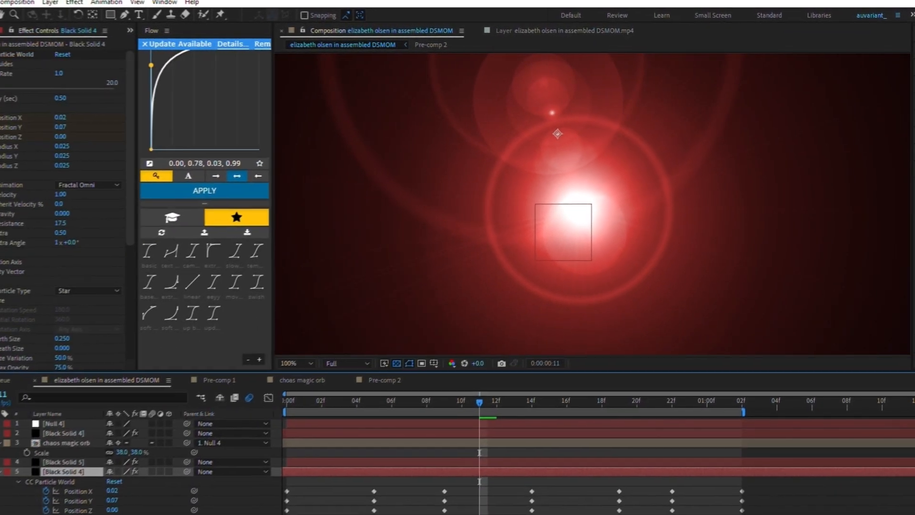
Step: Copy the Gaussian Blur and CC Vector Blur effects from the lower particle solid onto the lens flare solid
left_click(2, 55)
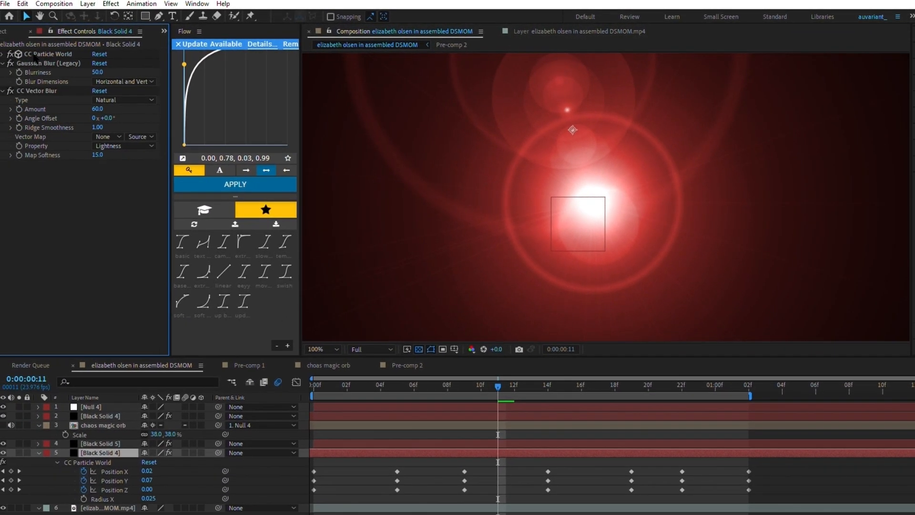
left_click(37, 62)
left_click(43, 89, "ctrl")
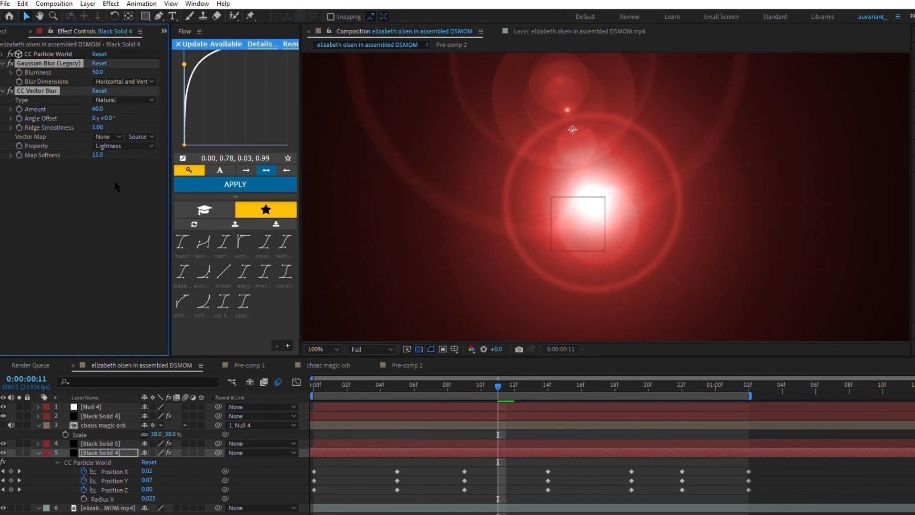
key("ctrl+Up")
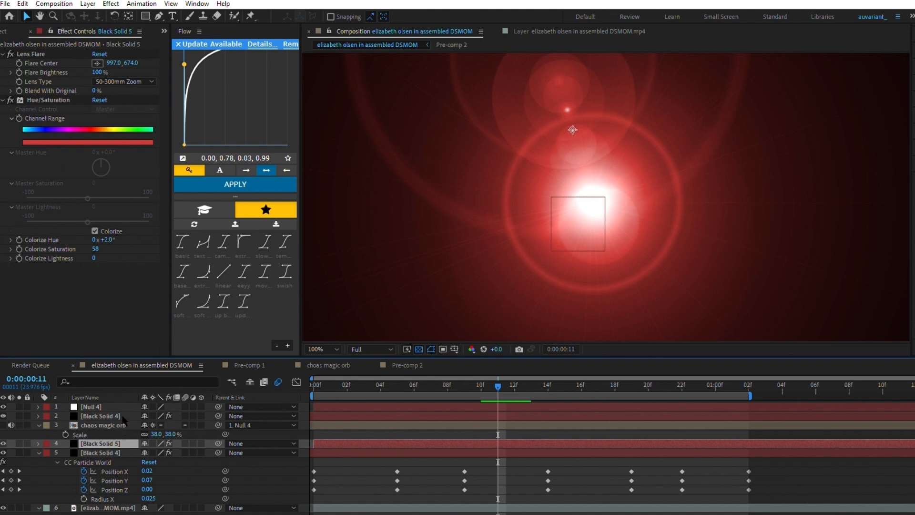
key("ctrl+v")
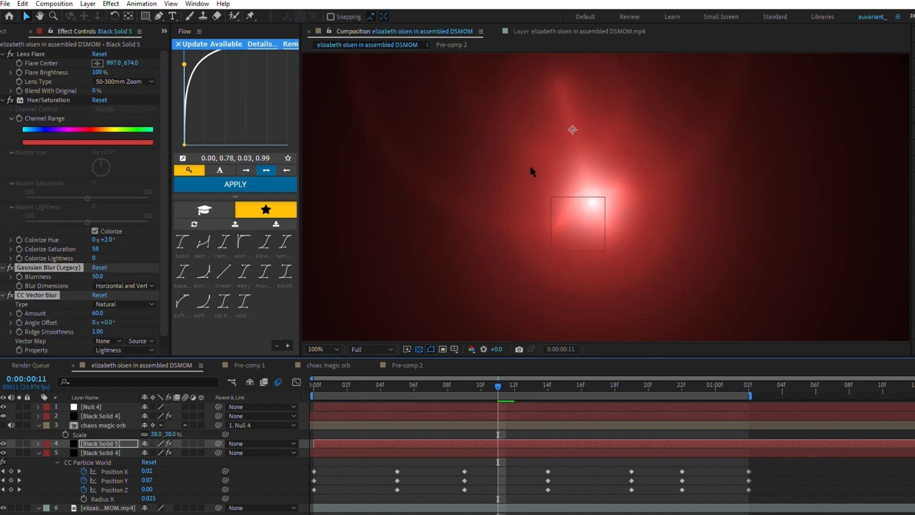
Step: Change the lens flare solid's blending mode so the flare glows over the footage without its black background
key("comma")
key("period")
left_click(522, 267)
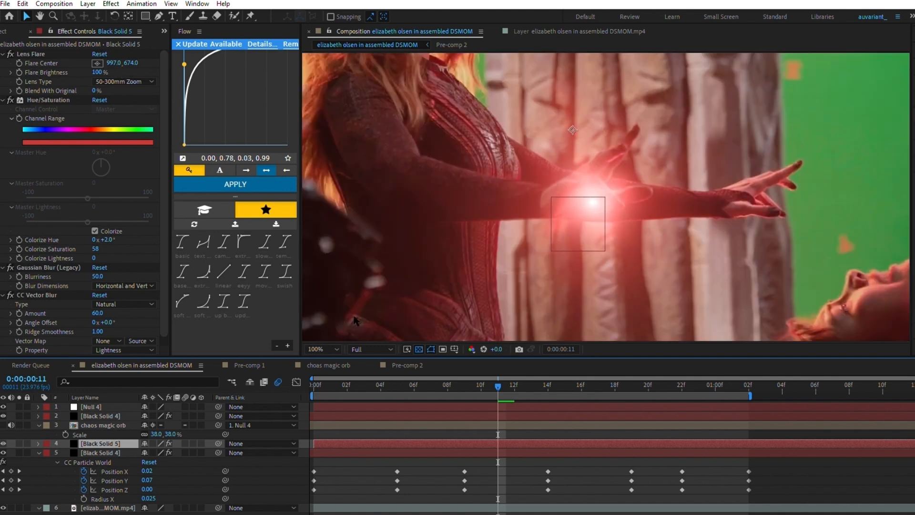
Step: At the first frame, set the Lens Flare to 35mm Prime with 88% brightness and move its center to 997, 680
key("Home")
left_click(95, 65)
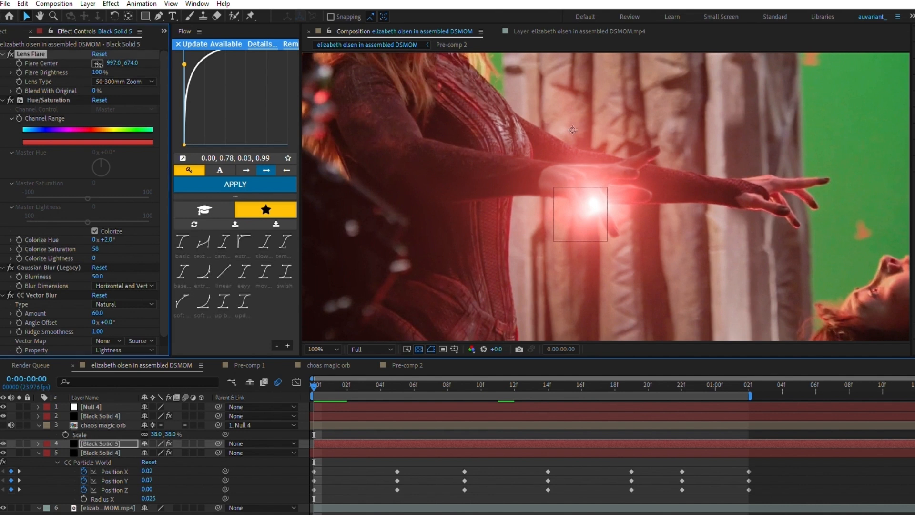
left_click_drag(94, 67, 98, 64)
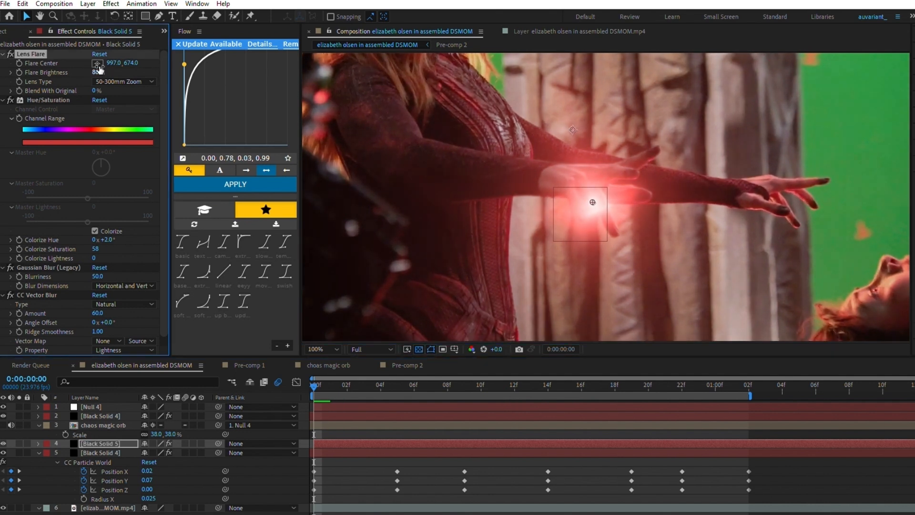
left_click(111, 90)
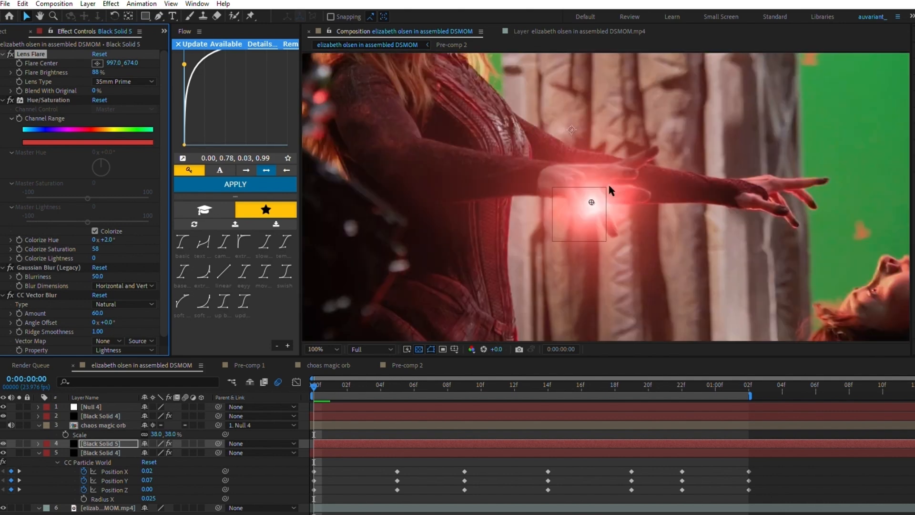
left_click_drag(592, 202, 592, 206)
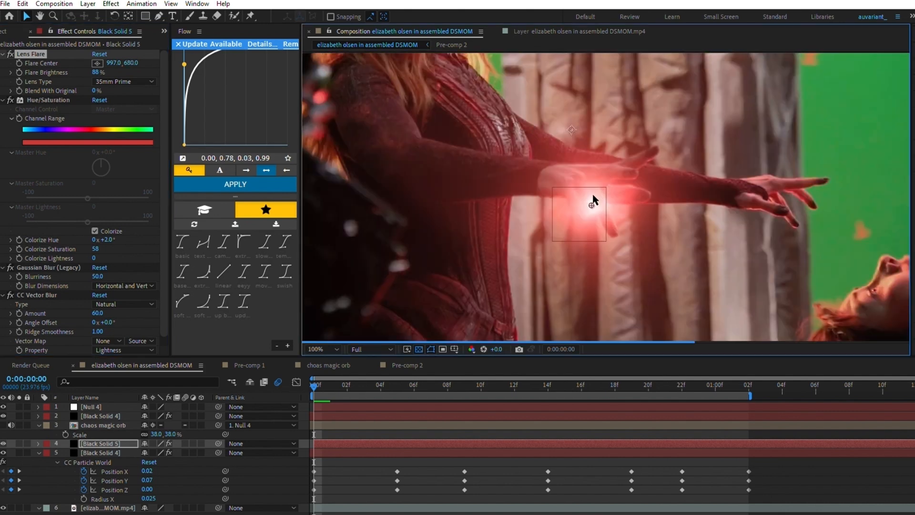
Step: Try a Flare Brightness of 60% in playback and settle on 65%
left_click(100, 71)
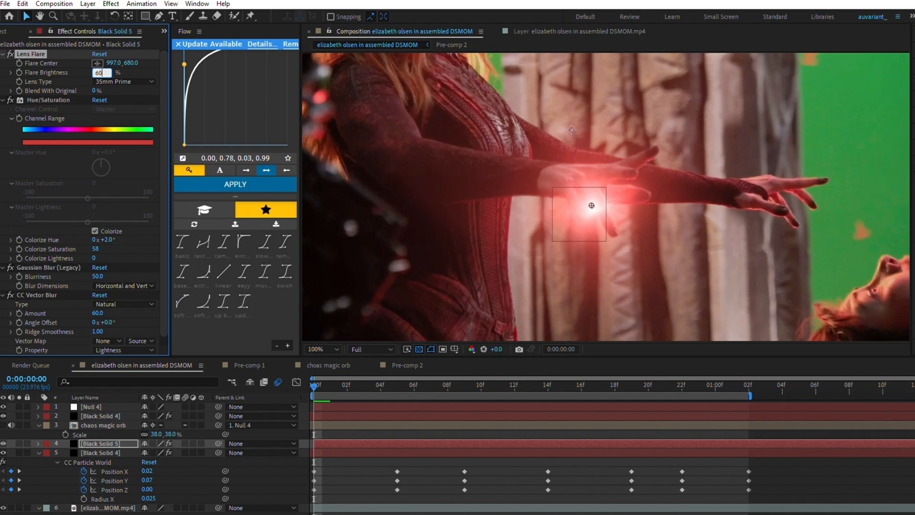
key("Return")
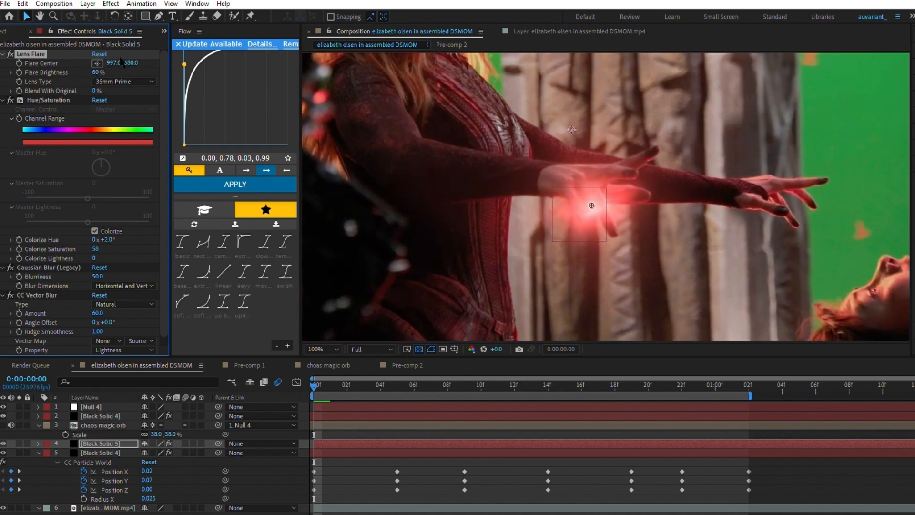
left_click(99, 72)
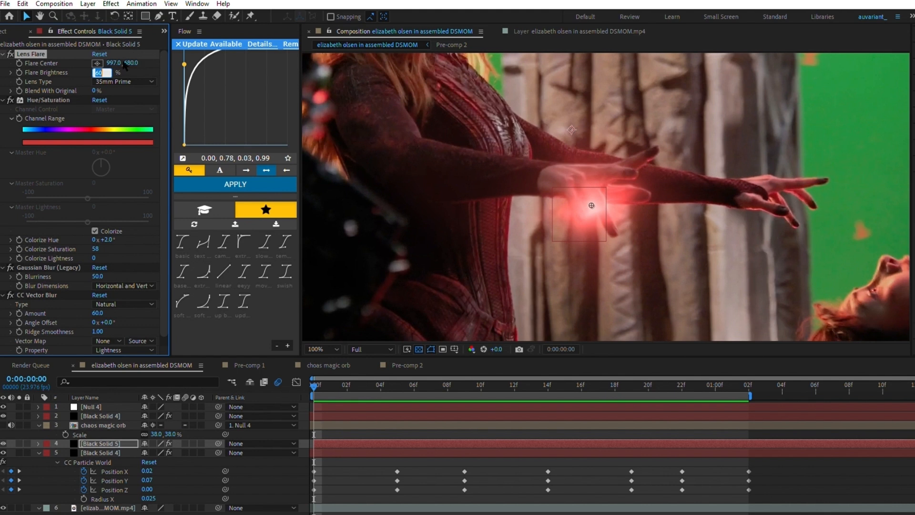
type("65")
key("Return")
Step: Keyframe the Flare Center to follow the hand: 997, 680 at frame 0, 998, 685 at frame 5 and 993.5, 685 at frame 9
key("comma")
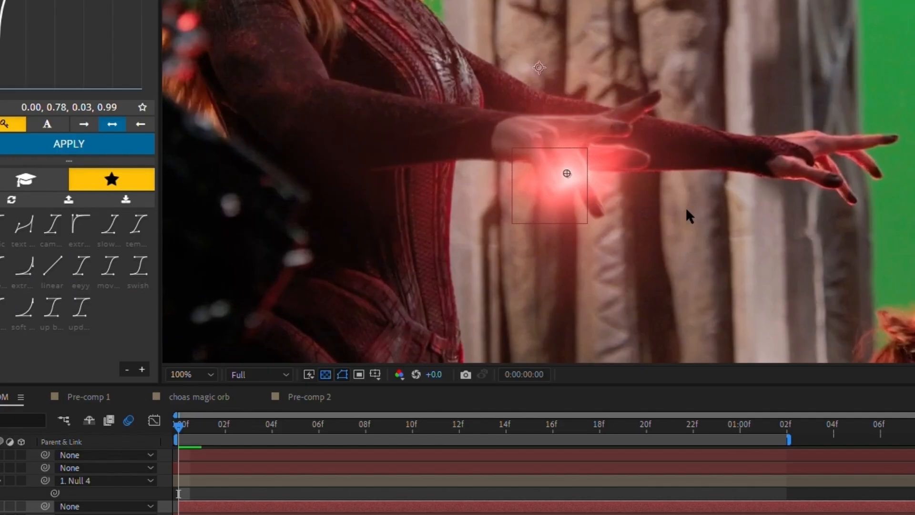
key("period")
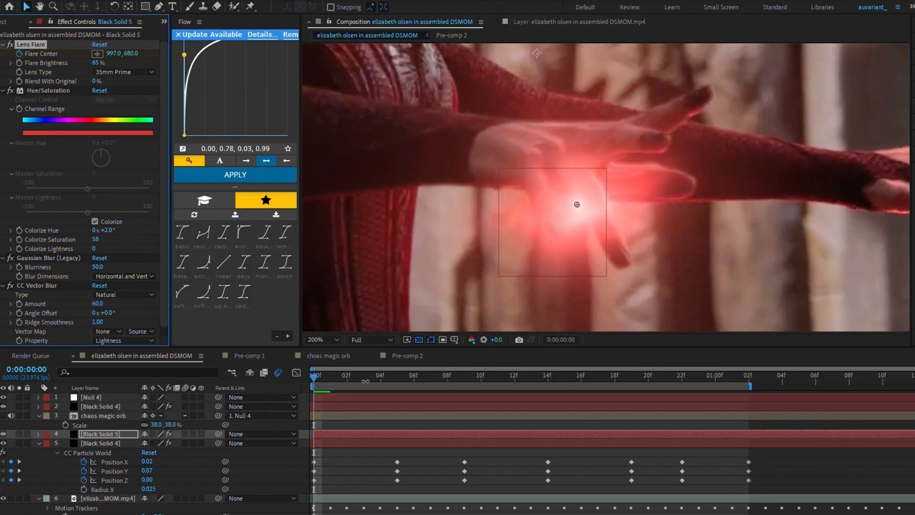
left_click(397, 370)
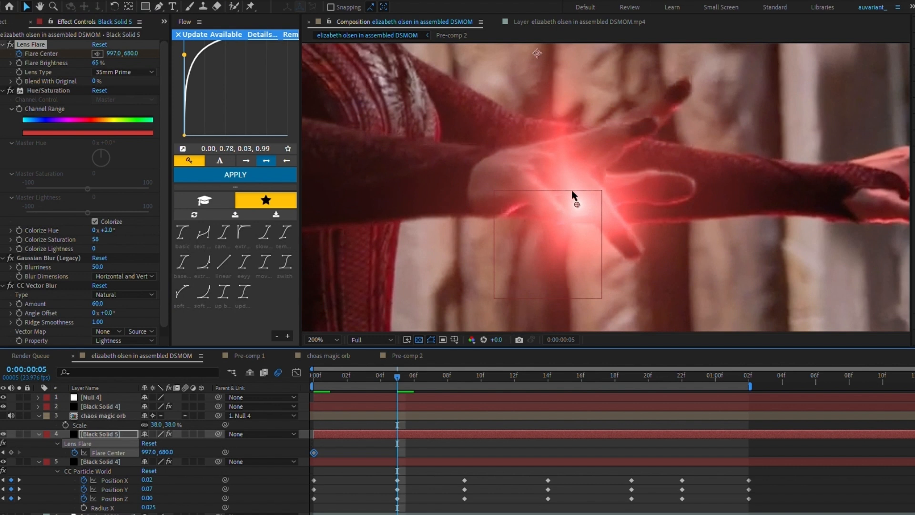
left_click_drag(578, 195, 578, 199)
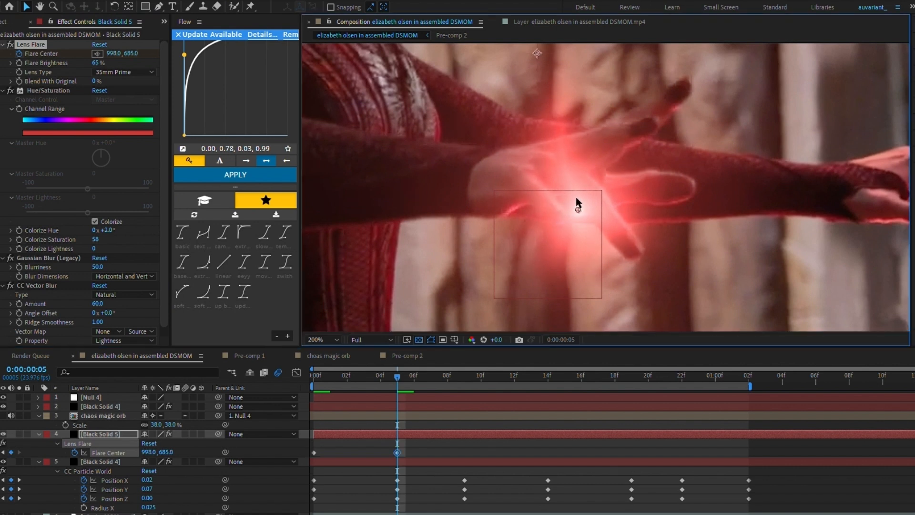
left_click(465, 371)
left_click_drag(575, 200, 571, 201)
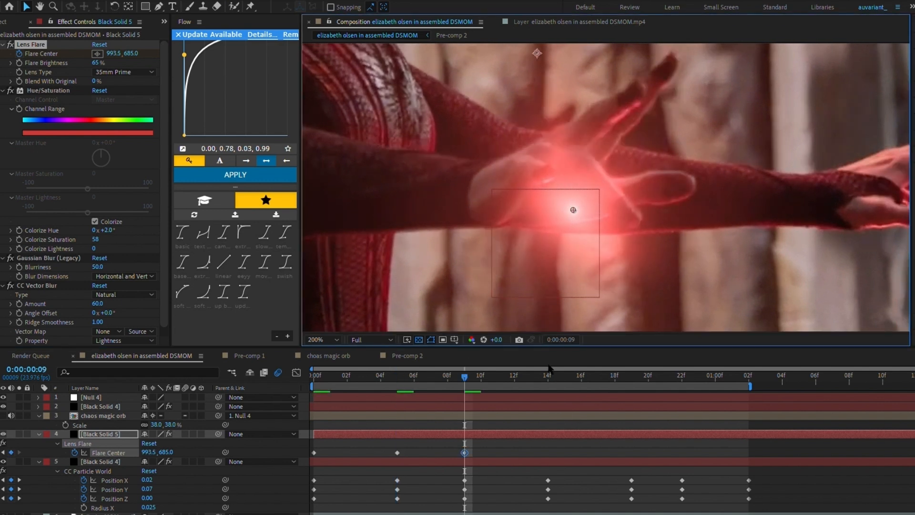
Step: Keyframe the Flare Center at 992.5, 685.5 on frame 14 and continue at frames 19 and 22, ending at 956, 662 on 1:02
key("k")
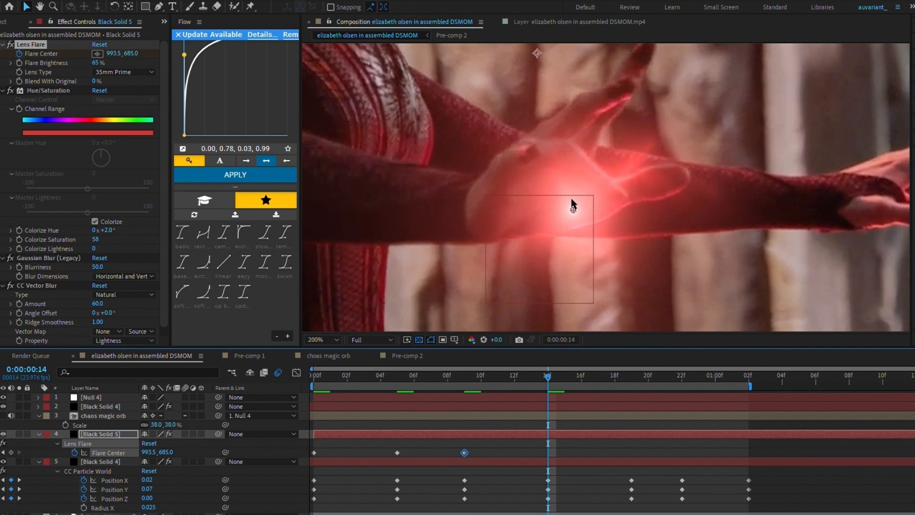
left_click_drag(571, 200, 571, 200)
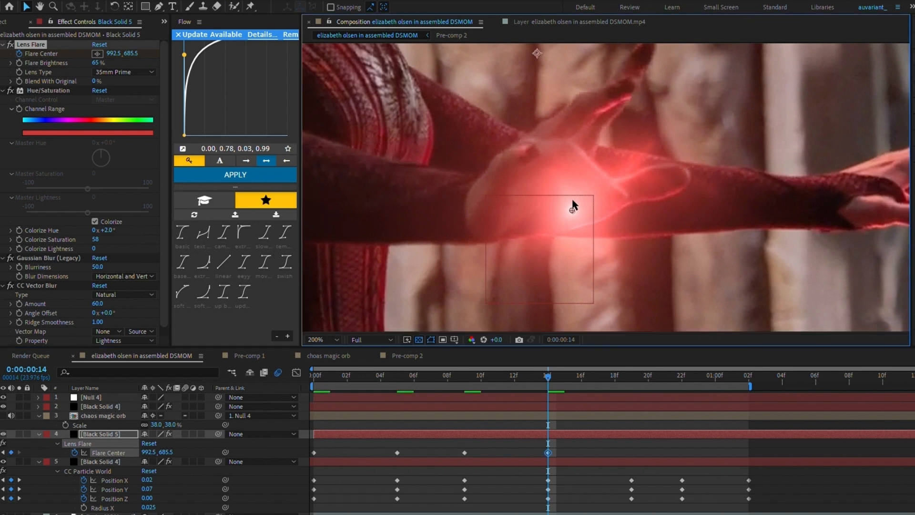
left_click(634, 375)
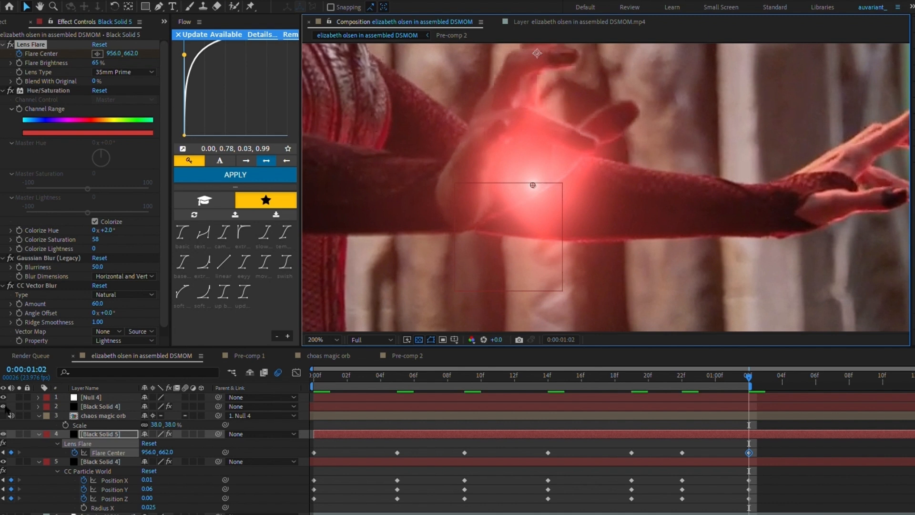
Step: Show the orb layer and move the Flare Center keyframes to 976.5, 674.5 at 1:02, 988, 681.5 at frame 22 and 997, 690 at frame 19
left_click(3, 415)
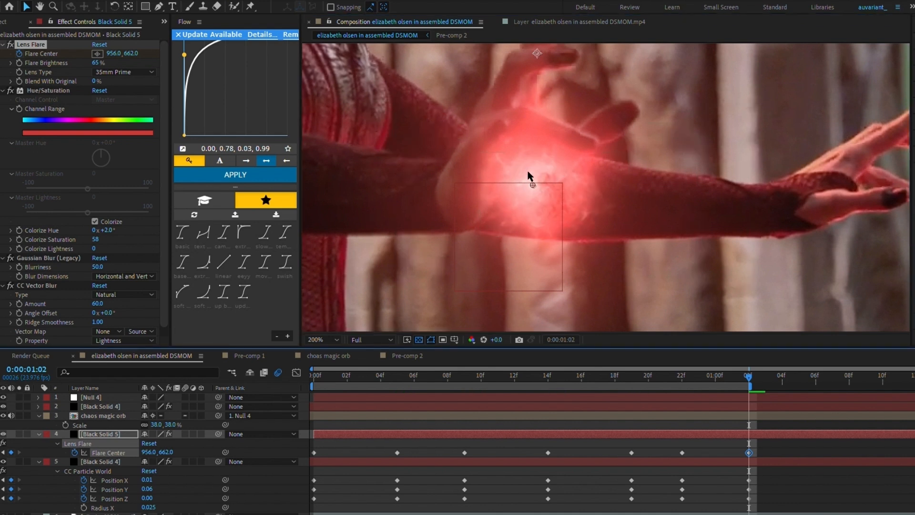
left_click_drag(533, 177, 556, 189)
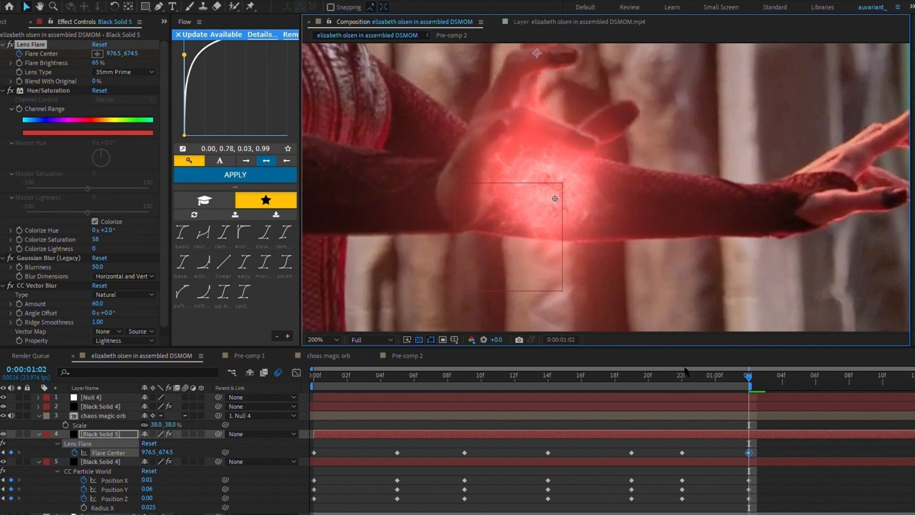
key("j")
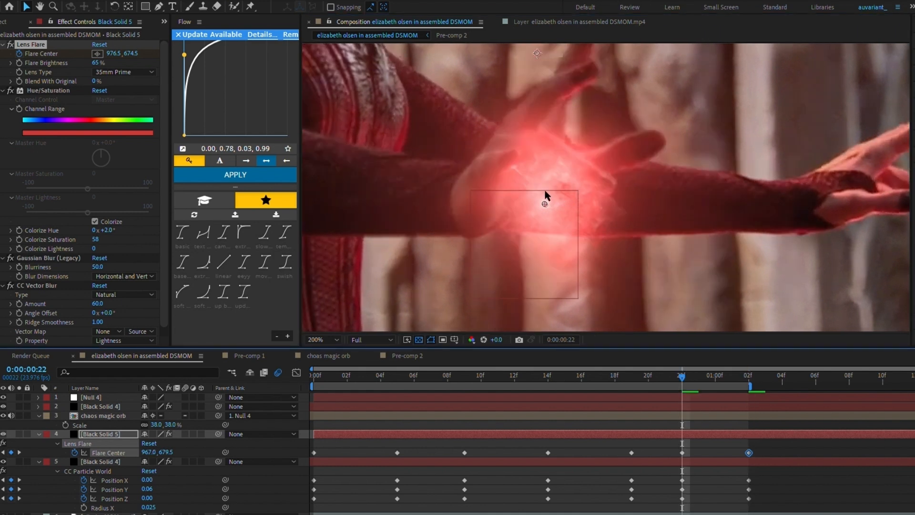
left_click_drag(545, 191, 568, 193)
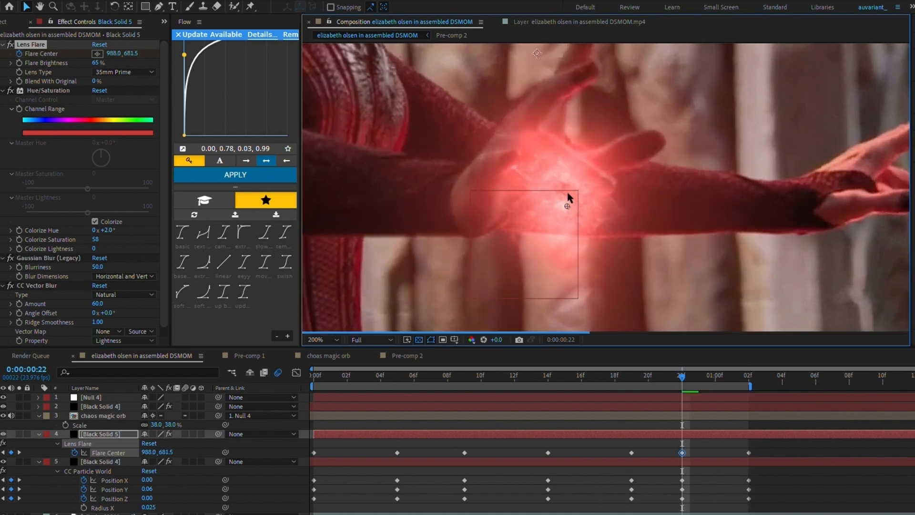
key("j")
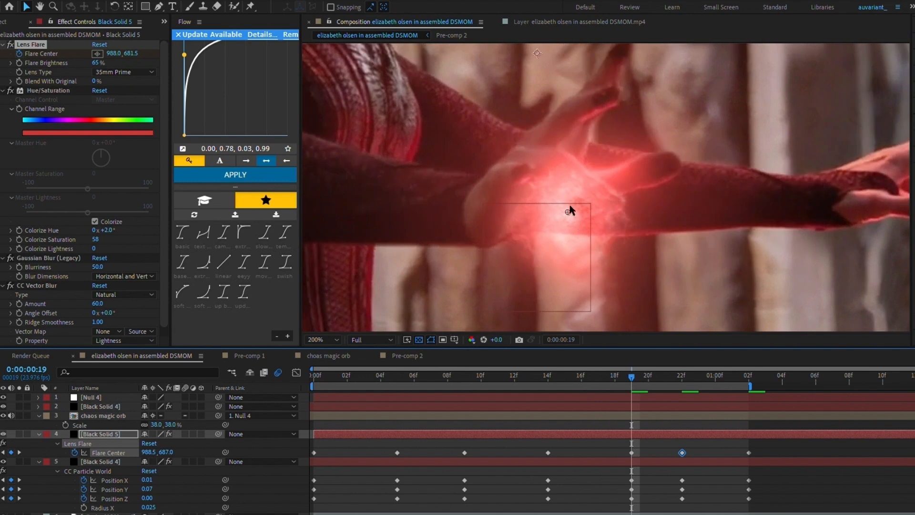
left_click_drag(570, 210, 579, 213)
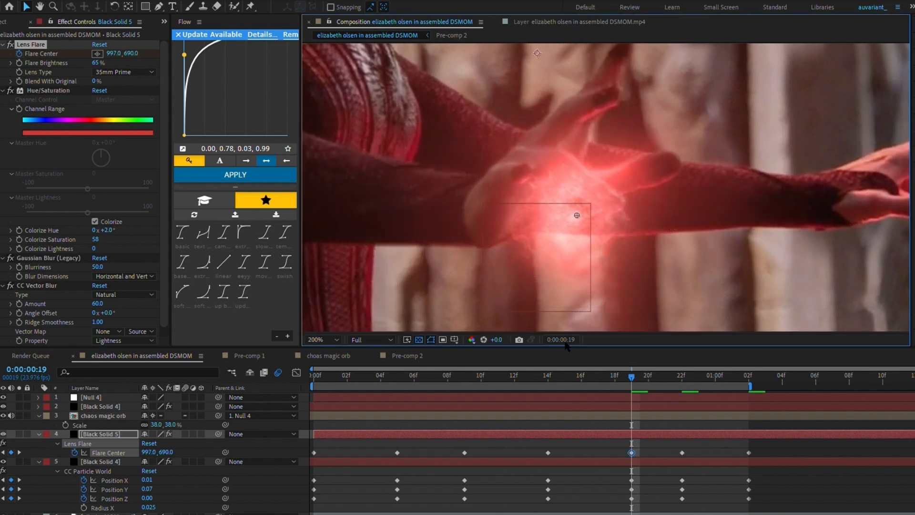
Step: Move the Flare Center keyframes to 1003.5, 685 at frame 14, 999.5, 683.5 at frame 9 and 1021.5, 653 at frame 0
key("j")
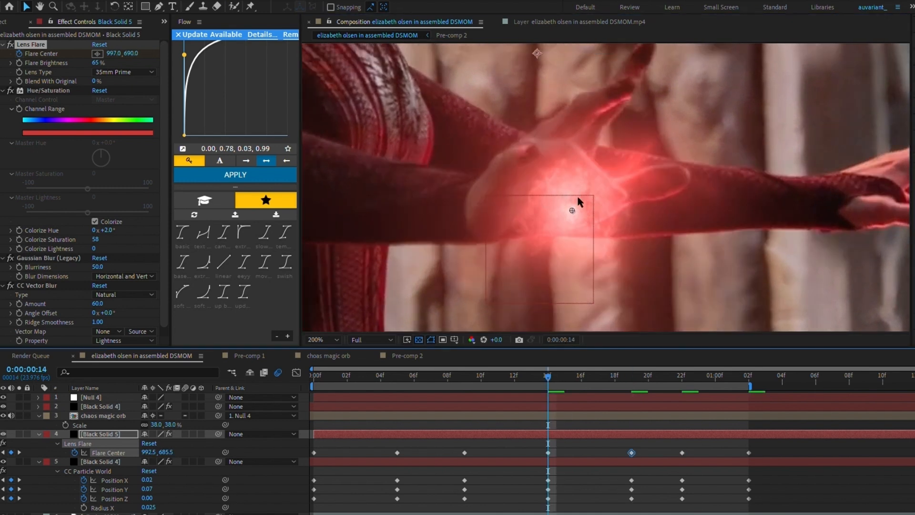
left_click_drag(571, 200, 583, 200)
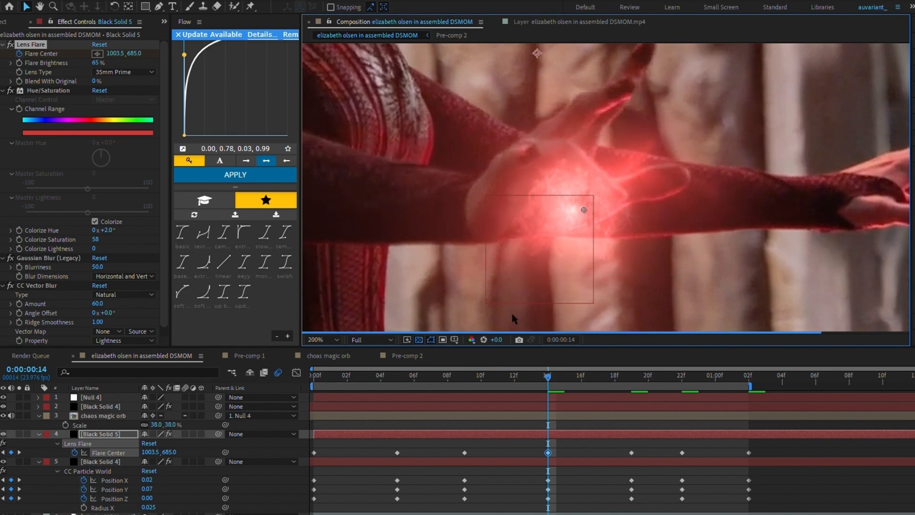
key("j")
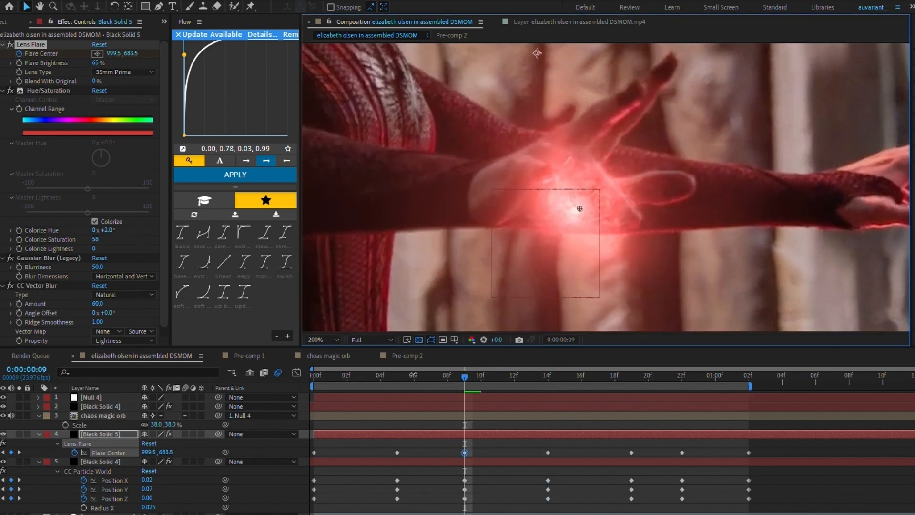
key("j")
key("j")
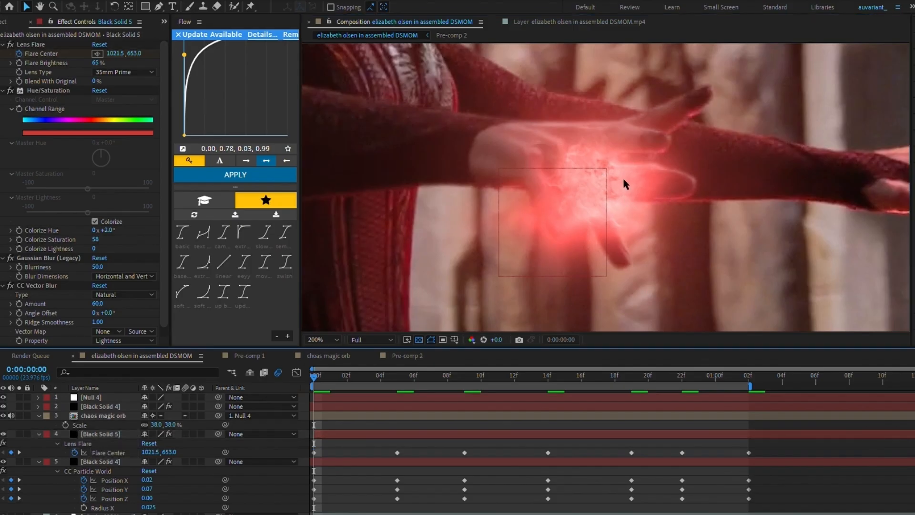
scroll(622, 177, "down", 2)
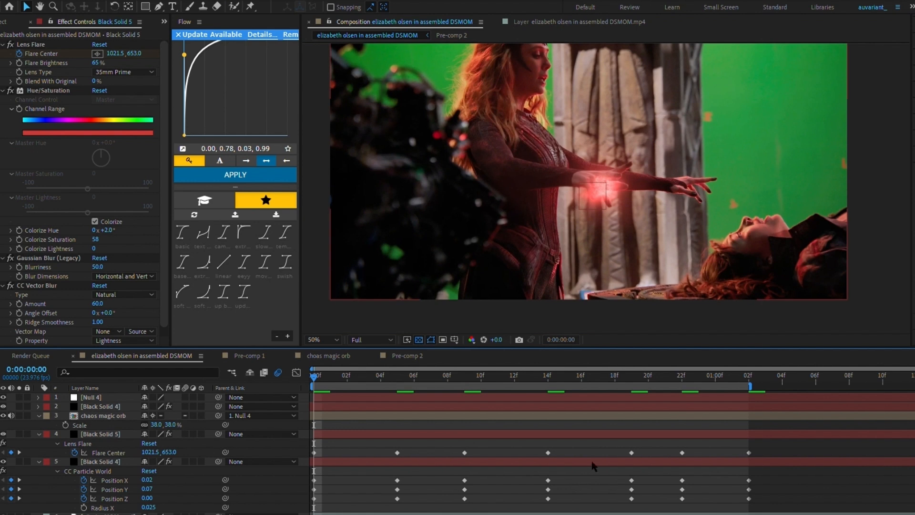
middle_click(743, 209)
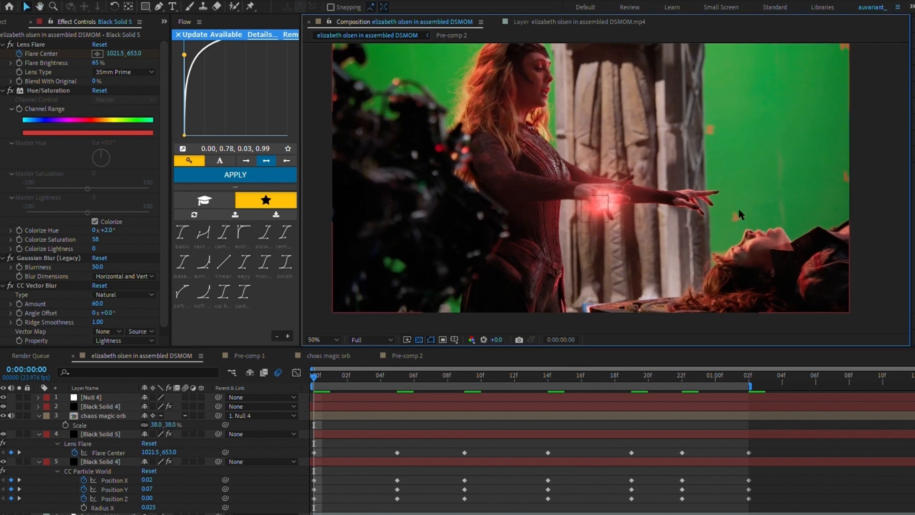
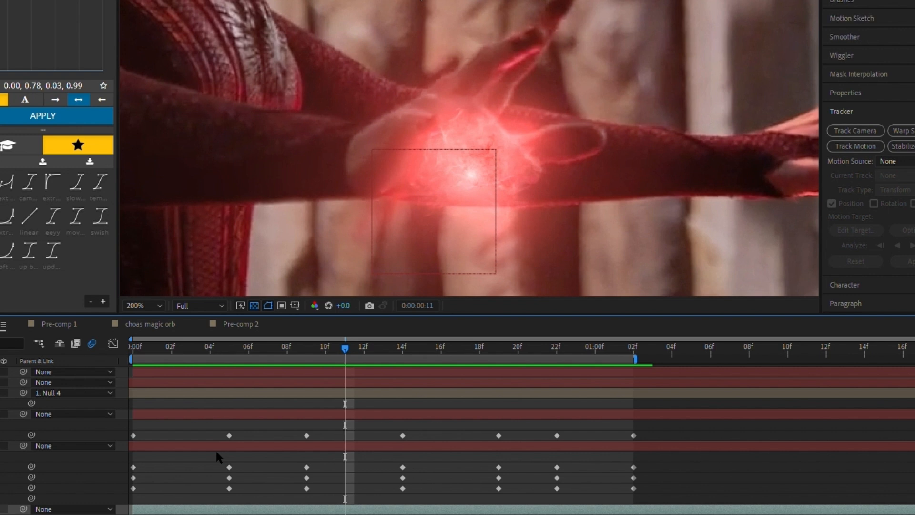
Step: Add an adjustment layer above the footage with Compound Blur and set its Blur Layer to the chaos magic orb
left_click(216, 452)
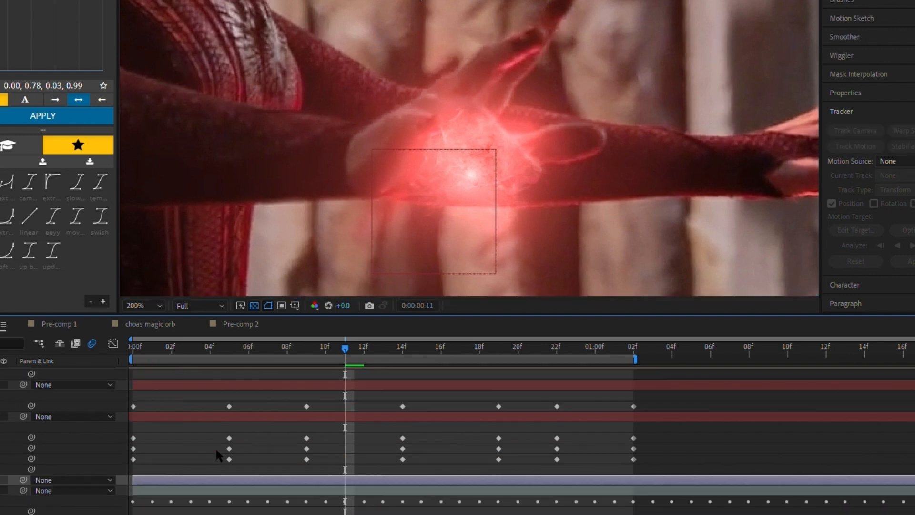
scroll(215, 449, "down", 2)
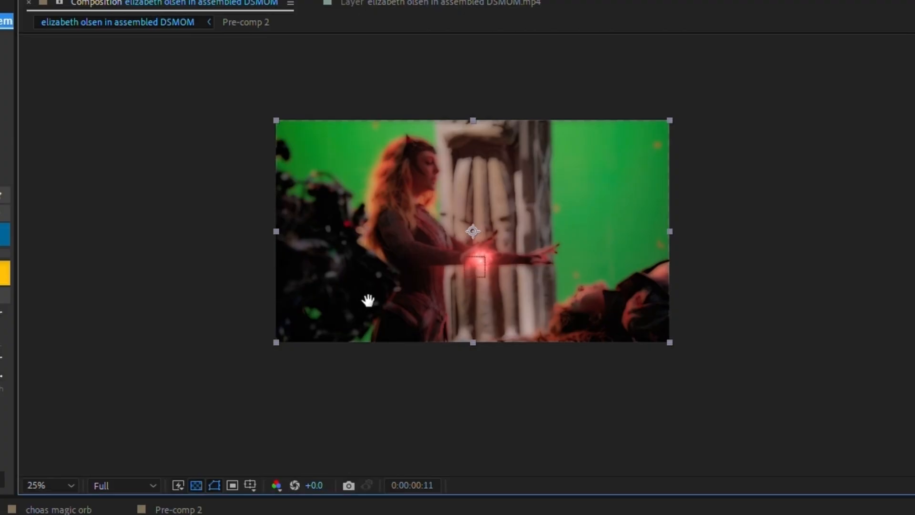
key("period")
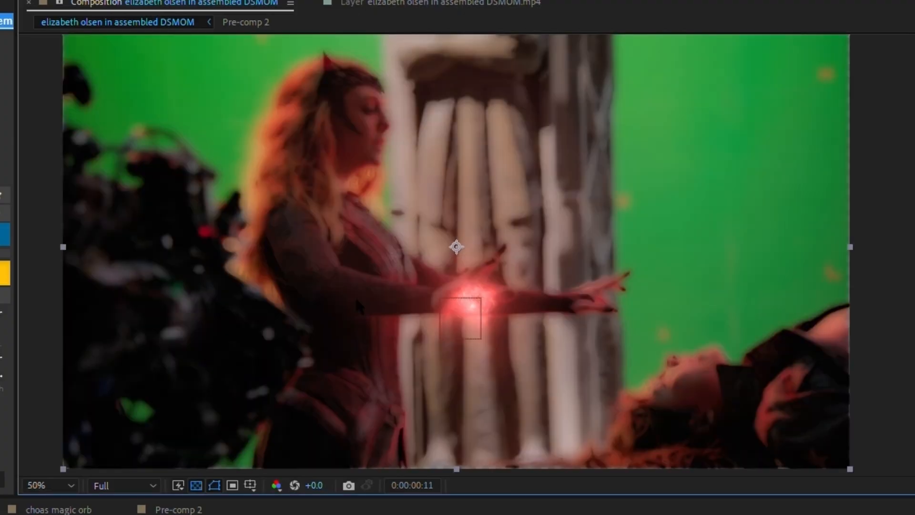
key("period")
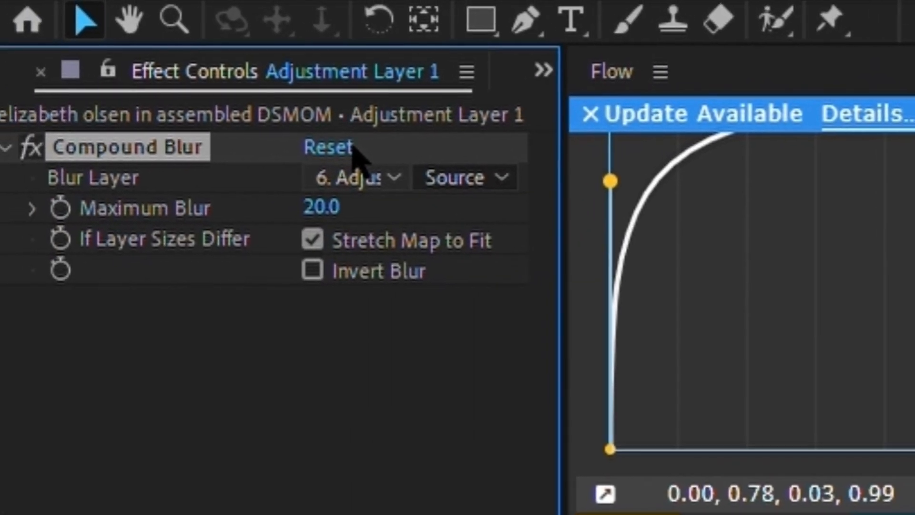
left_click(387, 179)
left_click(483, 317)
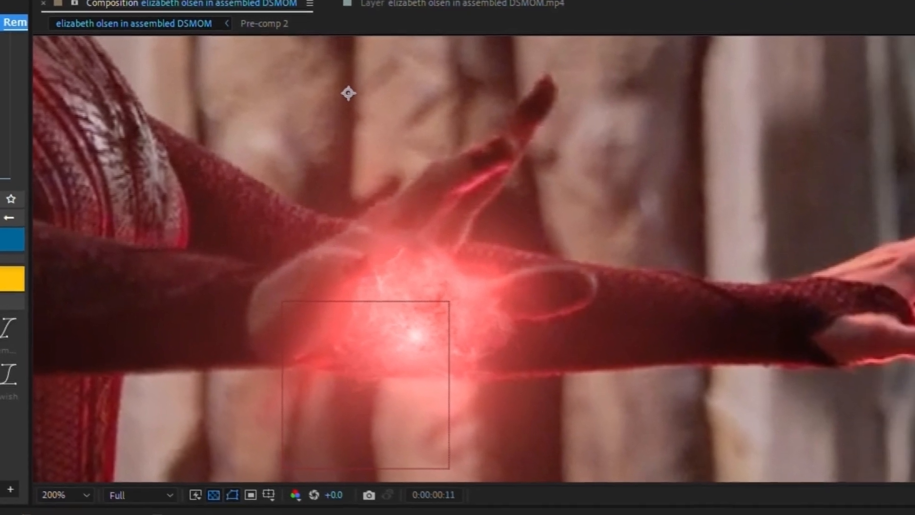
Step: Try a Maximum Blur of 190 for the Compound Blur and inspect the area around the orb up close
scroll(431, 229, "down", 3)
scroll(431, 229, "up", 1)
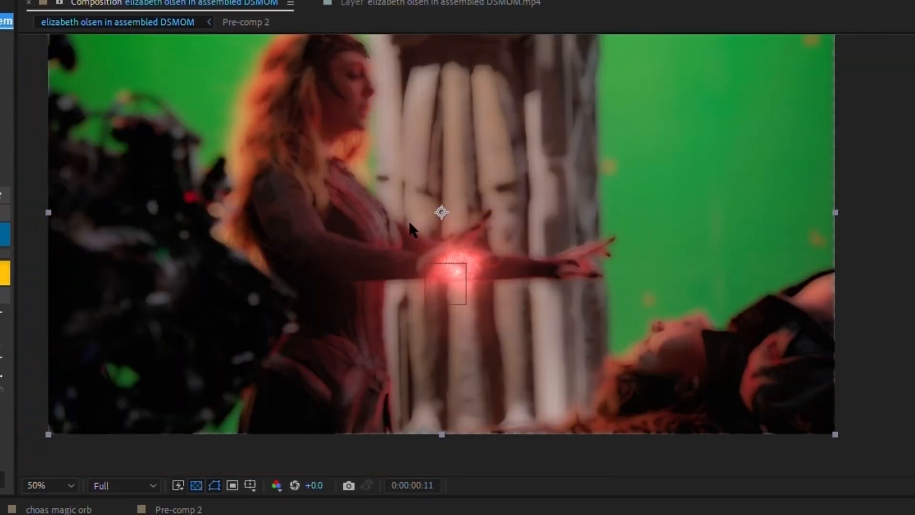
scroll(410, 224, "up", 2)
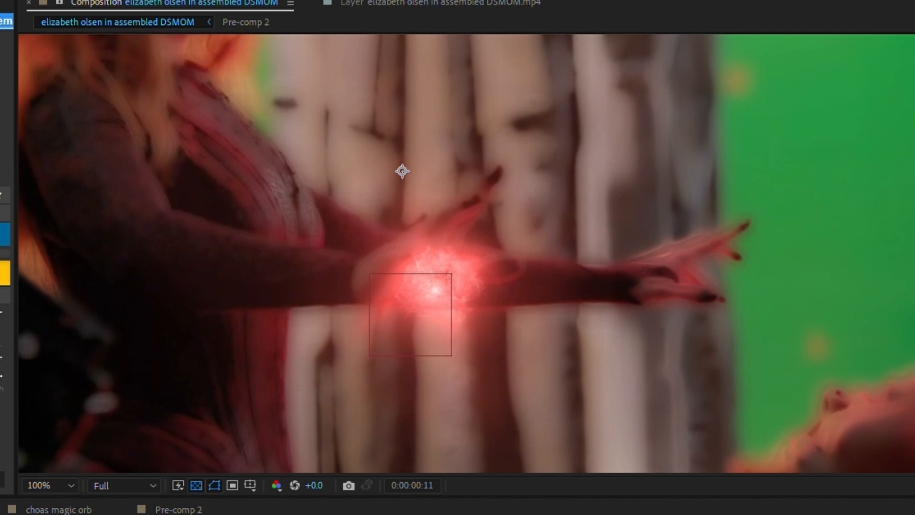
scroll(448, 341, "up", 2)
scroll(446, 336, "down", 2)
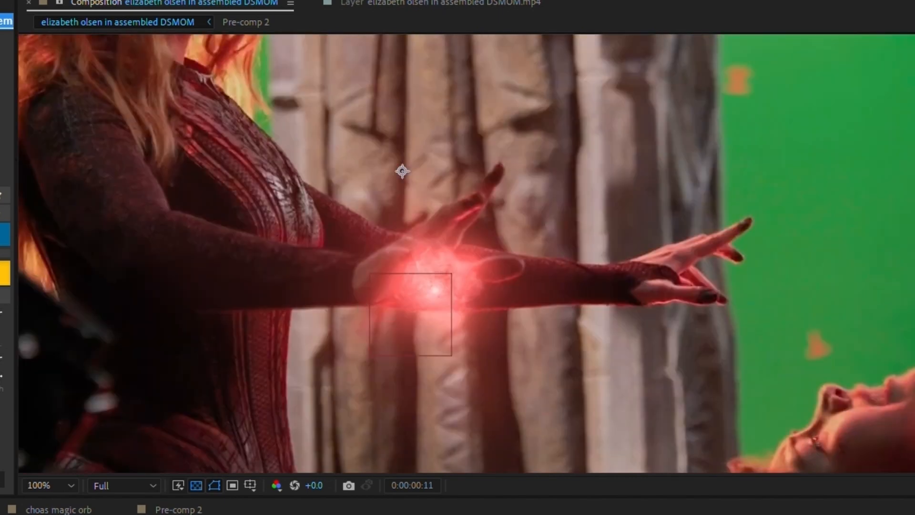
scroll(481, 253, "up", 2)
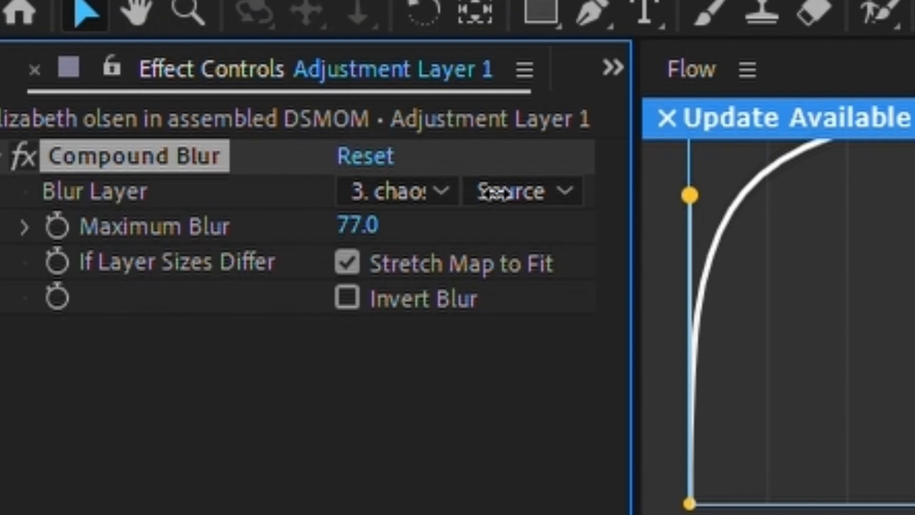
left_click_drag(499, 188, 754, 219)
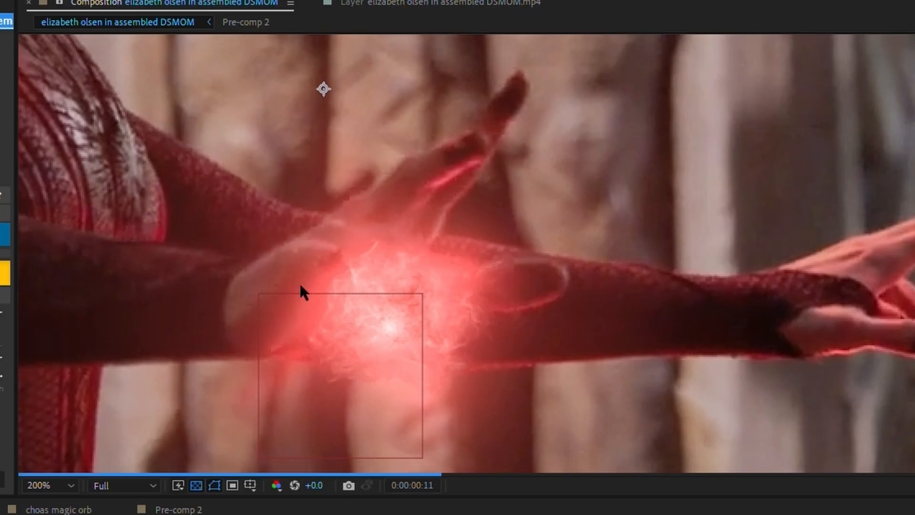
scroll(301, 293, "up", 2)
left_click_drag(466, 335, 459, 242)
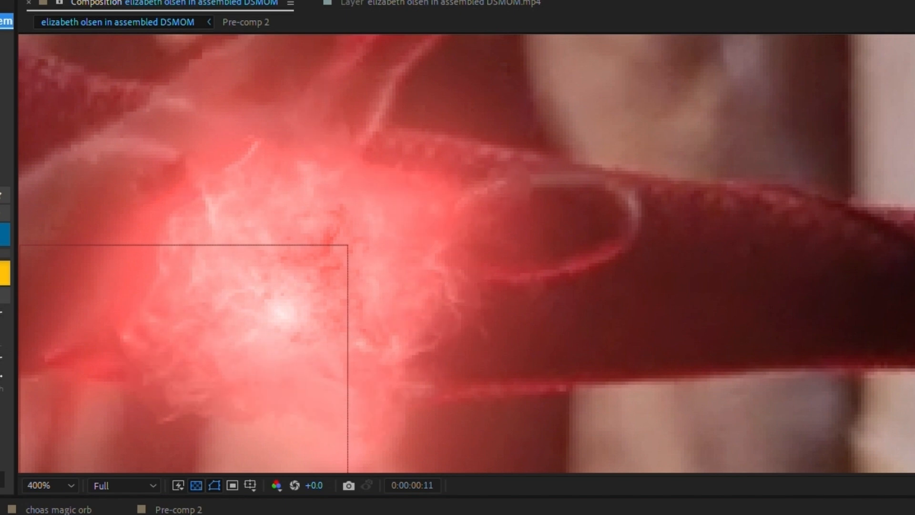
scroll(490, 192, "down", 2)
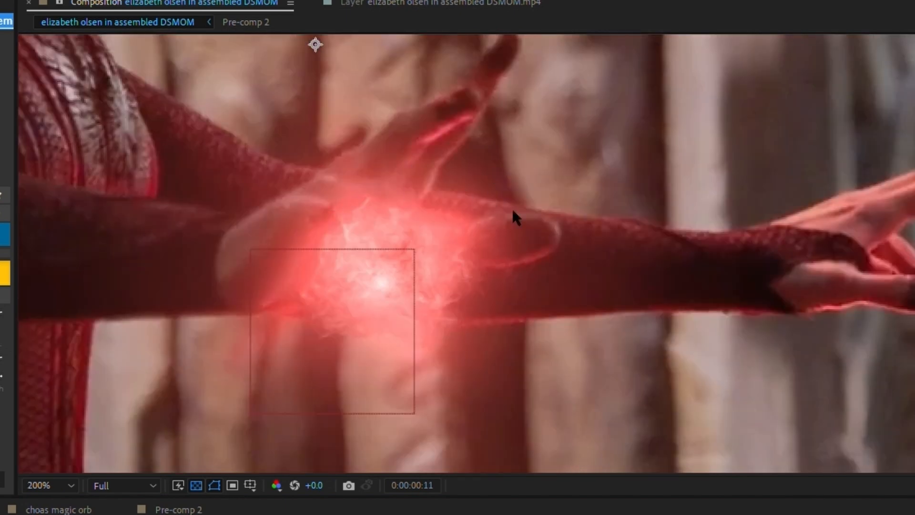
scroll(470, 222, "down", 2)
scroll(468, 219, "up", 2)
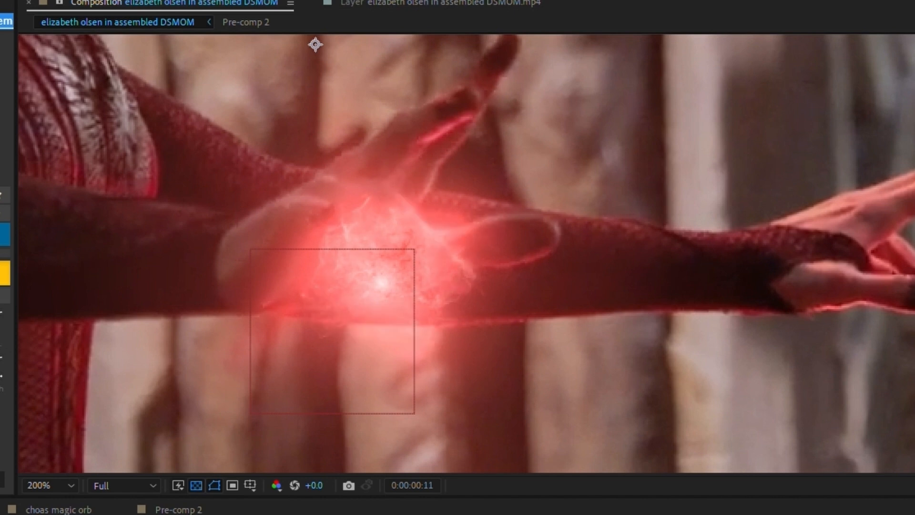
Step: Add CC Vector Blur to the adjustment layer with the chaos magic orb as Vector Map and an Amount of 60
scroll(476, 287, "down", 2)
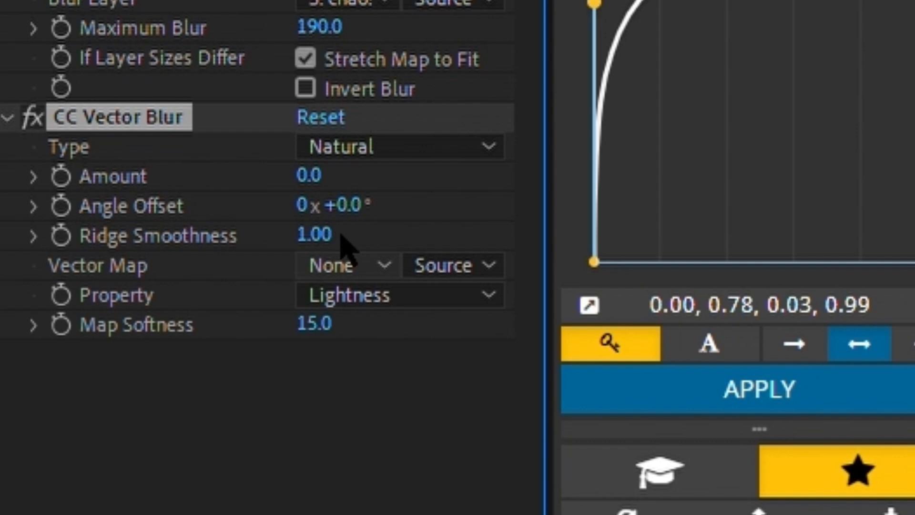
left_click(477, 398)
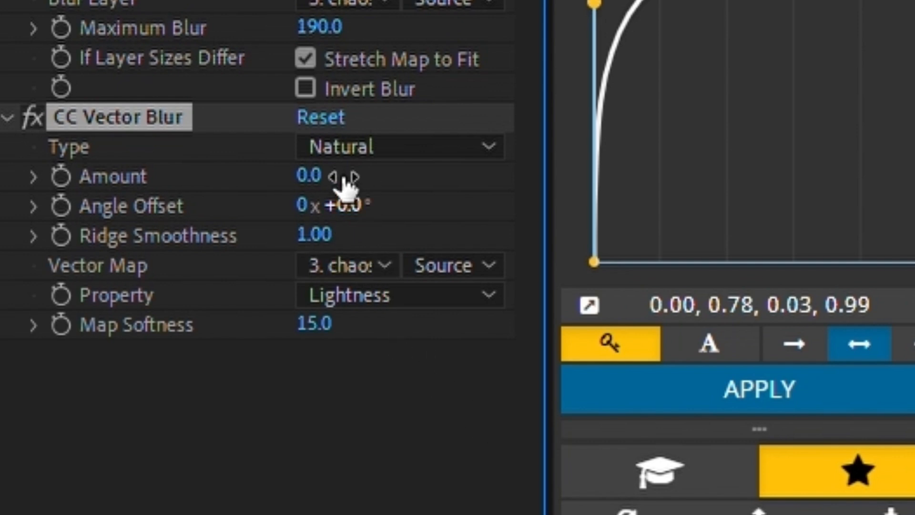
left_click_drag(315, 175, 430, 146)
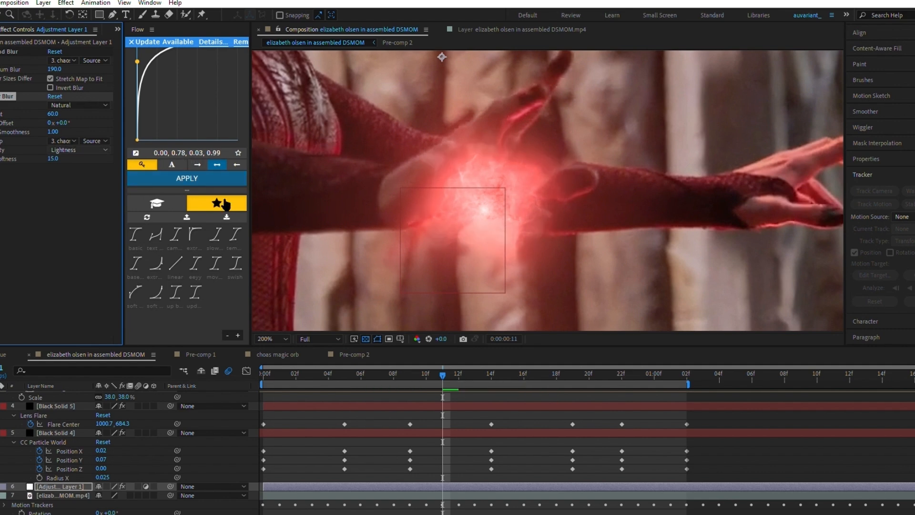
Step: Reduce Maximum Blur to 114 and the CC Vector Blur Amount to 40, previewing the blend from the first frame
scroll(467, 259, "down", 1)
left_click_drag(406, 378, 230, 352)
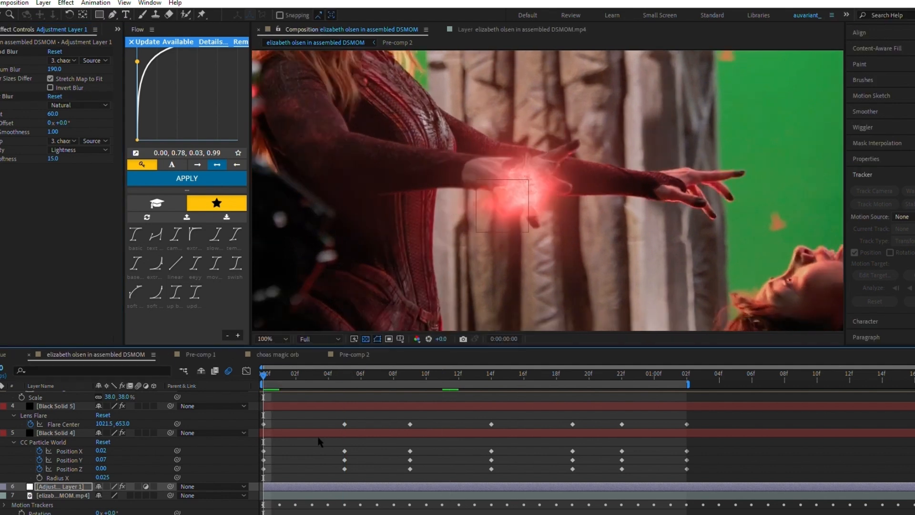
left_click(318, 441)
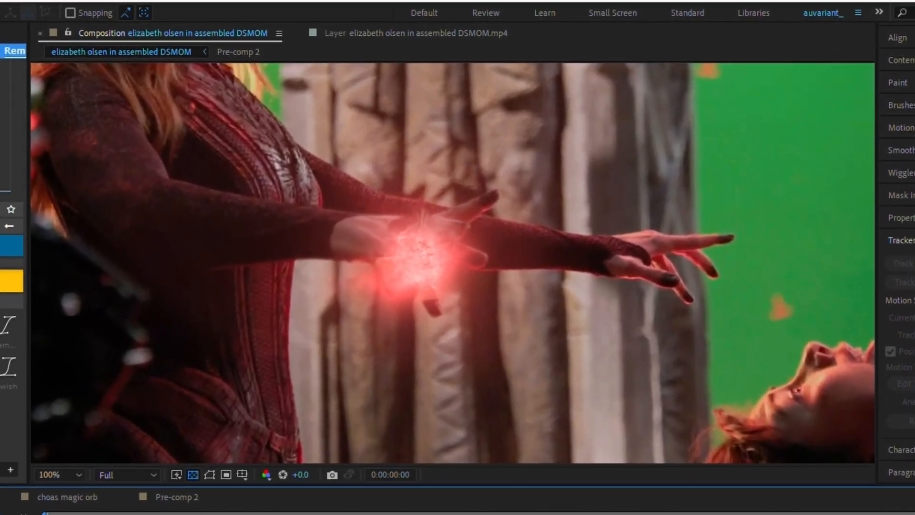
key("space")
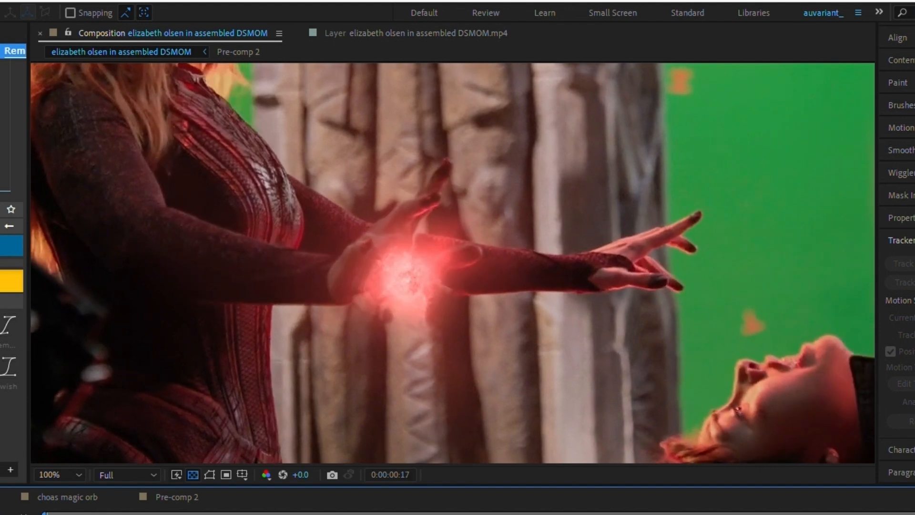
left_click_drag(416, 276, 345, 336)
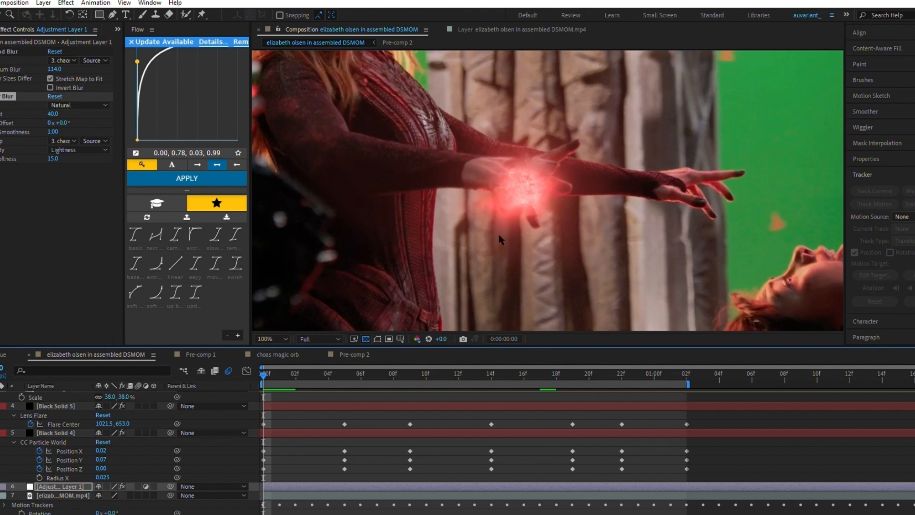
key("space")
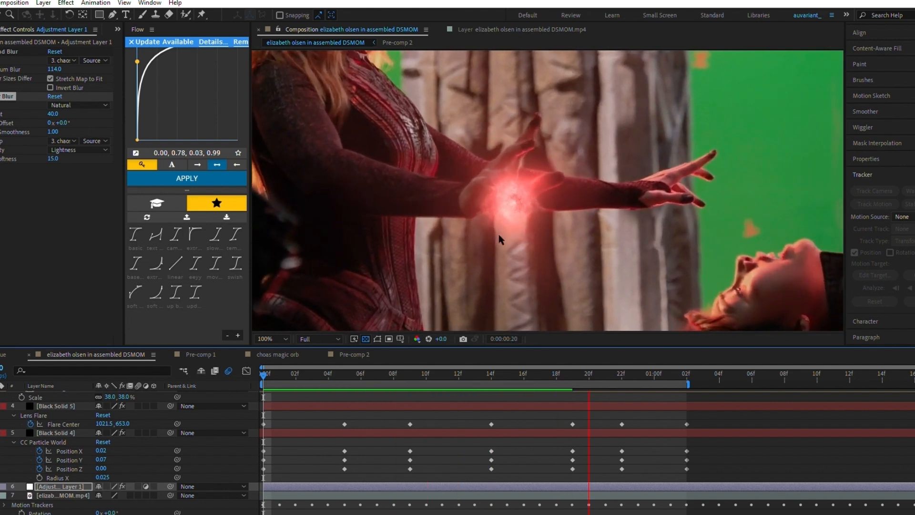
scroll(522, 234, "down", 2)
key("space")
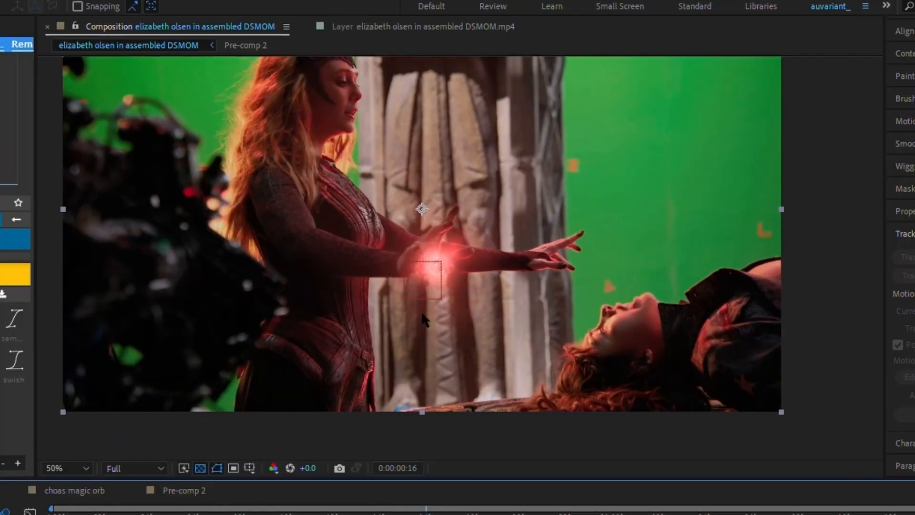
Step: Examine the orb's blur and glow around the hand up close, comparing frame 16 with frame 12
scroll(502, 259, "up", 2)
scroll(502, 260, "down", 1)
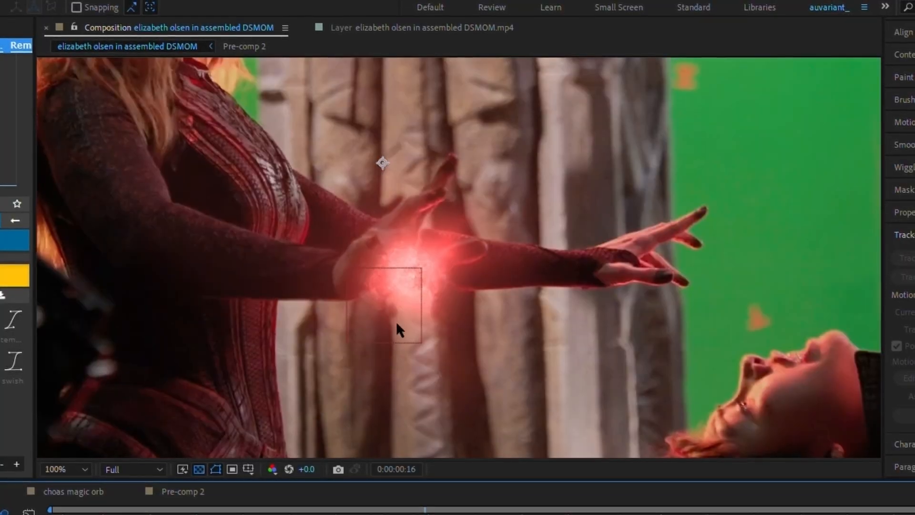
scroll(401, 314, "up", 1)
scroll(401, 389, "down", 1)
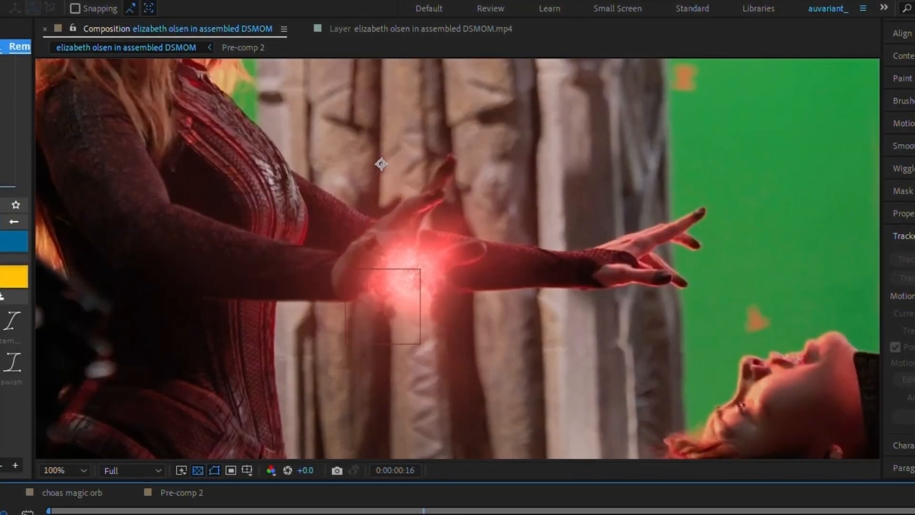
left_click_drag(424, 513, 329, 513)
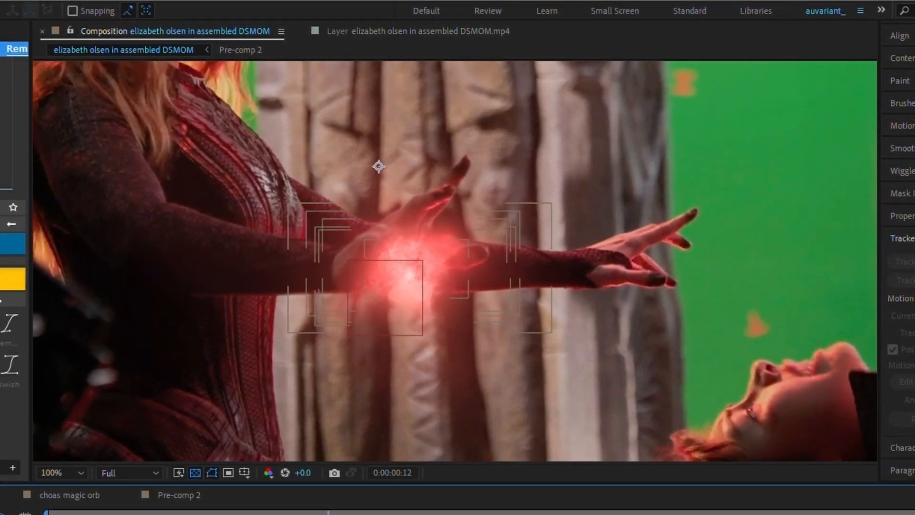
left_click_drag(329, 512, 329, 513)
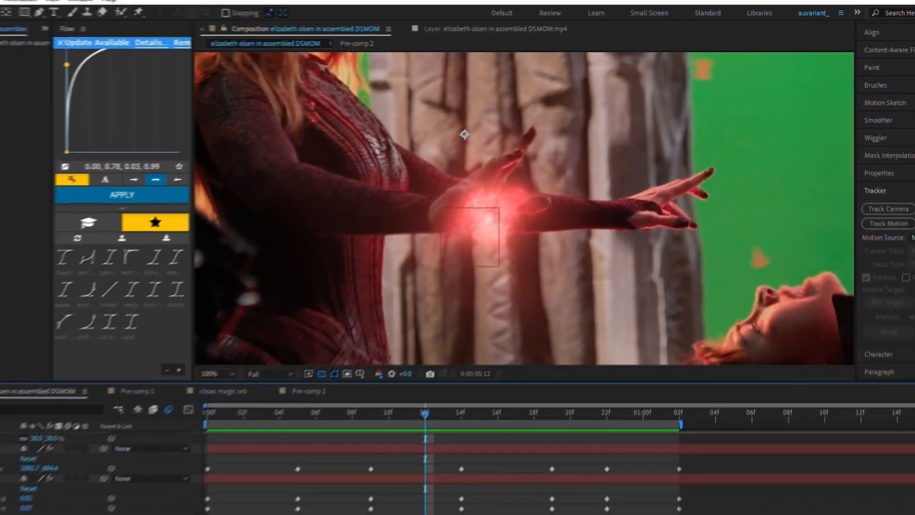
Step: Duplicate the footage layer, pre-compose the copy, place it on top of the layer stack and preview at quarter resolution
key("ctrl+d")
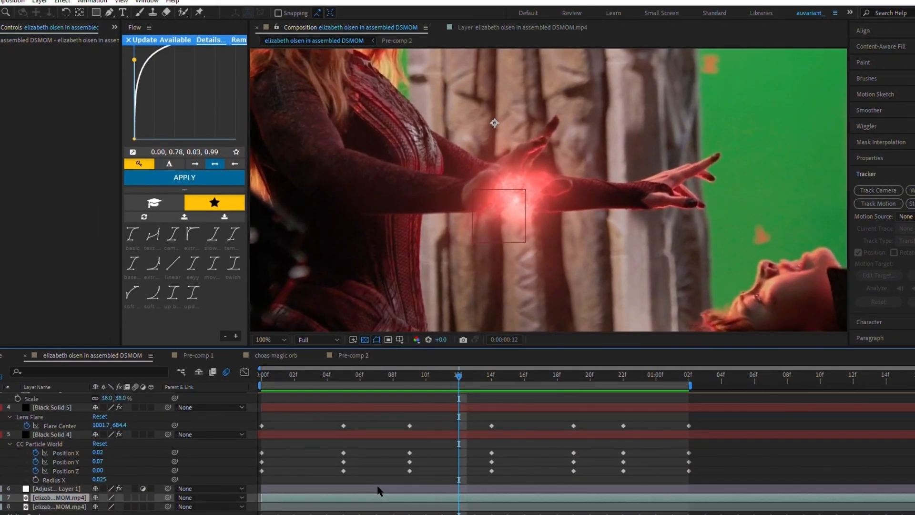
key("Return")
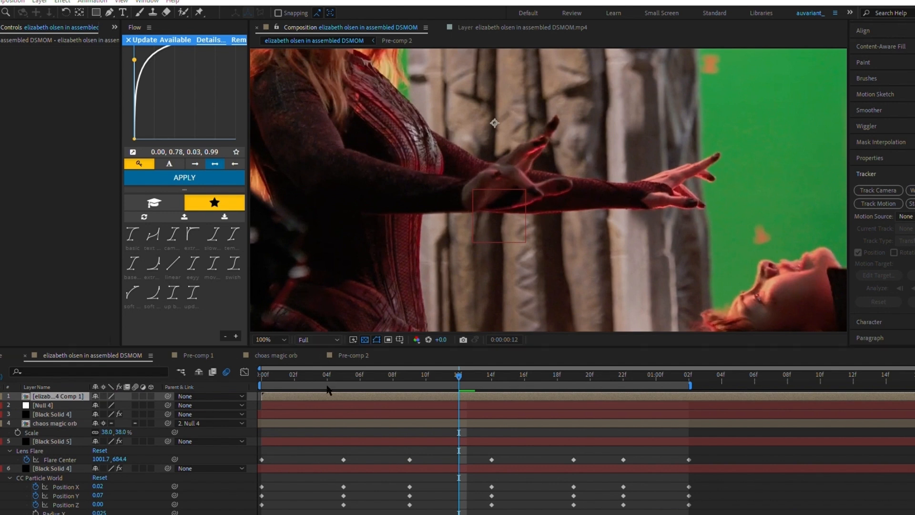
key("ctrl+shift+alt+j")
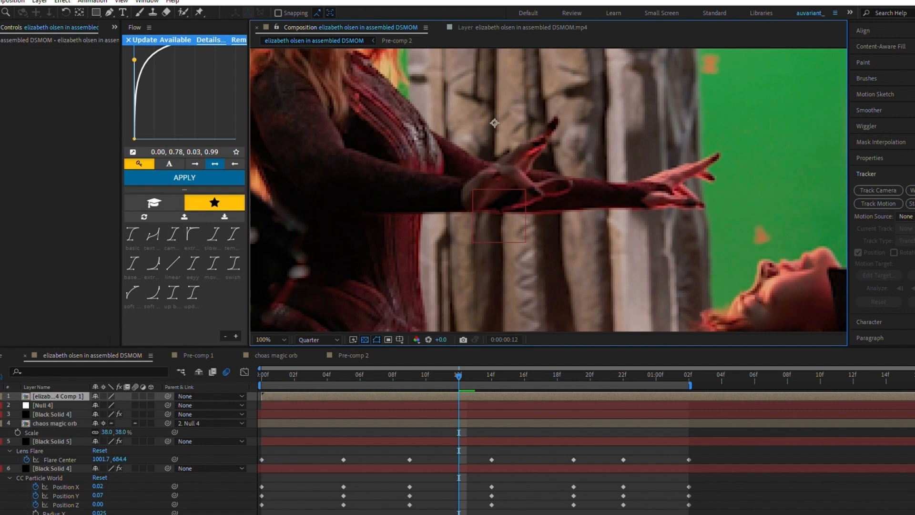
Step: Examine the foreground hand's movement up close at full resolution over the opening frames, finishing on the first frame
key("period")
left_click_drag(529, 232, 556, 256)
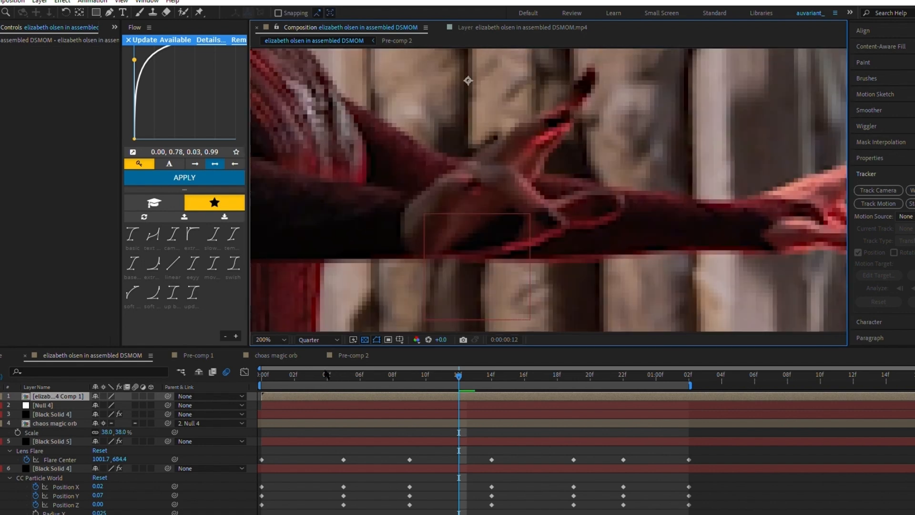
left_click_drag(320, 375, 263, 374)
key("ctrl+j")
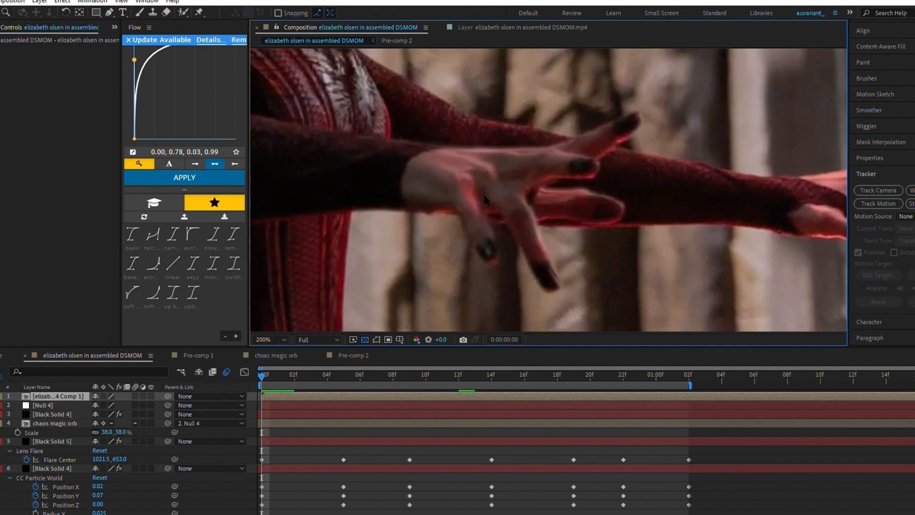
key("Page_Down")
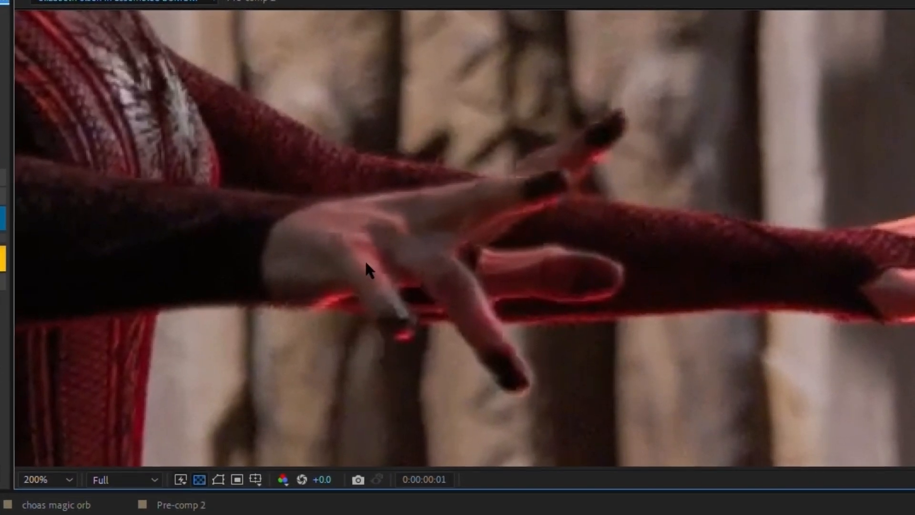
key("space")
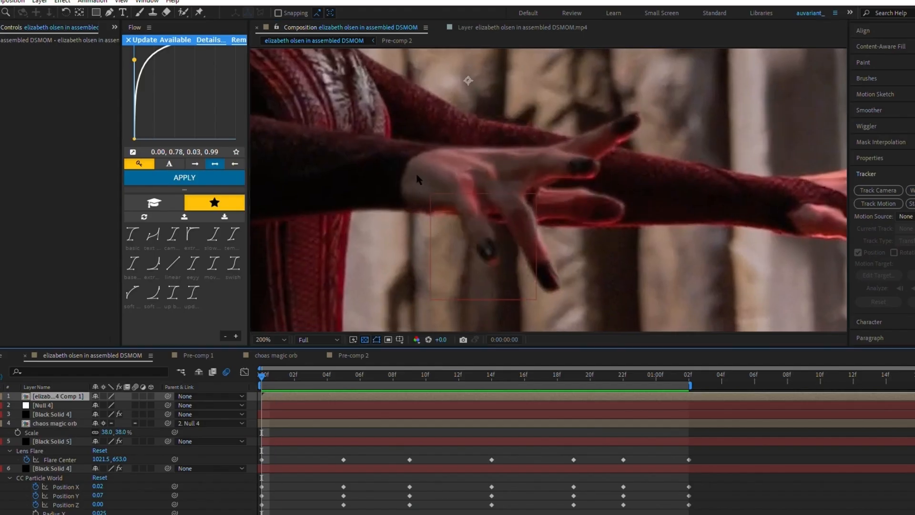
left_click_drag(292, 375, 372, 388)
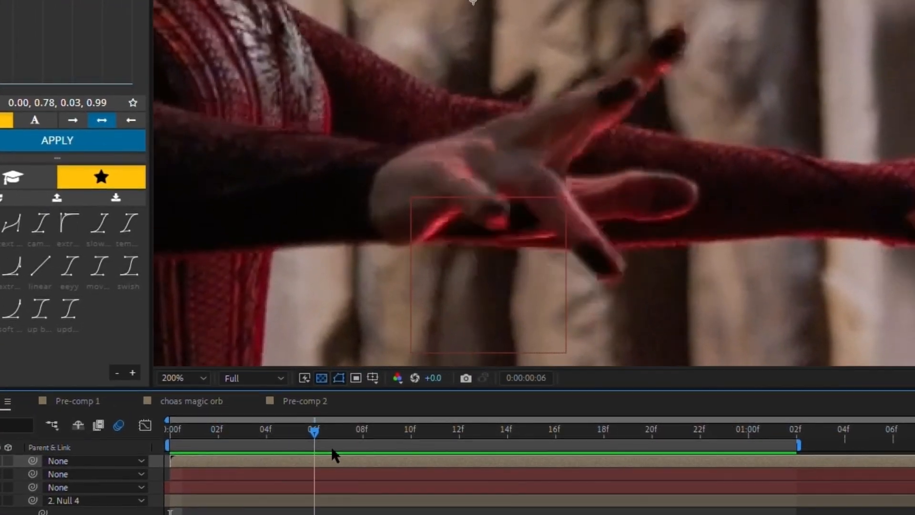
left_click_drag(333, 449, 278, 451)
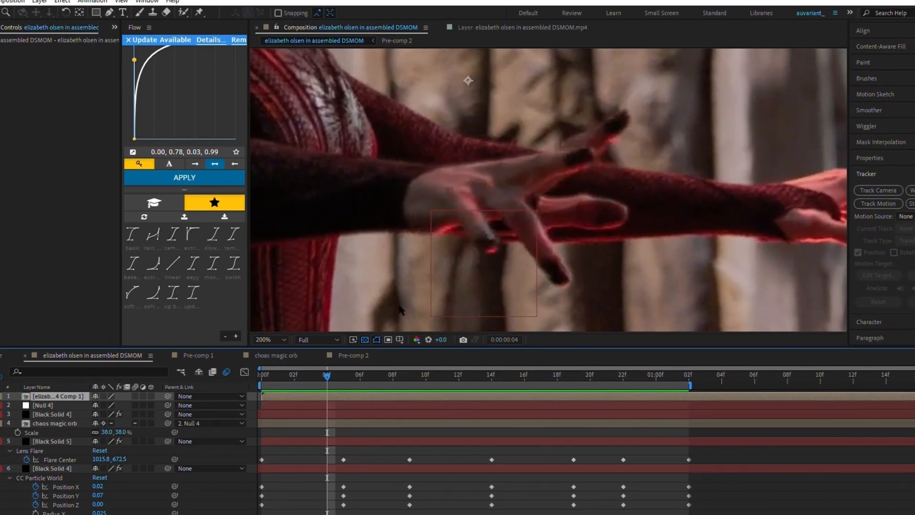
left_click_drag(326, 376, 265, 378)
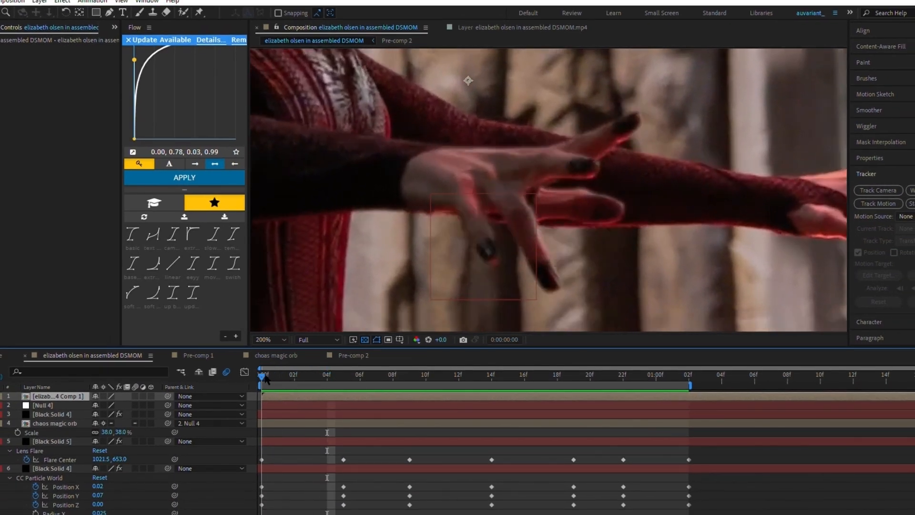
key("space")
key("space")
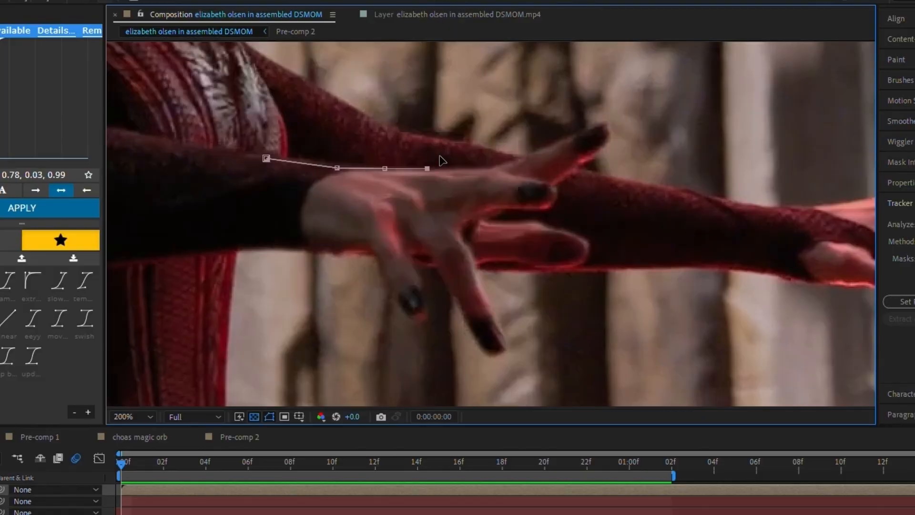
Step: Trace a Pen mask on the top pre-comp along the foreground hand, around the index fingertip and into the gap between the fingers
left_click(504, 171)
left_click(527, 178)
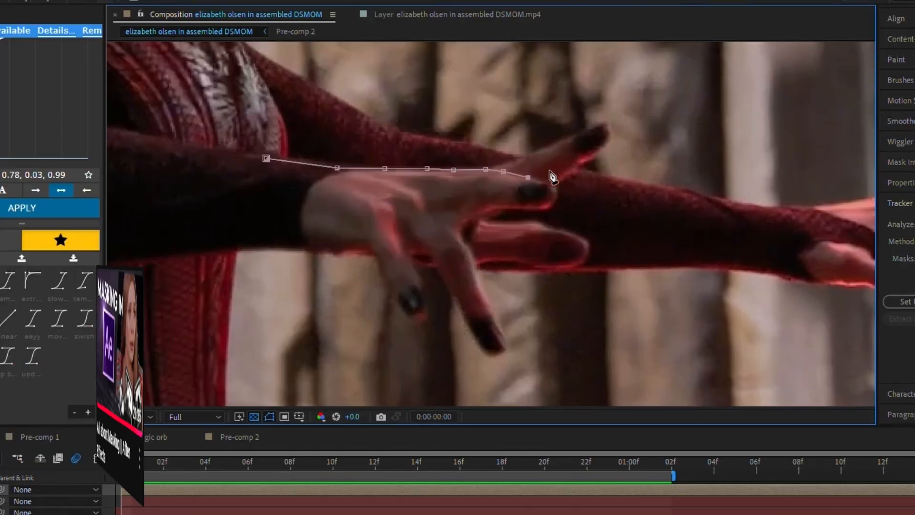
left_click(548, 182)
left_click(556, 191)
left_click(551, 206)
left_click(531, 208)
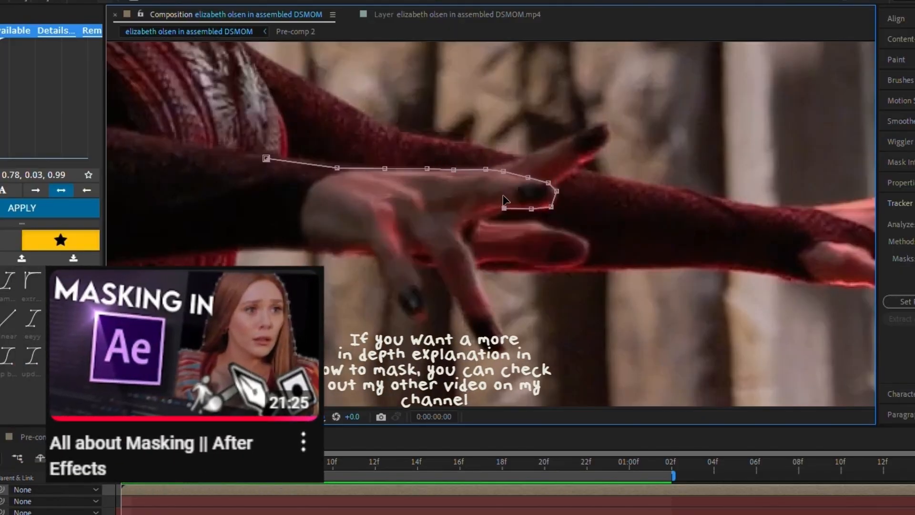
left_click(503, 208)
left_click(486, 210)
left_click(475, 215)
left_click(464, 218)
left_click(460, 231)
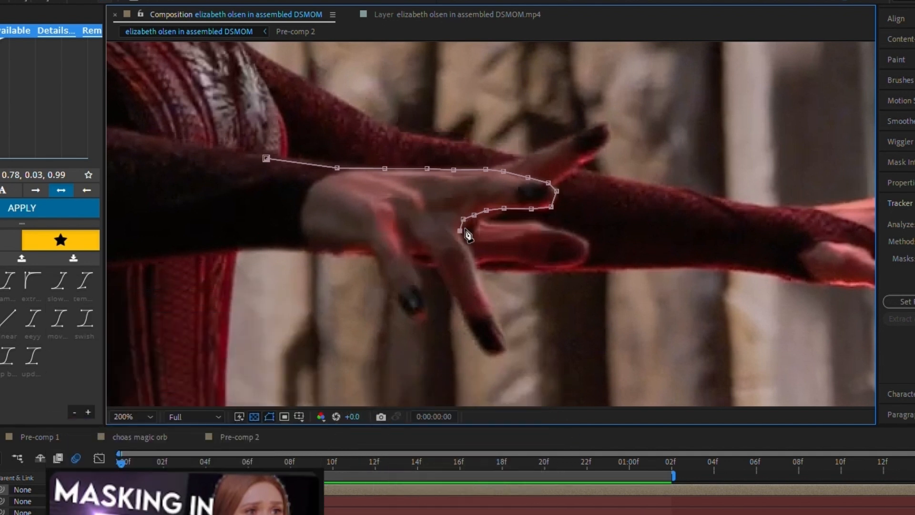
left_click(465, 241)
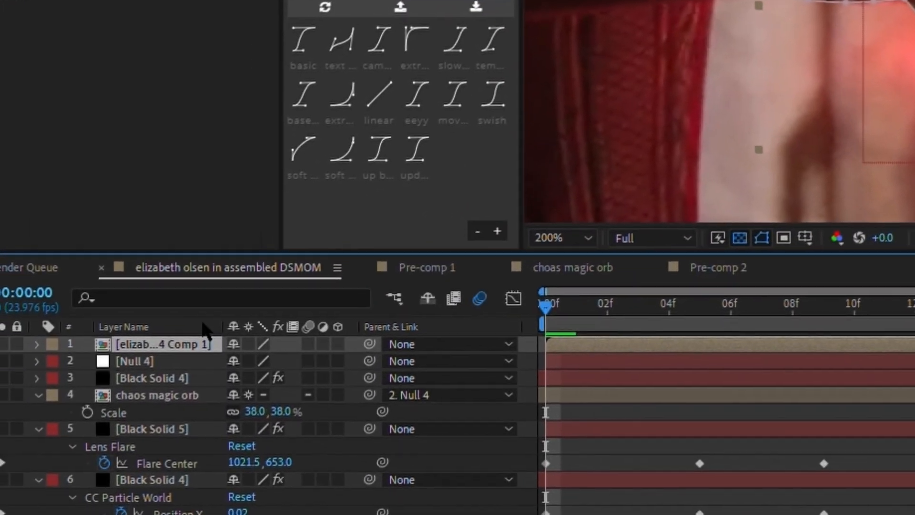
Step: Set the Mask Feather of the hand mask to 25 pixels
key("f")
left_click_drag(403, 269, 494, 259)
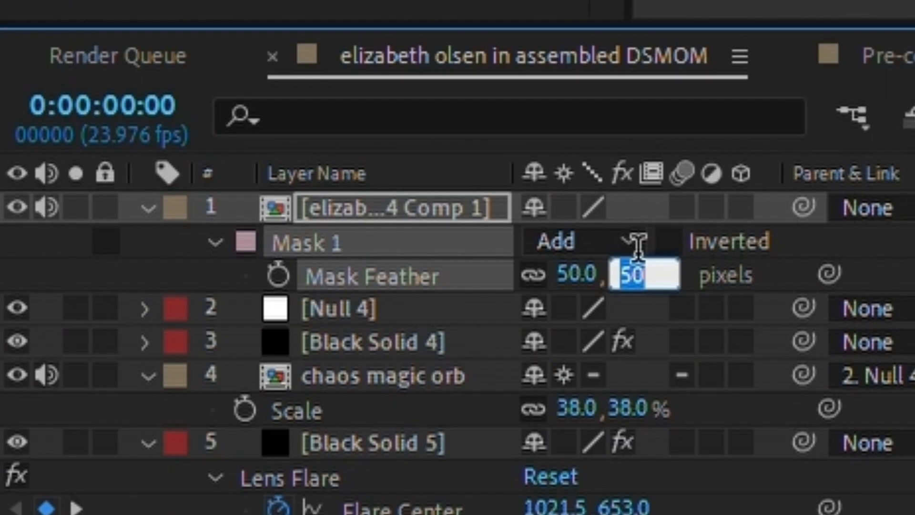
type("25")
key("Return")
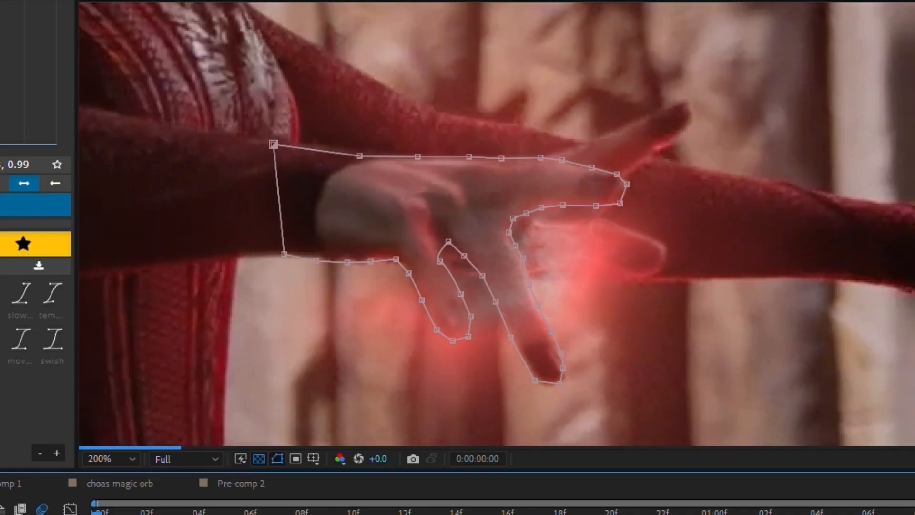
Step: Animate the hand mask's path by moving its points onto the hand's upper and lower edges at frame 3
scroll(401, 309, "down", 3)
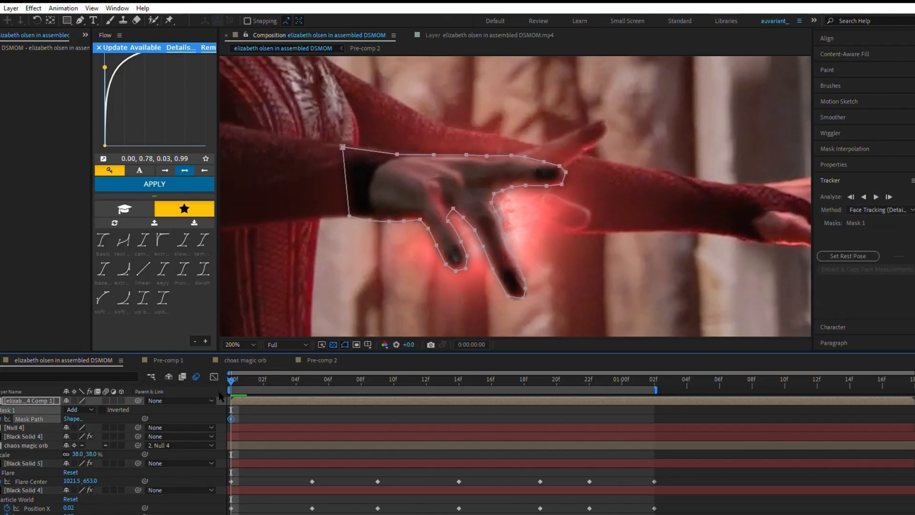
left_click_drag(244, 376, 279, 375)
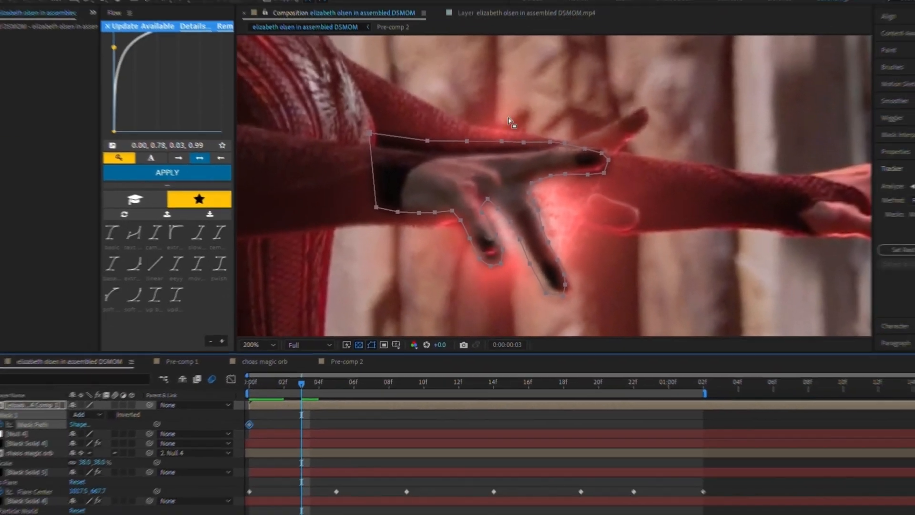
left_click_drag(501, 70, 659, 160)
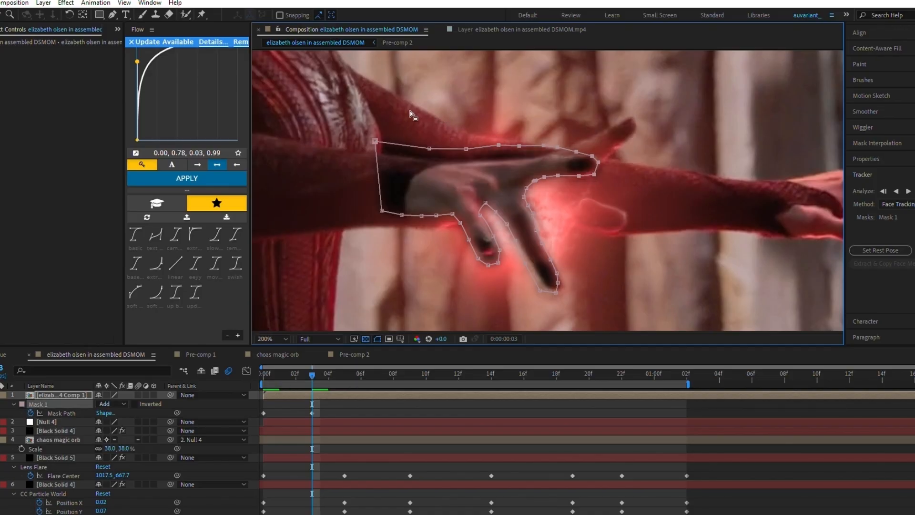
left_click_drag(410, 112, 520, 151)
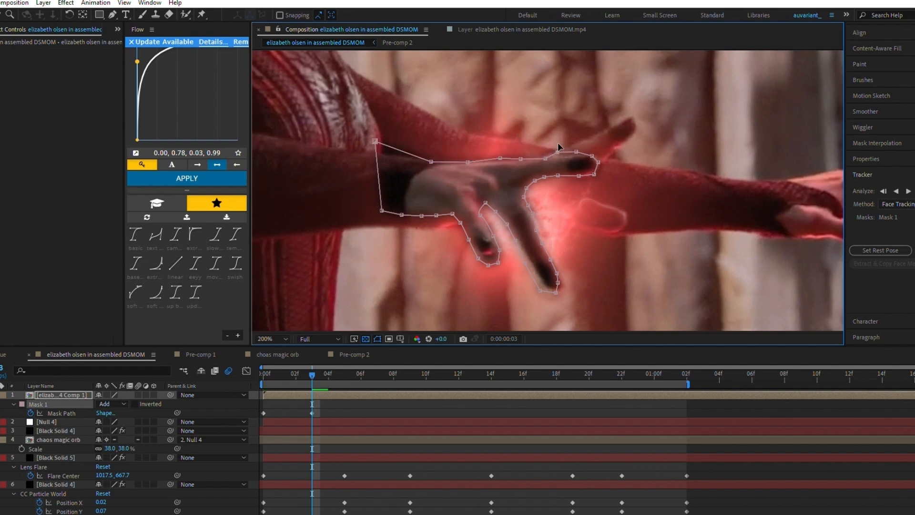
left_click_drag(369, 195, 438, 210)
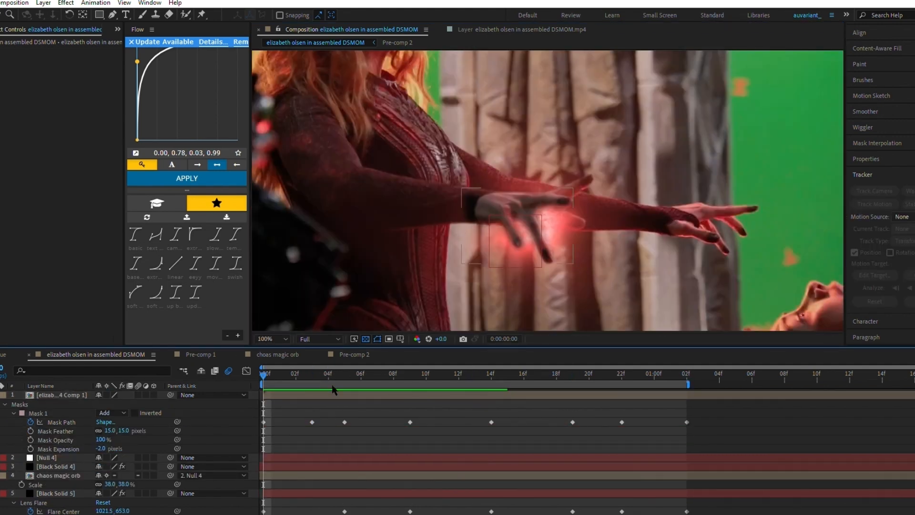
Step: Draw a second, elliptical mask on the top pre-comp over the wrist and forearm end of the hand mask
left_click(329, 390)
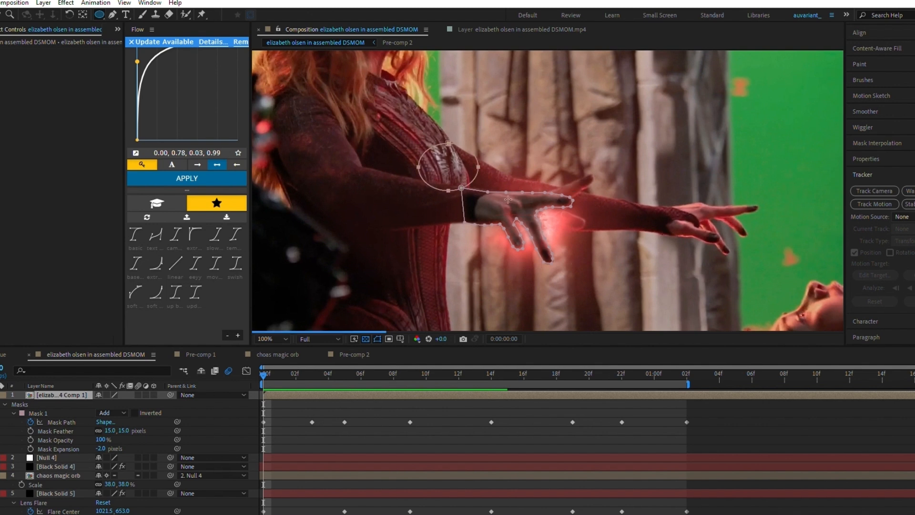
left_click_drag(508, 200, 515, 204)
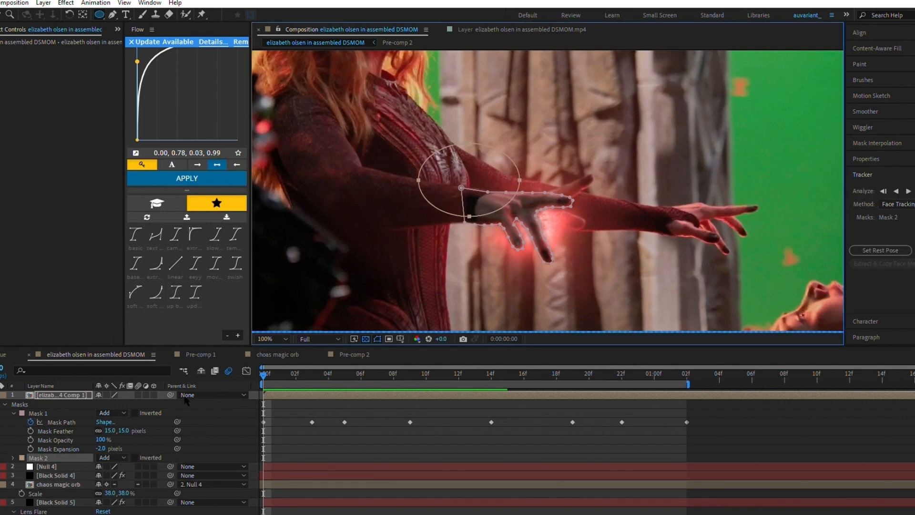
double_click(474, 202)
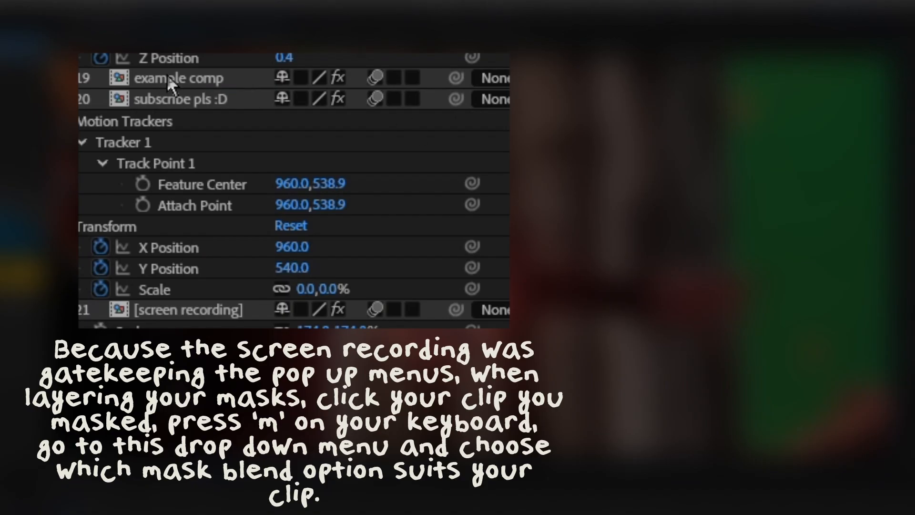
Step: Reveal the mask on the example comp and open its mask mode options
left_click(207, 78)
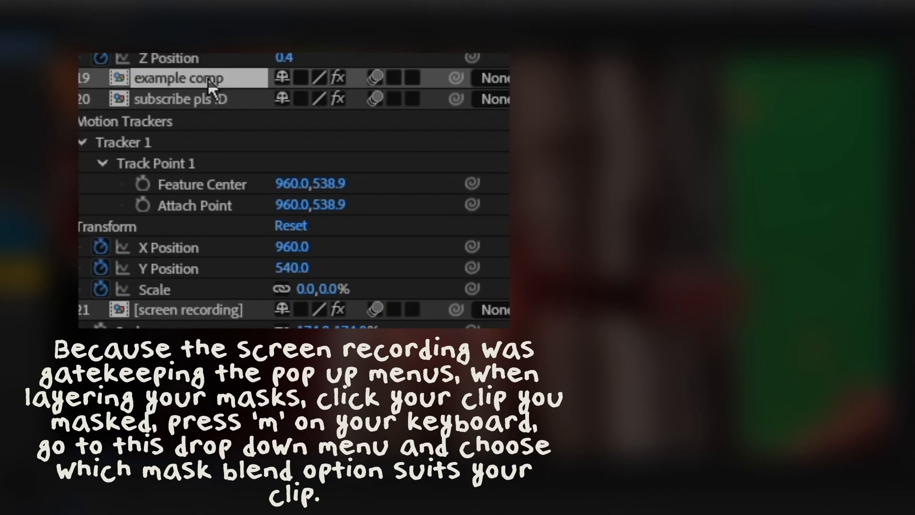
left_click(300, 77)
key("m")
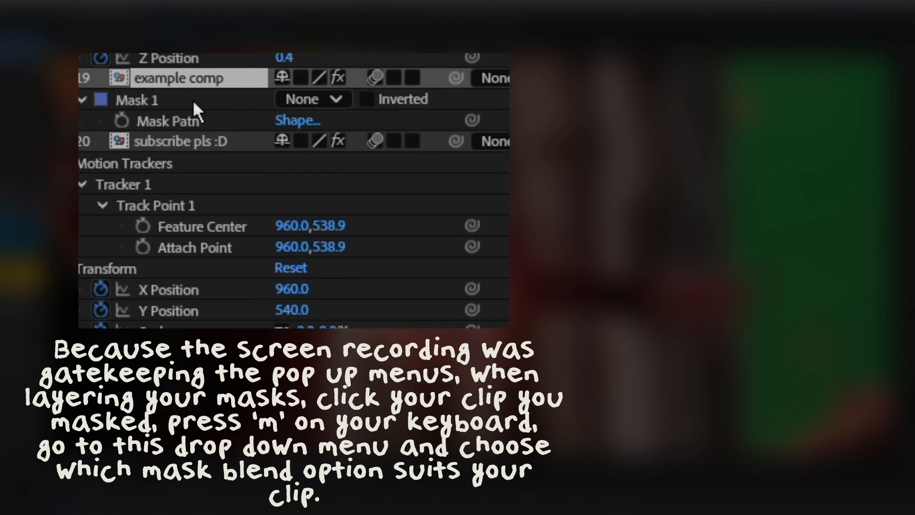
left_click(347, 100)
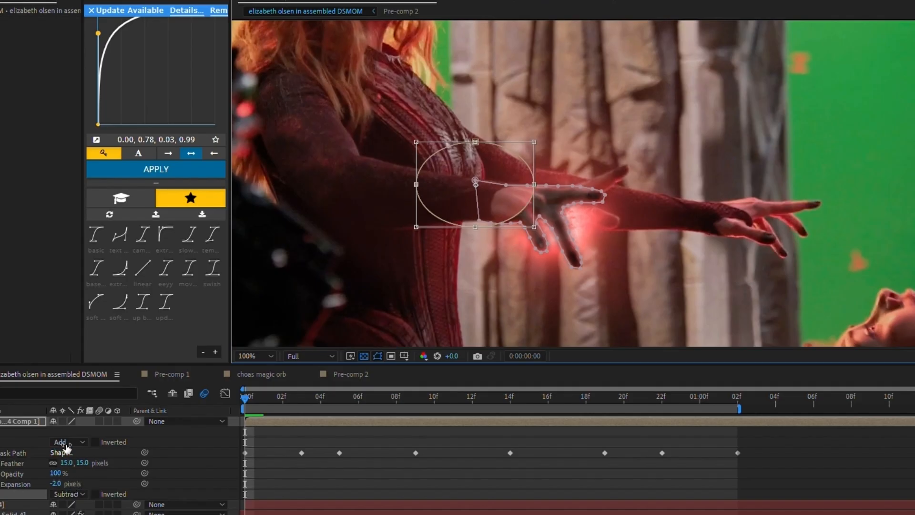
Step: Try the Intersect mode for the hand mask, Mask 1, on the top pre-comp
left_click(67, 443)
left_click(68, 428)
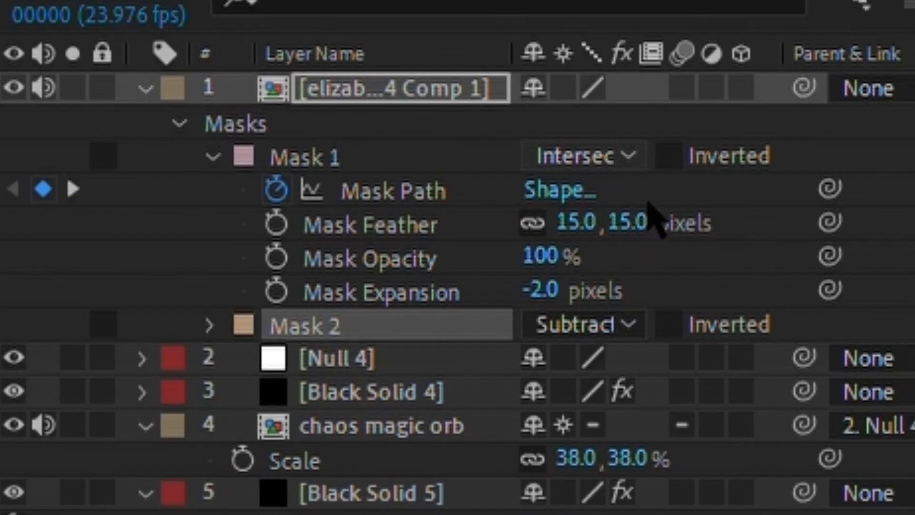
key("ctrl+z")
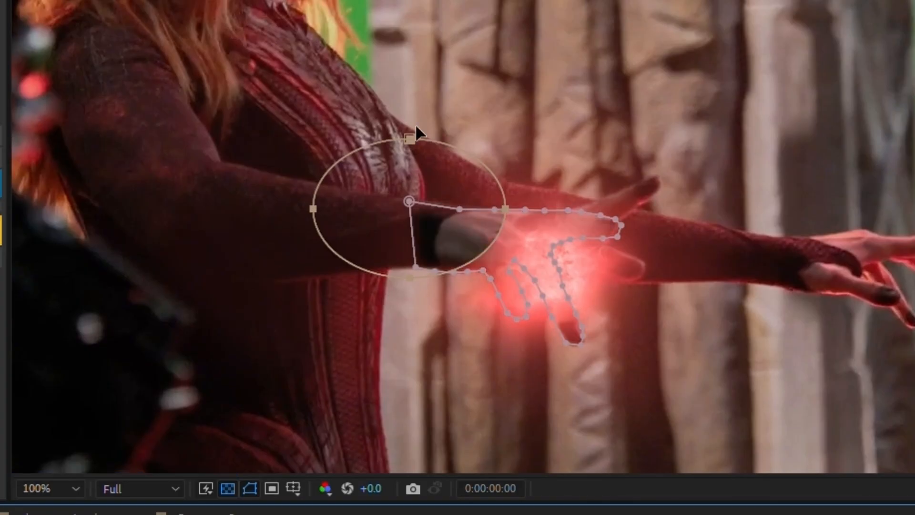
Step: Set the elliptical wrist mask, Mask 2, to Intersect mode and invert it
double_click(411, 132)
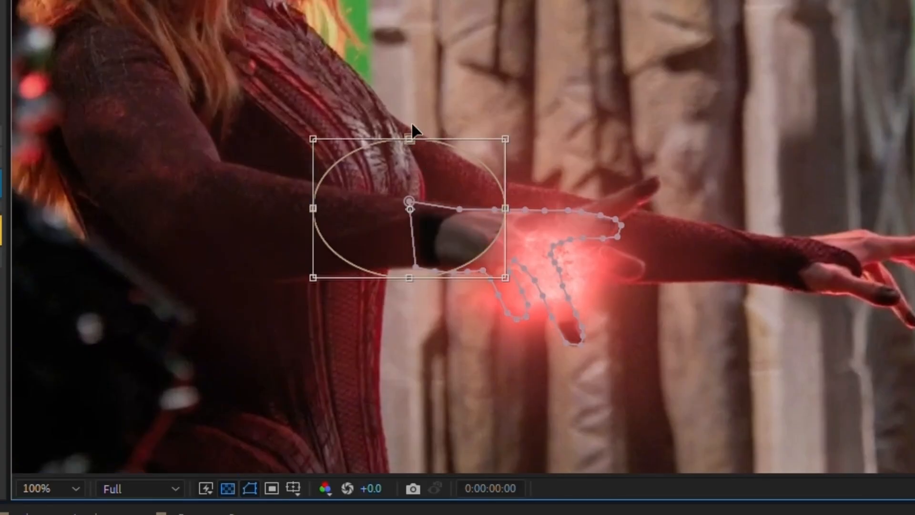
left_click_drag(422, 151, 427, 162)
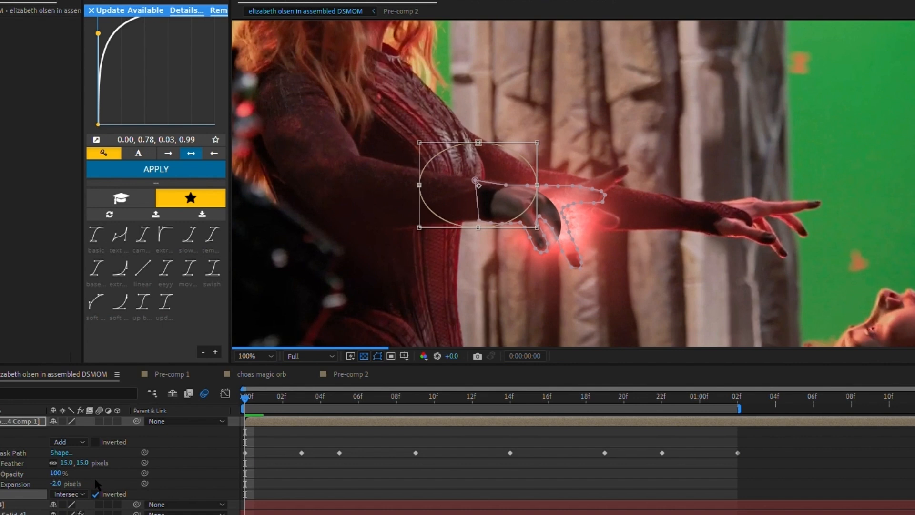
left_click(95, 478)
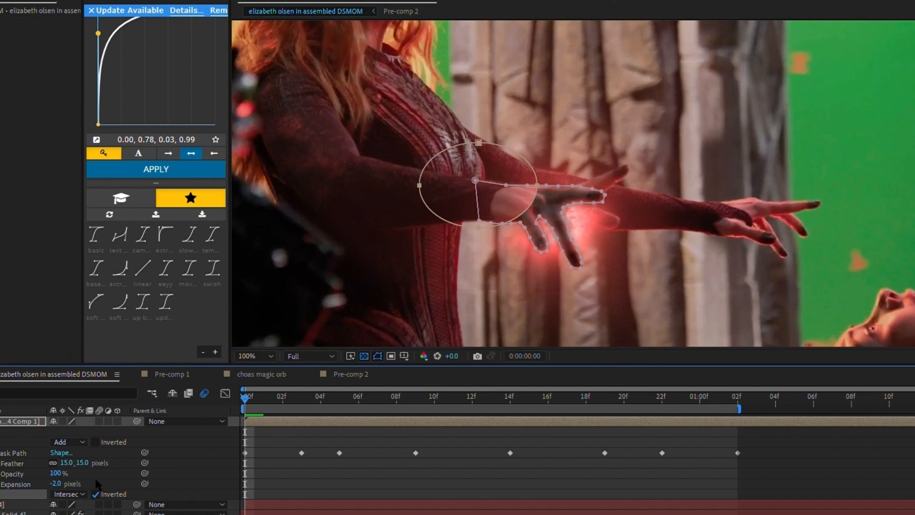
Step: Set Mask 2's feather to 53 pixels and shift the ellipse slightly down over the wrist
key("f")
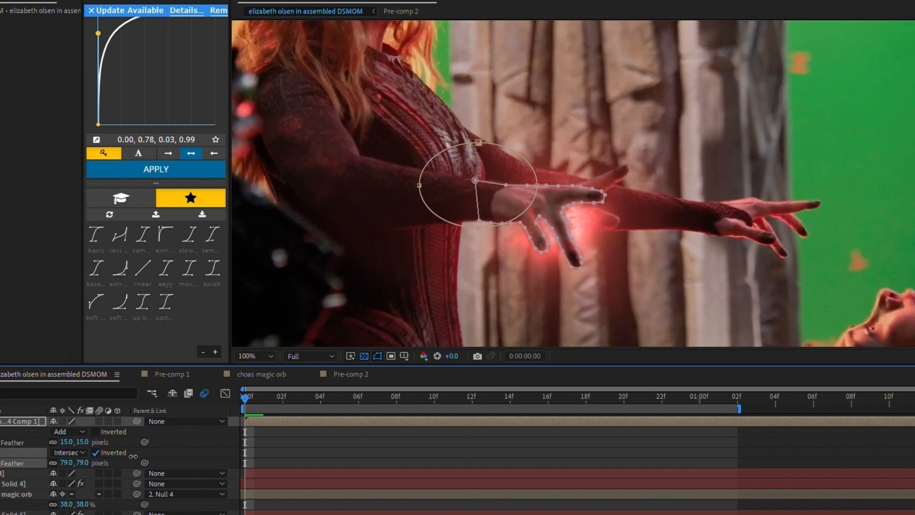
left_click(420, 174)
left_click_drag(444, 192, 496, 275)
key("ctrl+z")
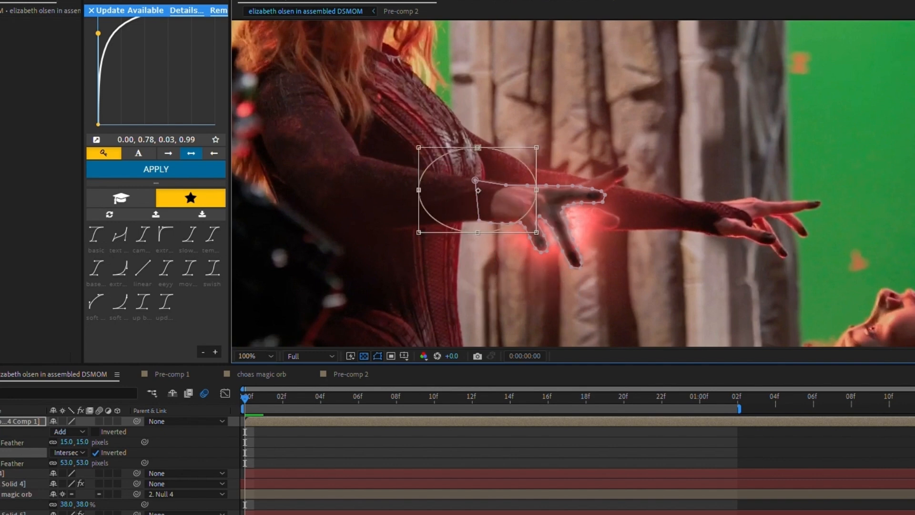
Step: Try moving the Lens Flare solid, Black Solid 5, above the masked hand comp, and return it below the chaos magic orb layer
scroll(19, 491, "down", 2)
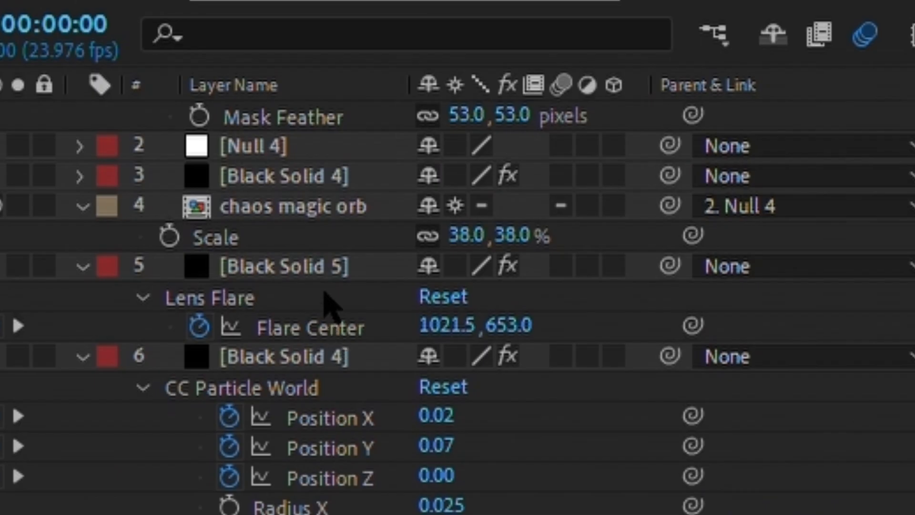
scroll(330, 307, "up", 2)
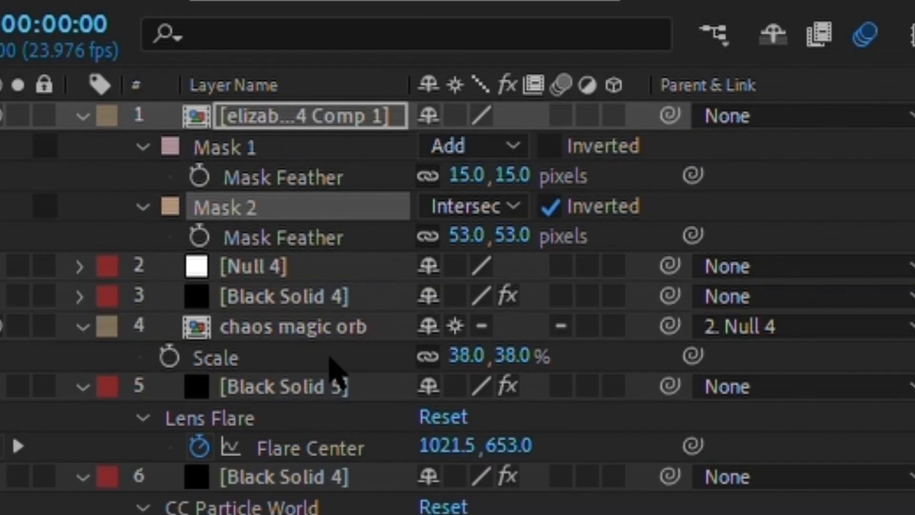
left_click(364, 382)
left_click_drag(334, 373, 355, 83)
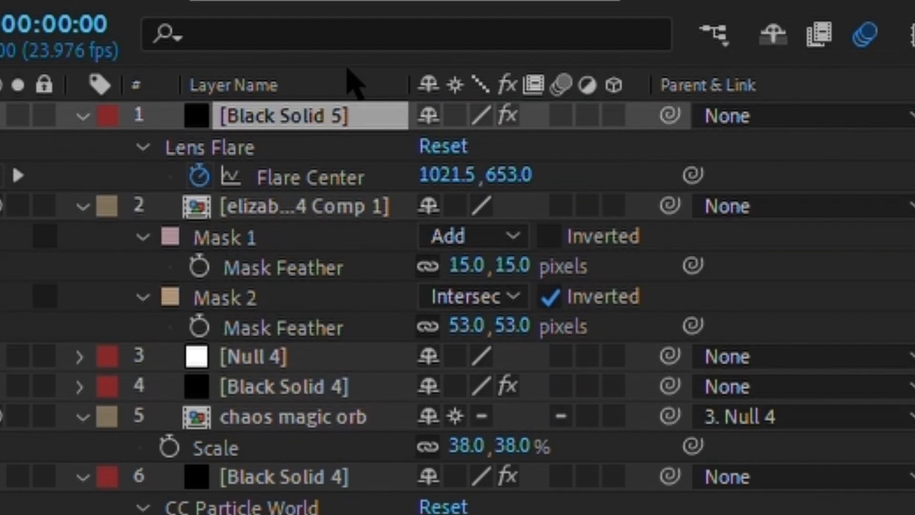
left_click_drag(349, 115, 351, 419)
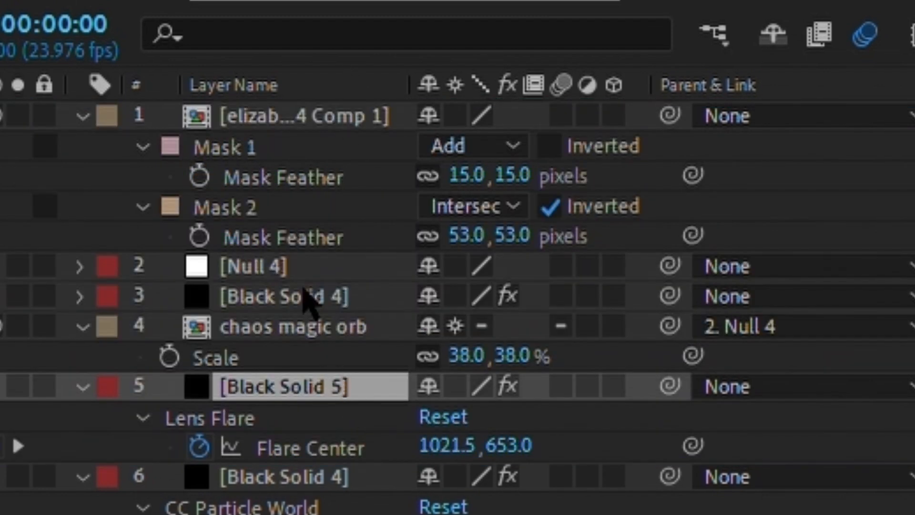
Step: Move the Black Solid 4 layer directly below Null 4 to the top of the layer stack and preview the composite from the first frame
left_click_drag(303, 293, 335, 160)
left_click_drag(335, 100, 327, 93)
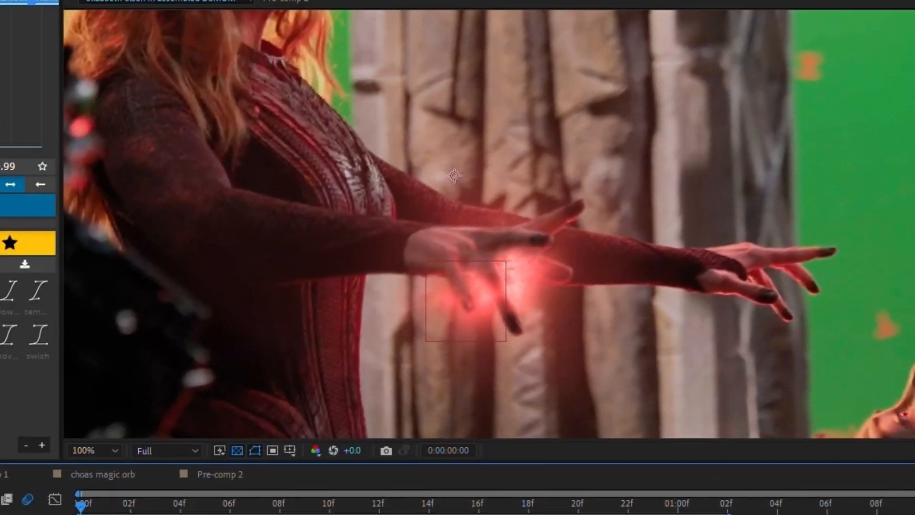
scroll(498, 365, "down", 1)
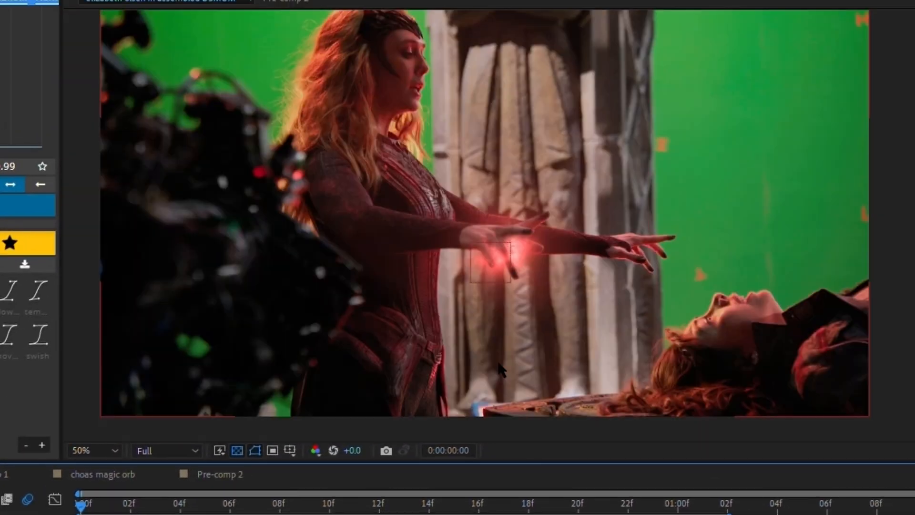
scroll(451, 233, "up", 2)
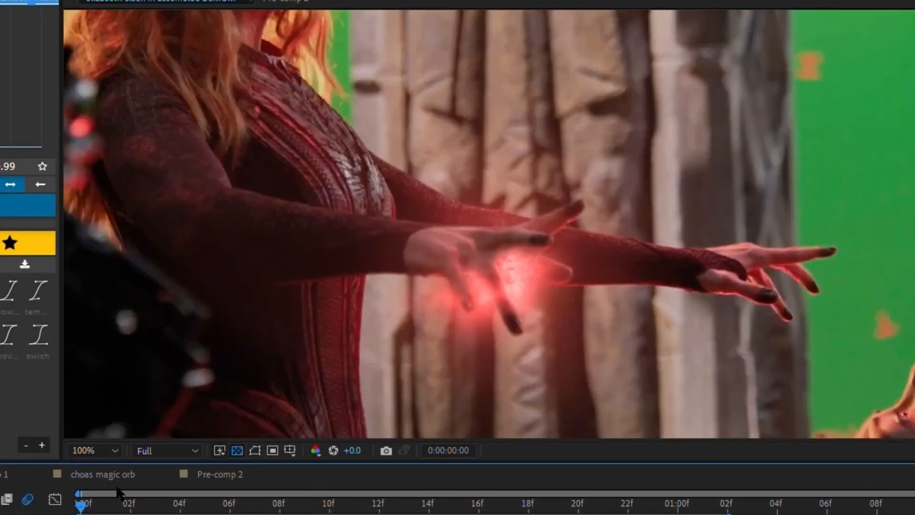
key("space")
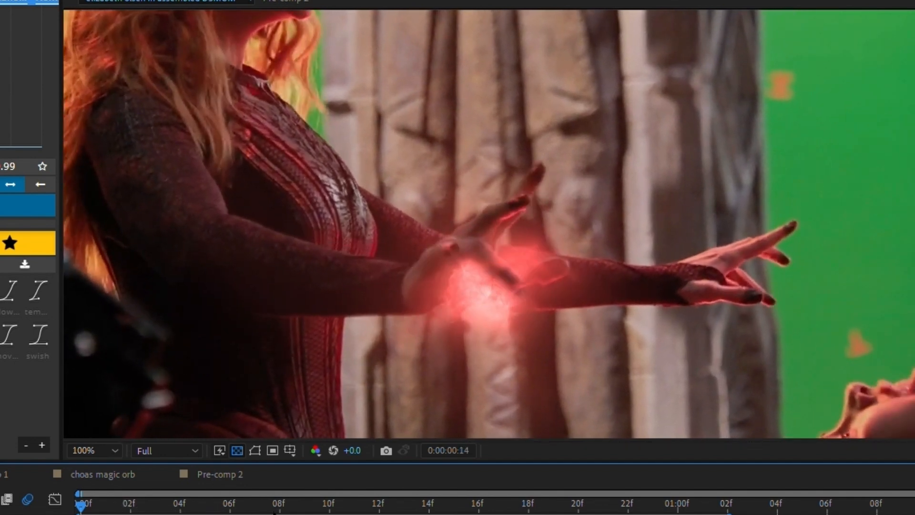
left_click_drag(296, 500, 80, 502)
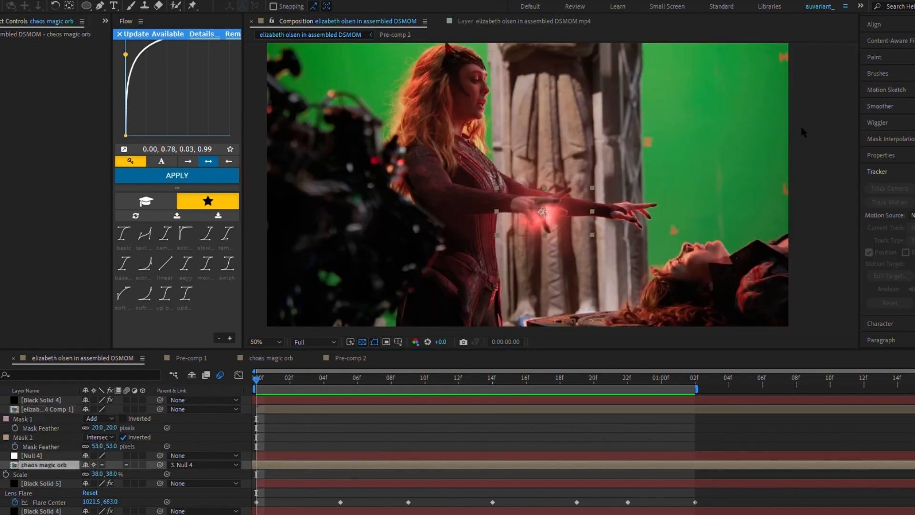
left_click(337, 446)
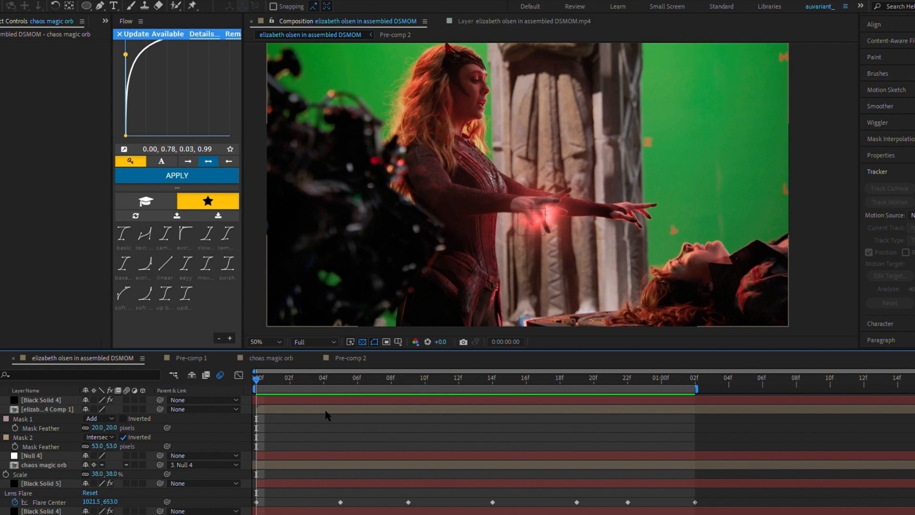
left_click(67, 399)
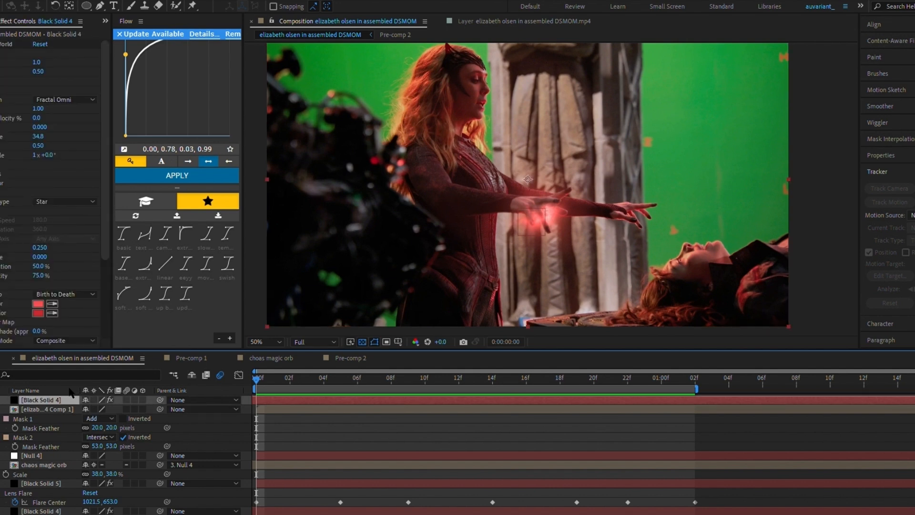
left_click(292, 418)
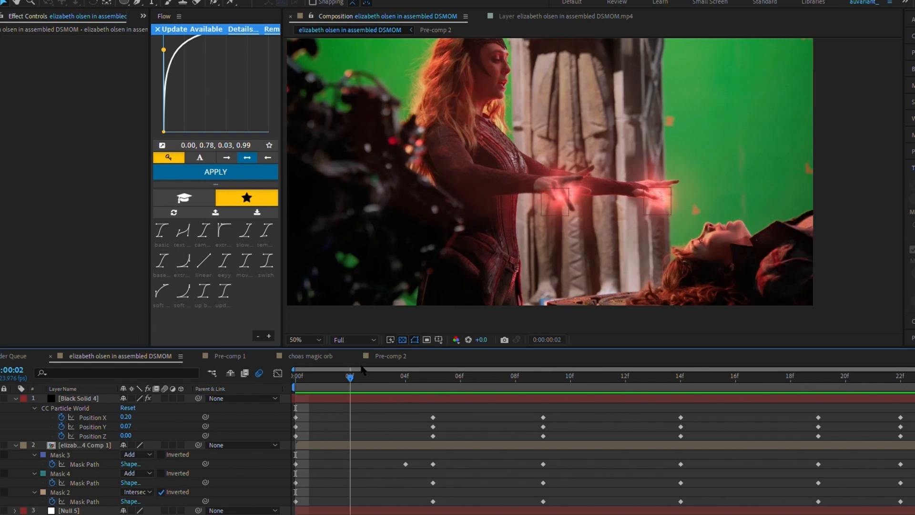
Step: Play back the composite from the start to check the glow and masks on both hands
left_click_drag(318, 359, 304, 358)
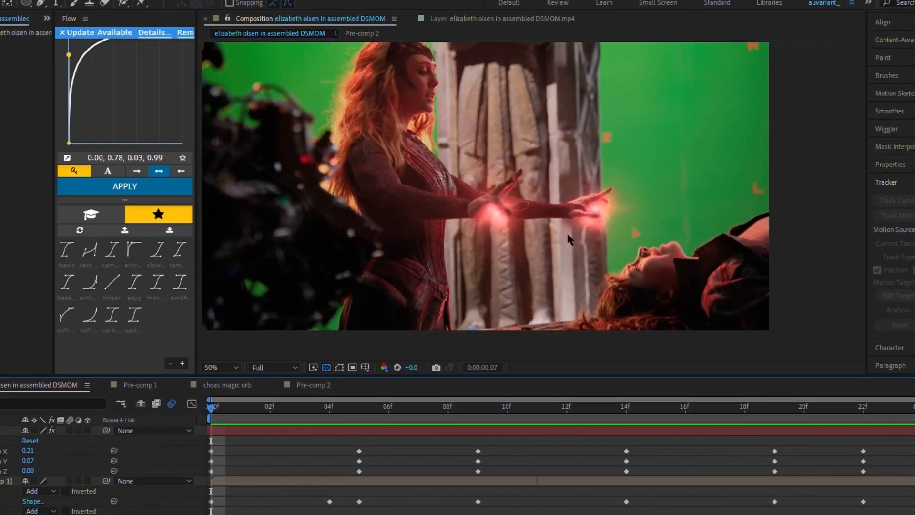
scroll(557, 244, "down", 2)
scroll(558, 243, "up", 2)
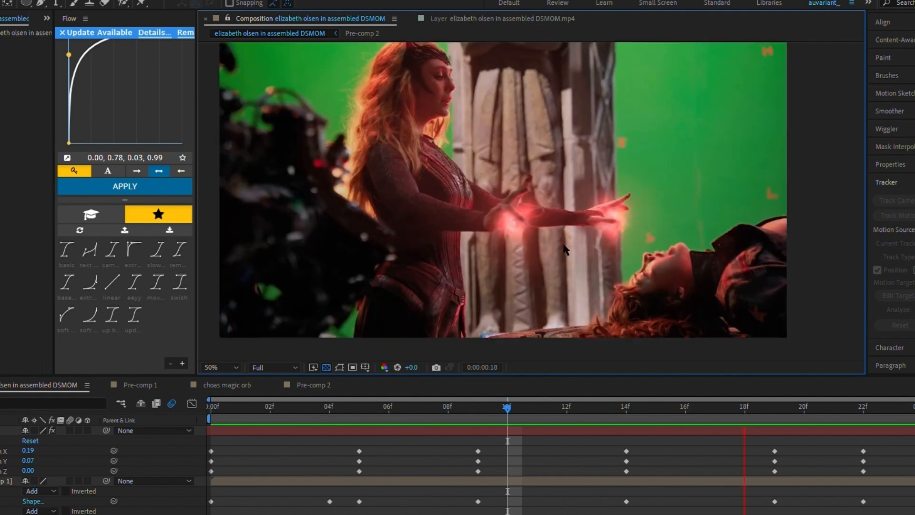